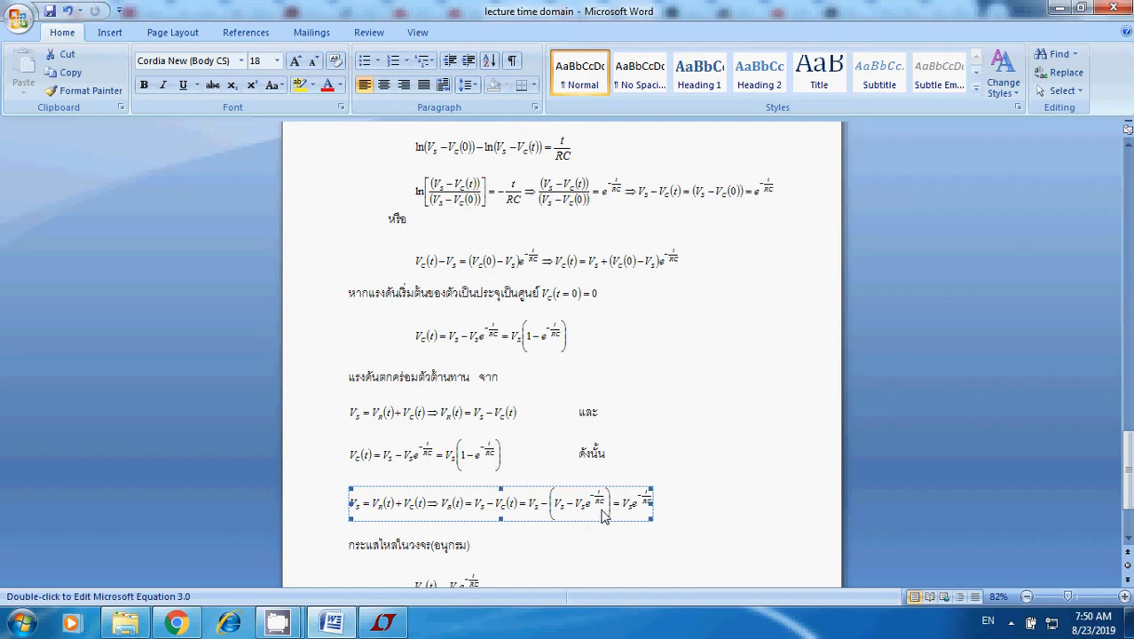
Examine the derived equations for capacitor voltage, resistor voltage and series current at the end of the lecture document.
{"action": "scroll", "coordinate": [602, 513], "scroll_direction": "down", "scroll_amount": 3}
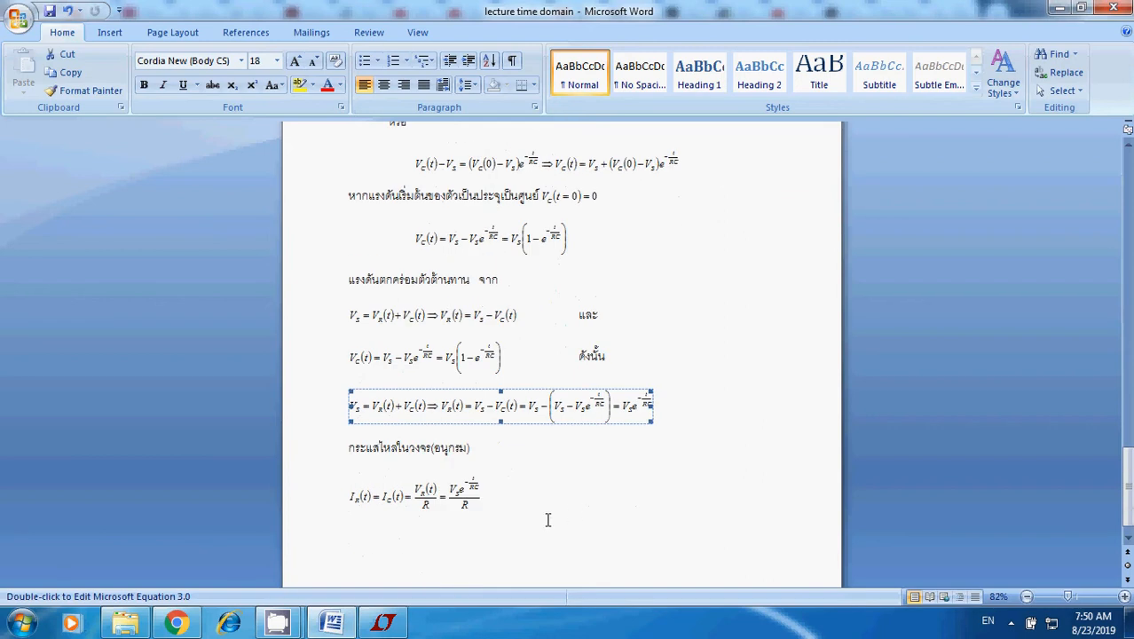
{"action": "left_click", "coordinate": [574, 493]}
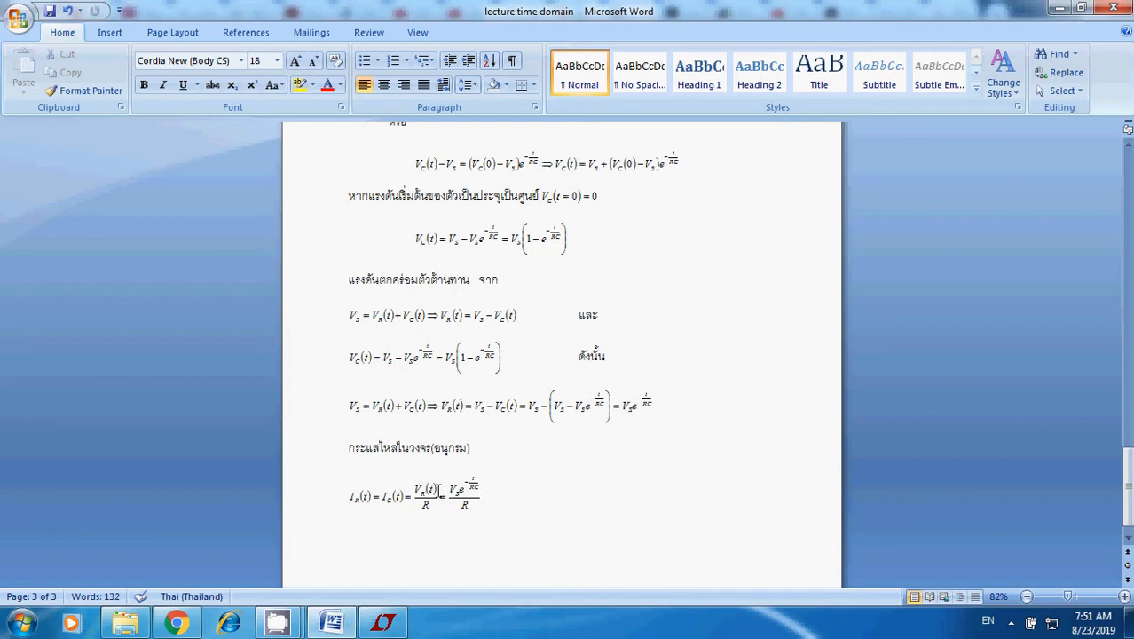
{"action": "left_click", "coordinate": [636, 412]}
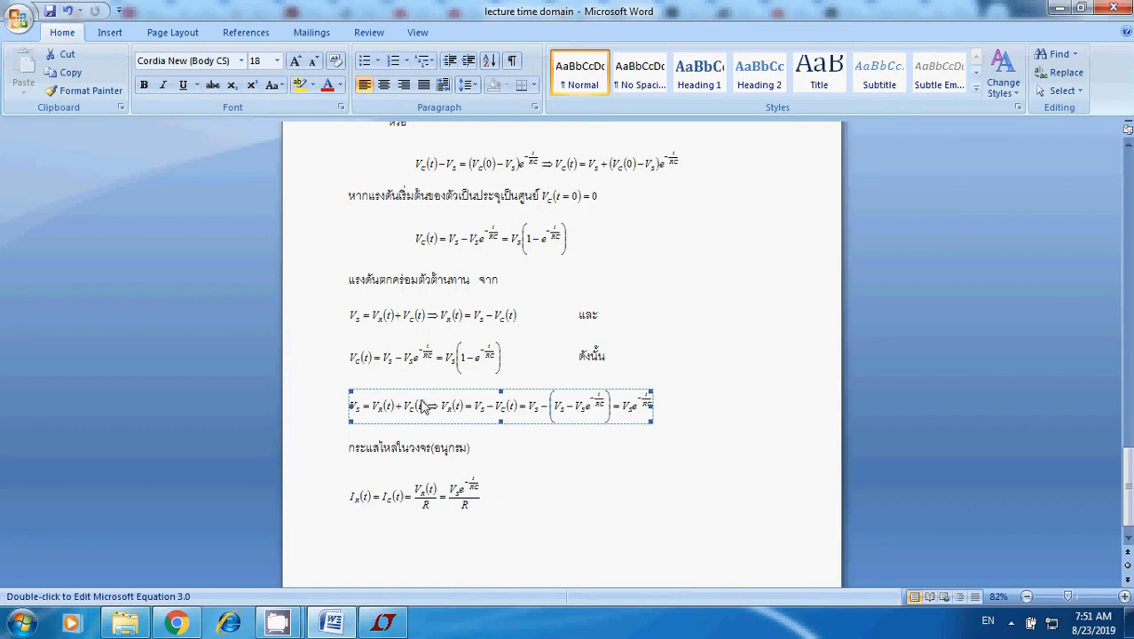
{"action": "scroll", "coordinate": [426, 399], "scroll_direction": "down", "scroll_amount": 1}
{"action": "left_click", "coordinate": [479, 433]}
{"action": "left_click", "coordinate": [439, 468]}
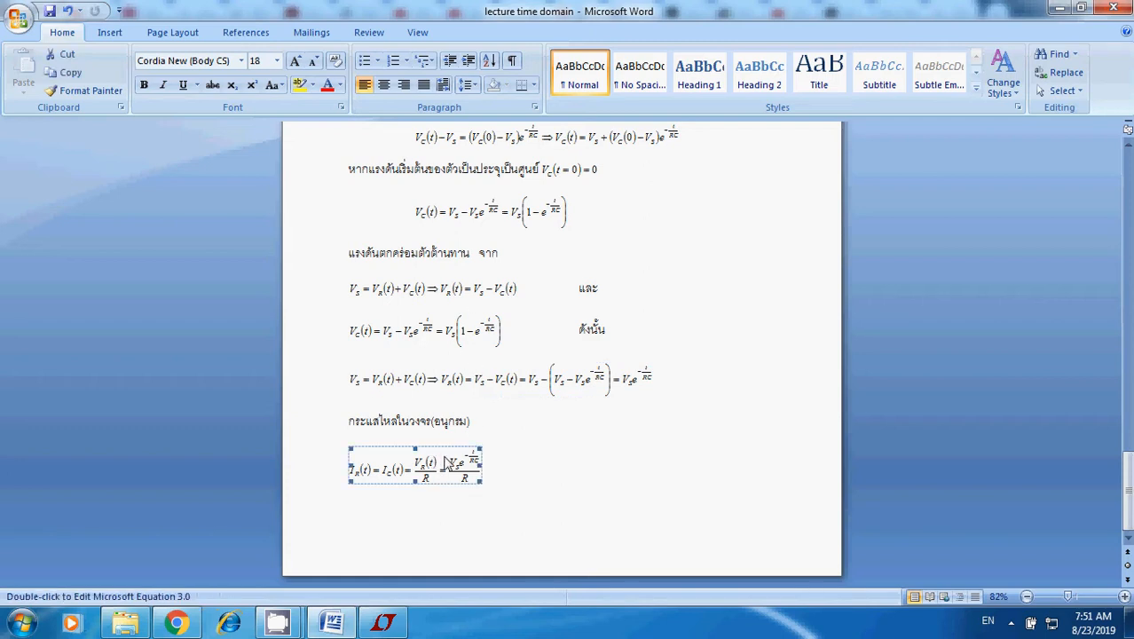
{"action": "left_click", "coordinate": [415, 368]}
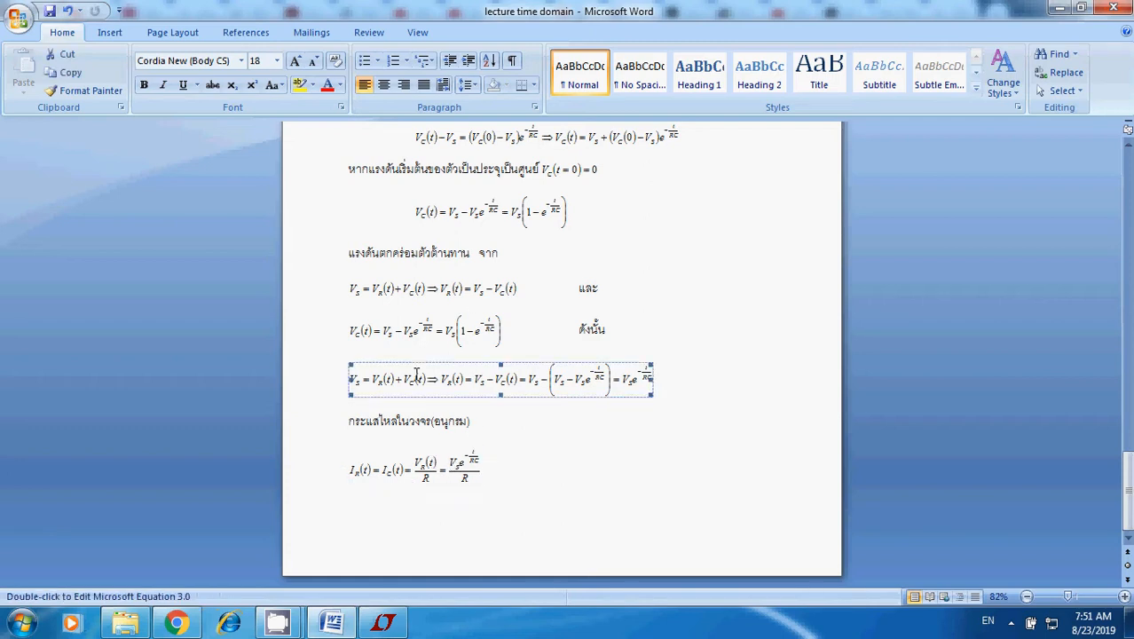
{"action": "scroll", "coordinate": [511, 401], "scroll_direction": "up", "scroll_amount": 2}
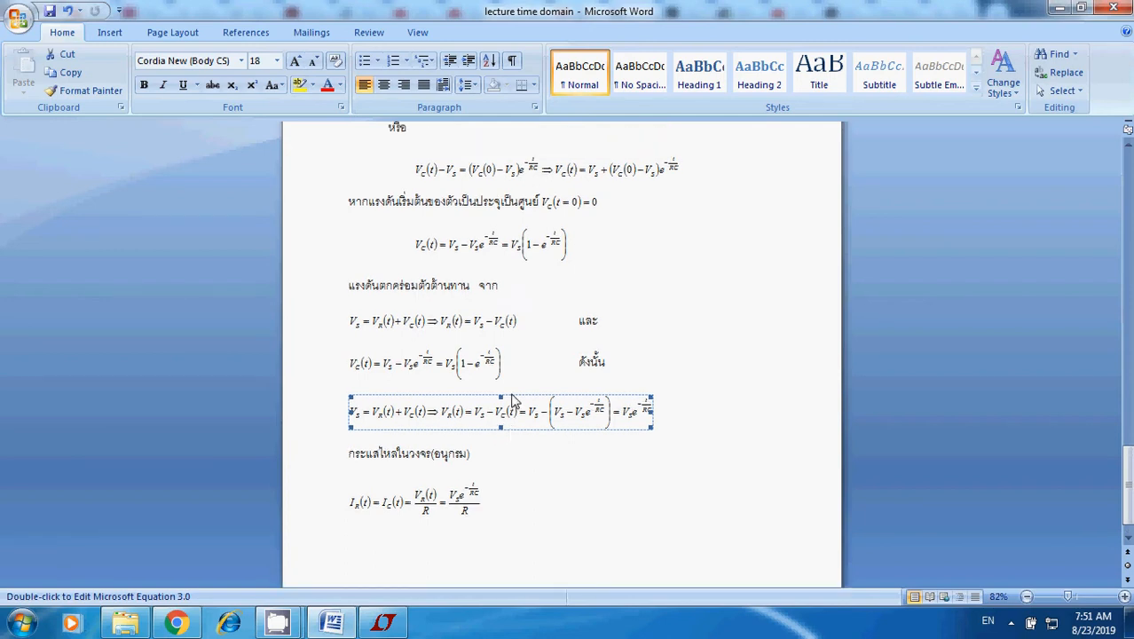
{"action": "left_click", "coordinate": [529, 278]}
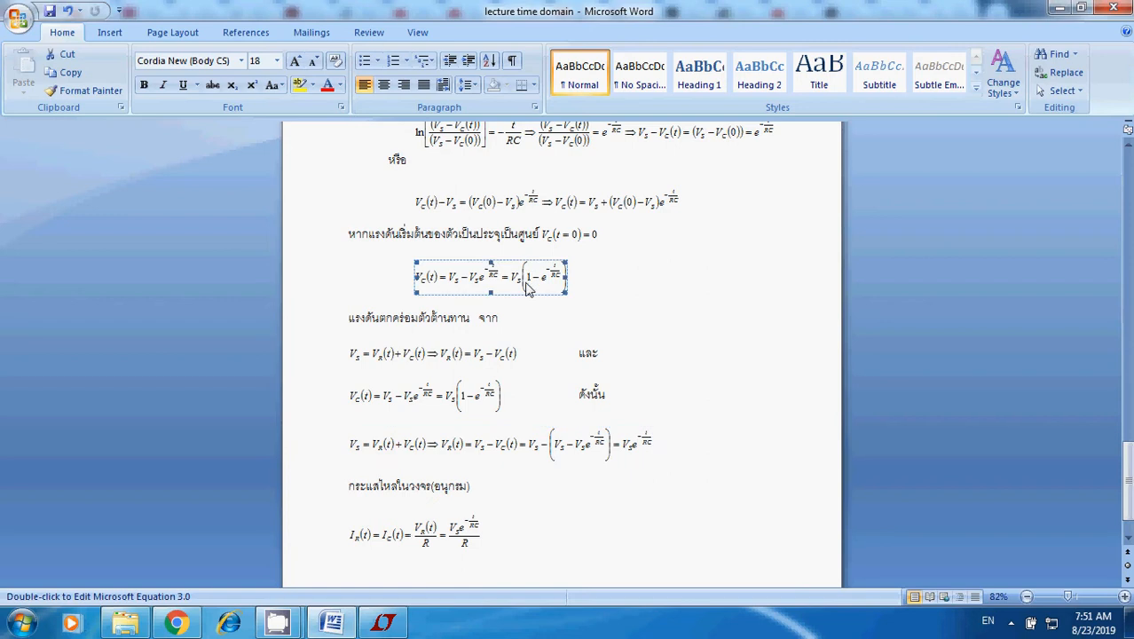
{"action": "scroll", "coordinate": [602, 389], "scroll_direction": "down", "scroll_amount": 2}
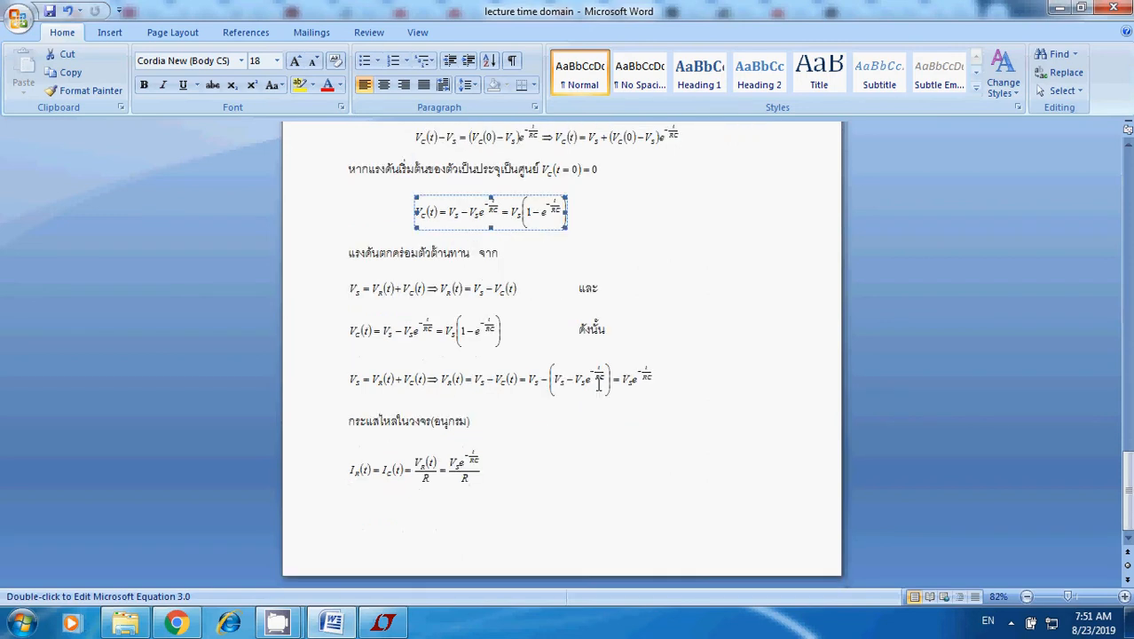
Switch to LTspice IV and start a new schematic.
{"action": "left_click", "coordinate": [383, 622]}
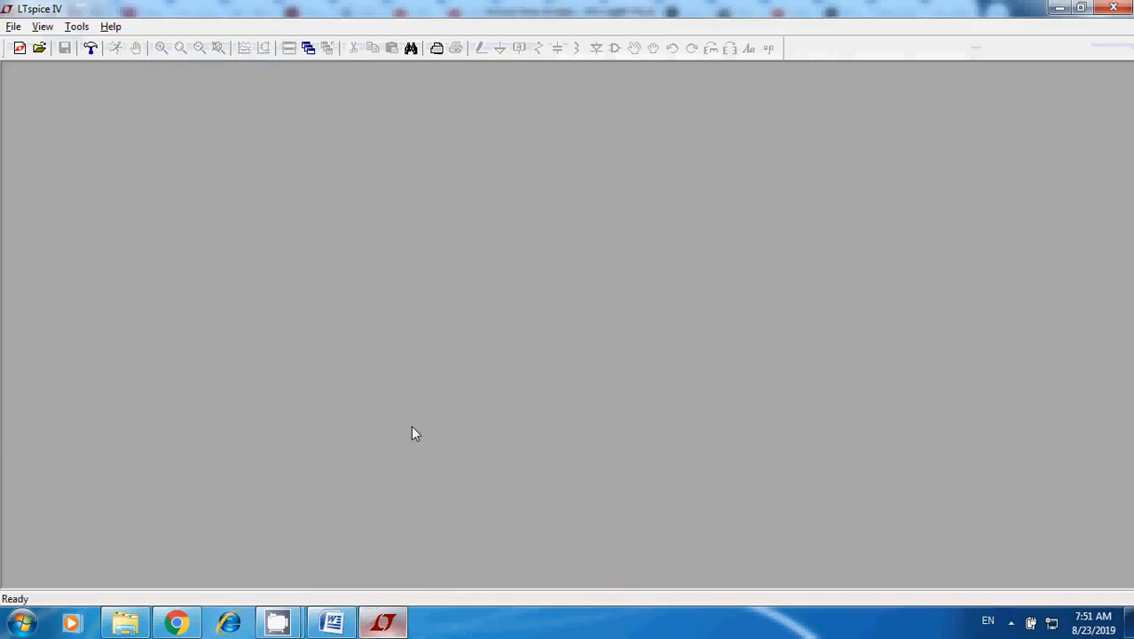
{"action": "left_click", "coordinate": [14, 27]}
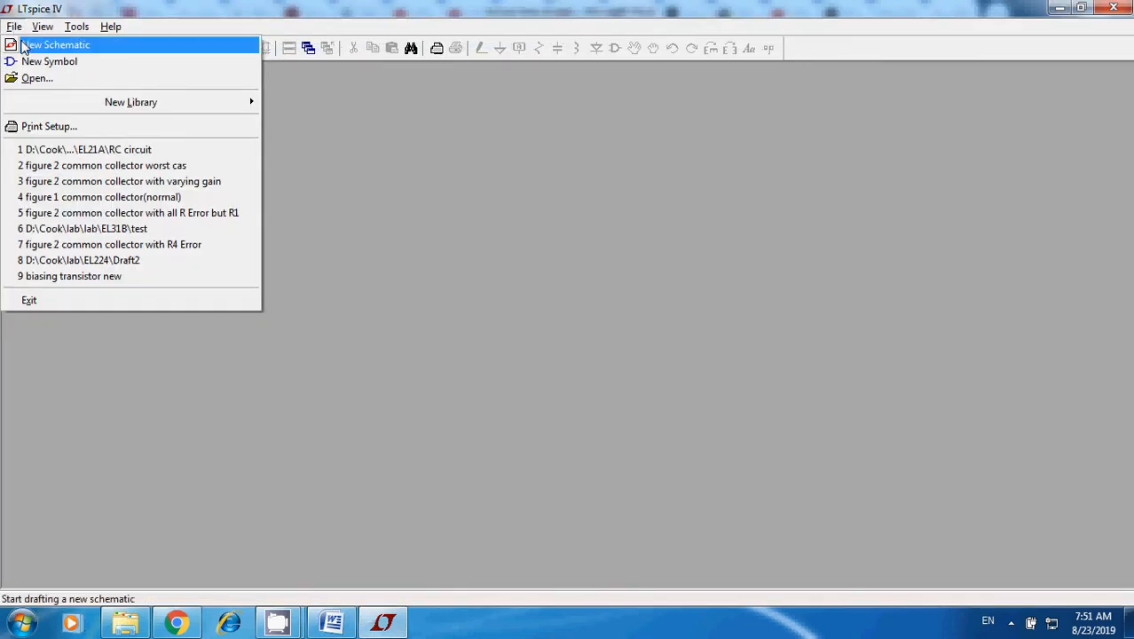
{"action": "left_click", "coordinate": [36, 41]}
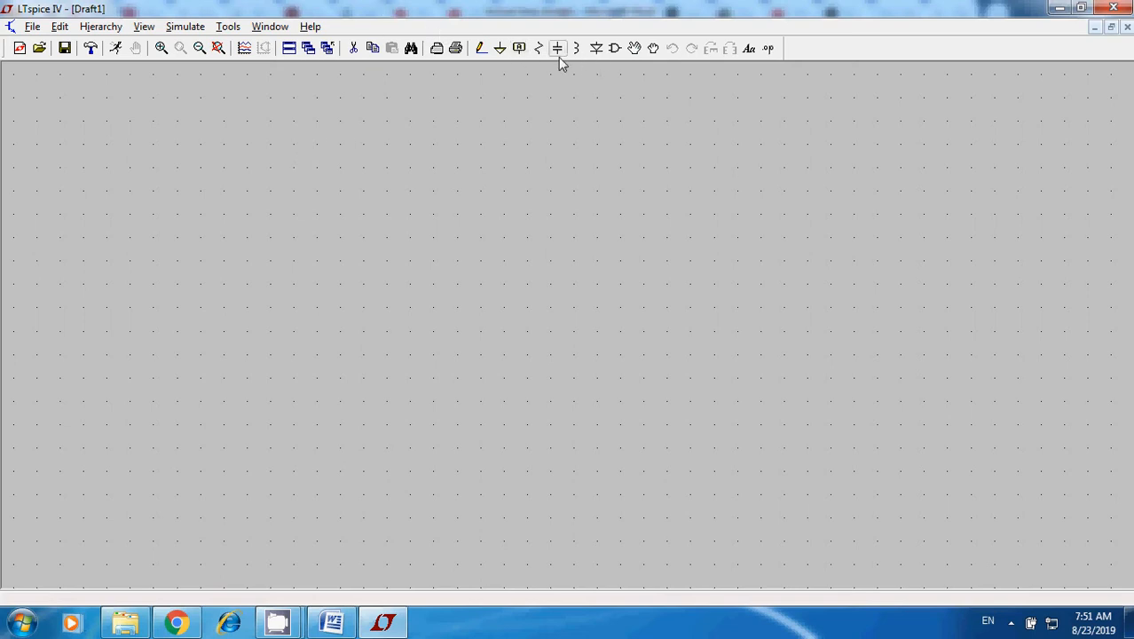
Place one resistor, rotated to horizontal, in the middle-left area of the schematic.
{"action": "left_click", "coordinate": [538, 48]}
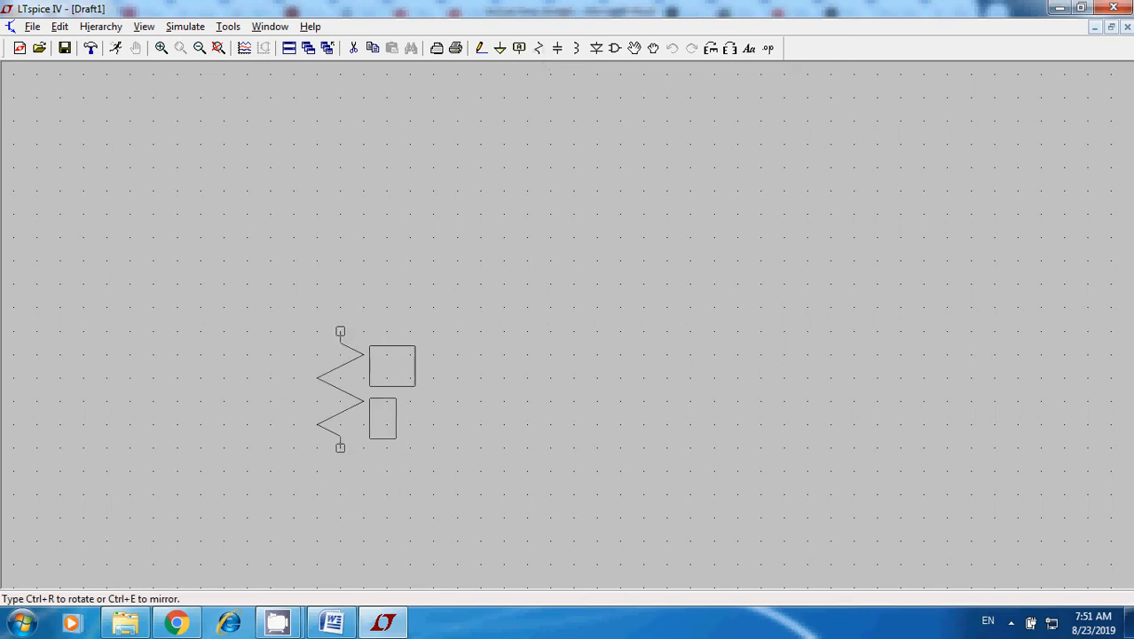
{"action": "key", "text": "ctrl+r"}
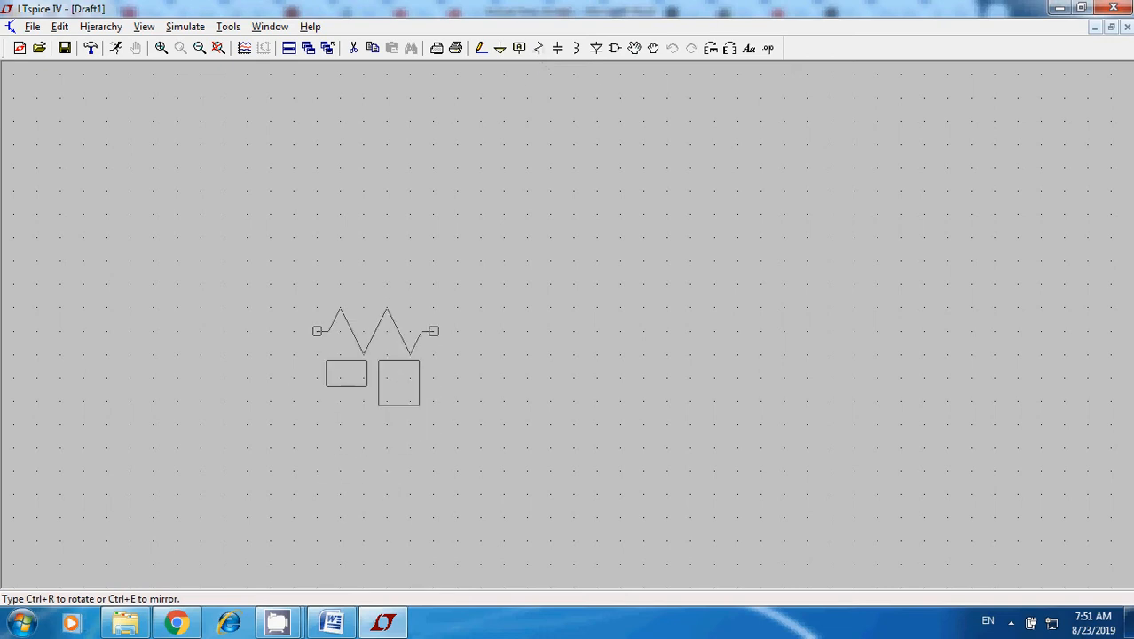
{"action": "left_click", "coordinate": [316, 331]}
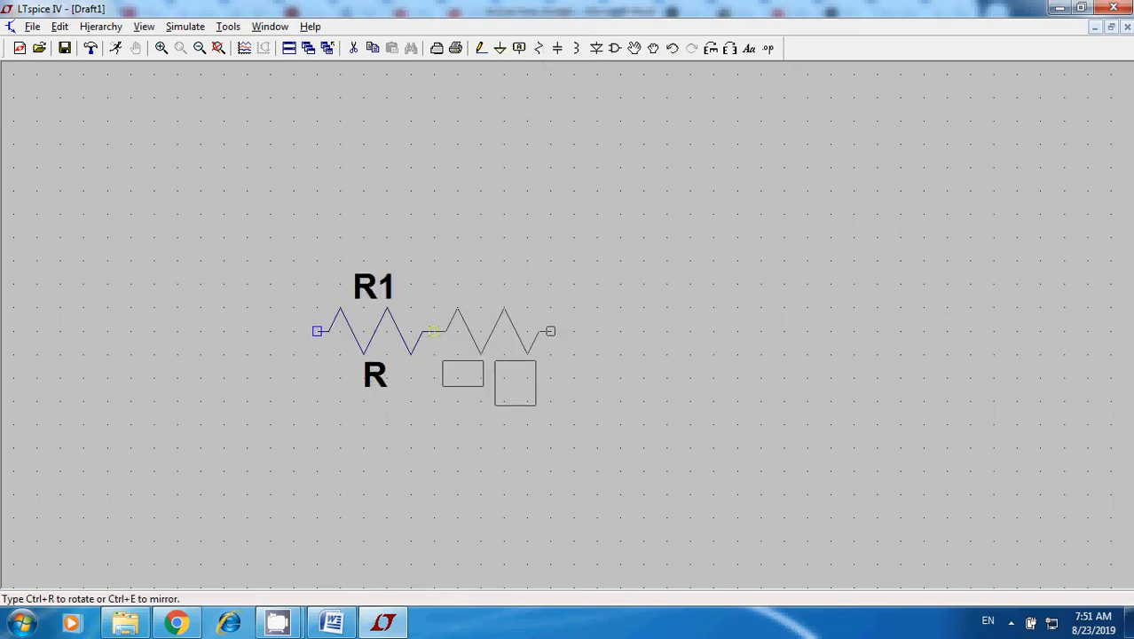
{"action": "key", "text": "Escape"}
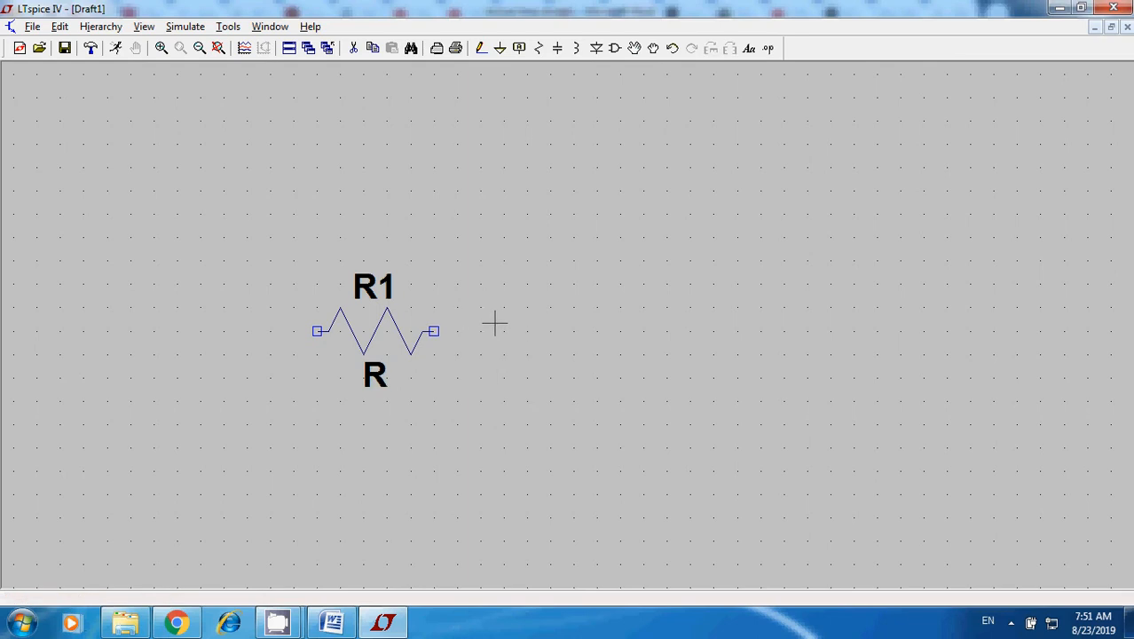
Place a vertical capacitor to the lower right of the resistor and a ground symbol well below the resistor.
{"action": "left_click", "coordinate": [557, 48]}
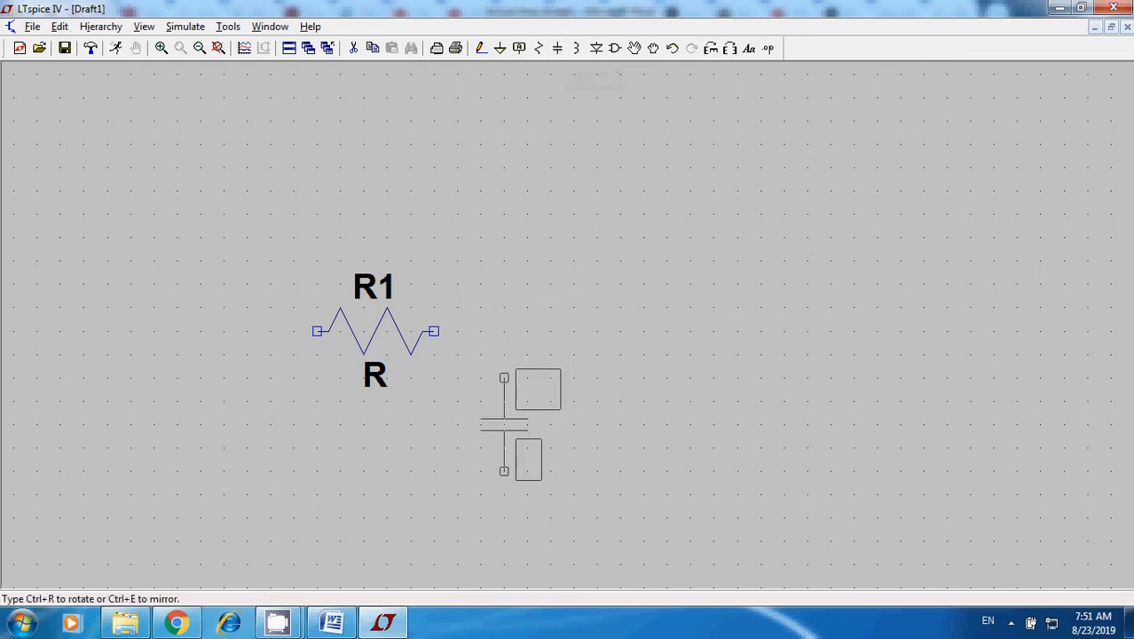
{"action": "left_click", "coordinate": [504, 378]}
{"action": "key", "text": "Escape"}
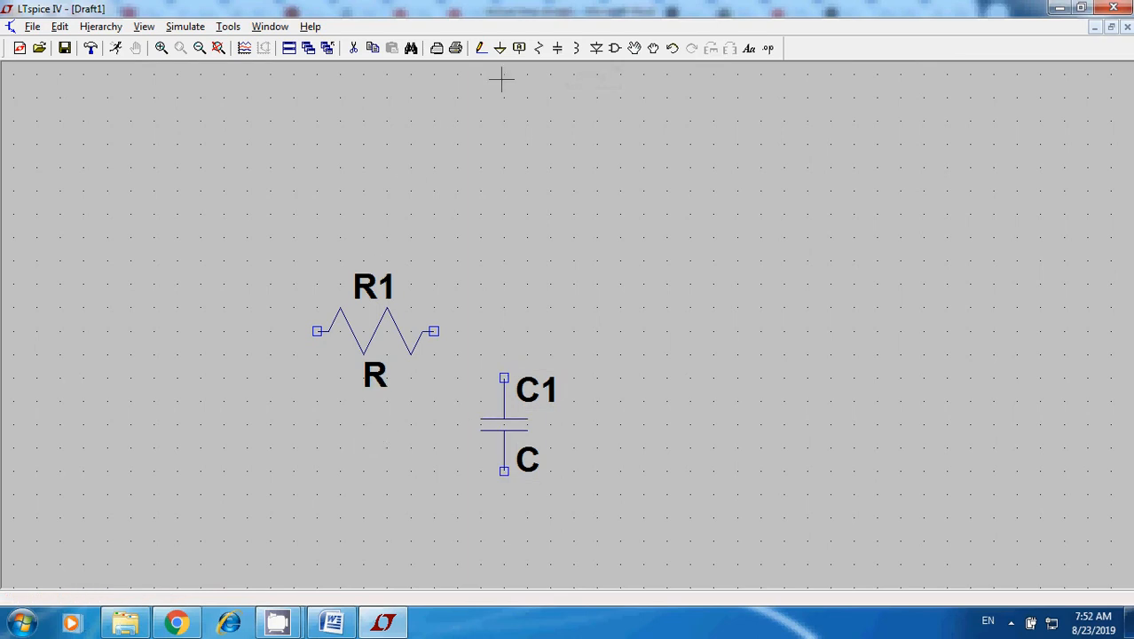
{"action": "left_click", "coordinate": [499, 48]}
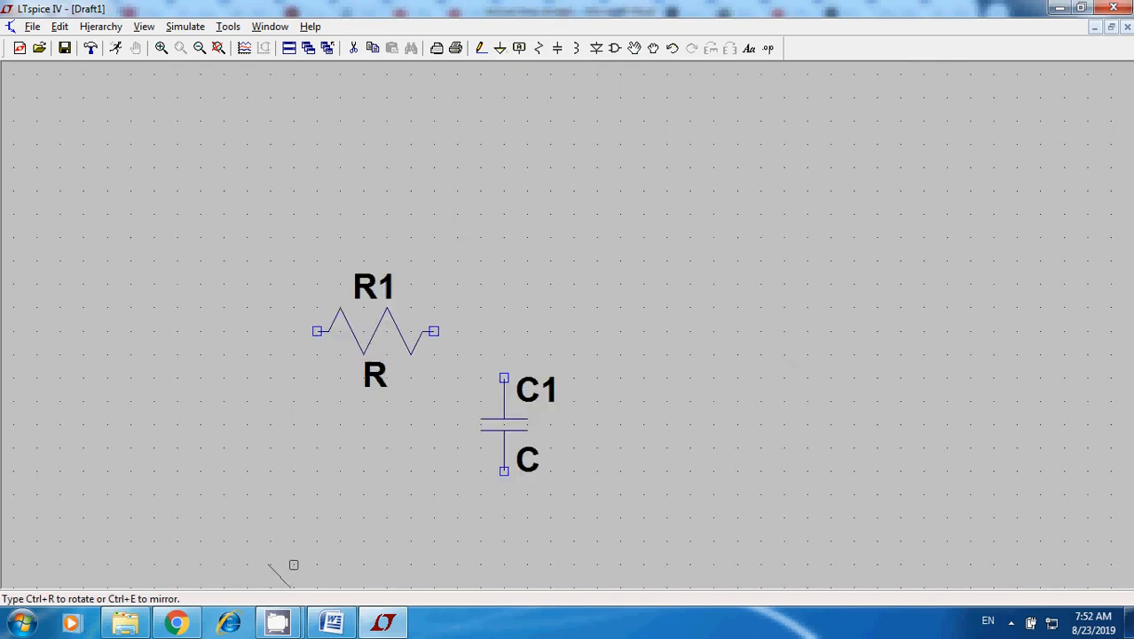
{"action": "left_click", "coordinate": [294, 561]}
{"action": "key", "text": "Escape"}
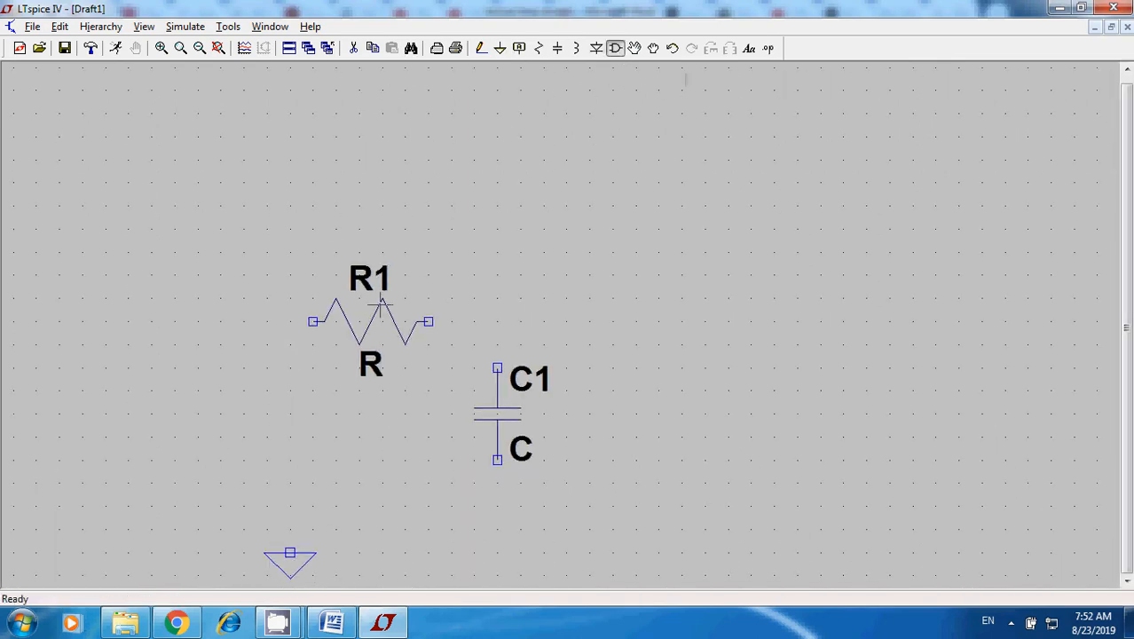
Place a voltage source from the component library to the lower left of the resistor, above the ground symbol.
{"action": "key", "text": "F2"}
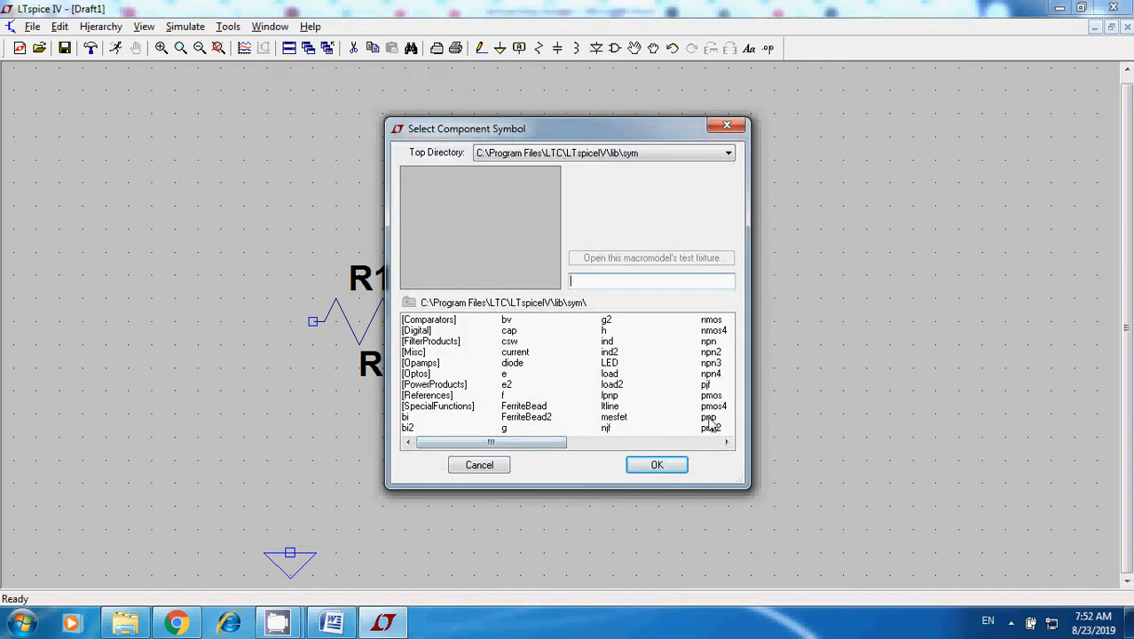
{"action": "left_click_drag", "start_coordinate": [543, 451], "coordinate": [671, 461]}
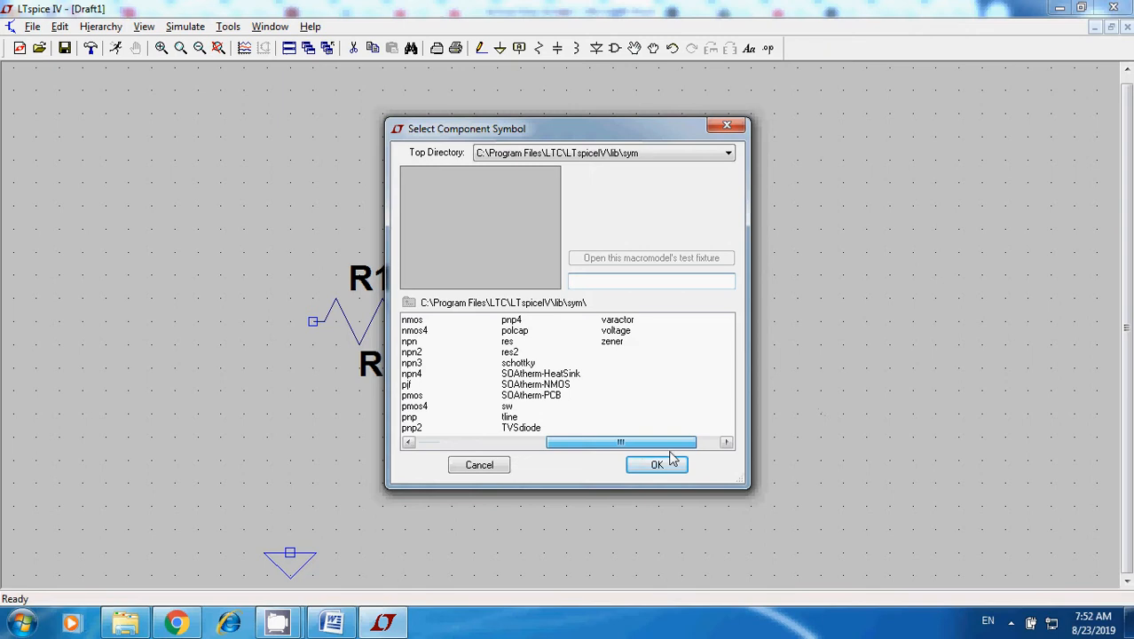
{"action": "left_click", "coordinate": [627, 332]}
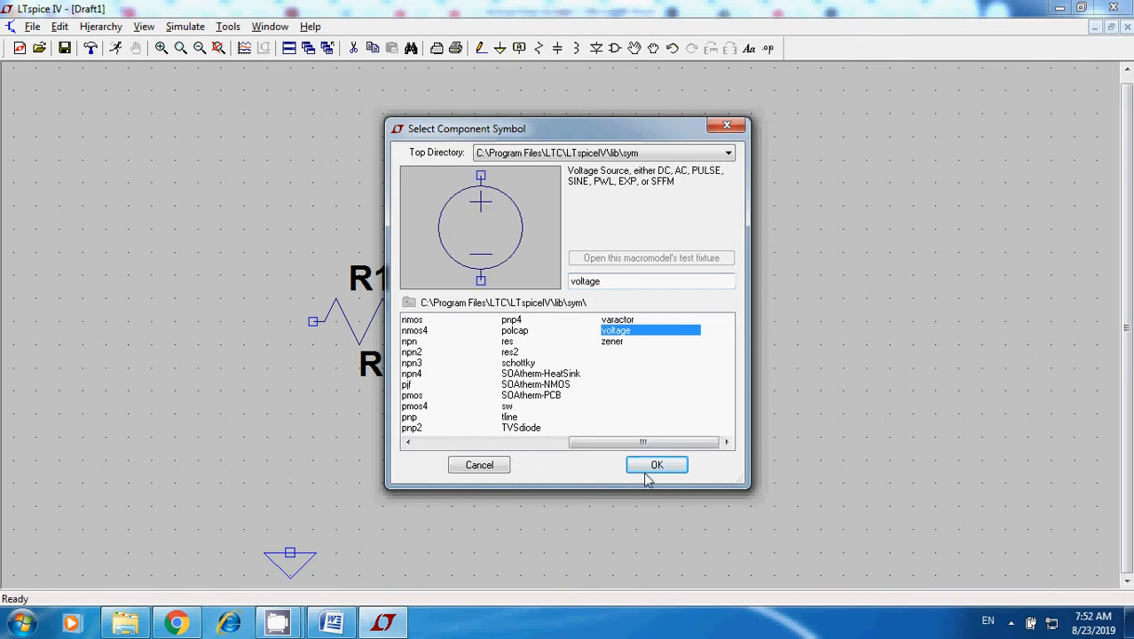
{"action": "left_click", "coordinate": [648, 469]}
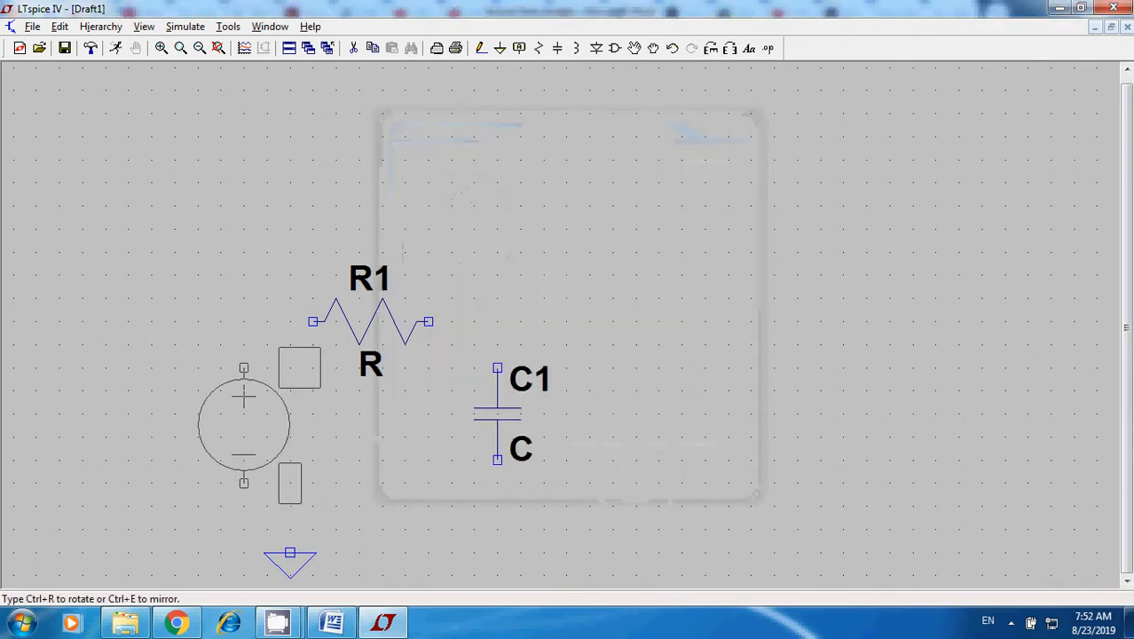
{"action": "left_click", "coordinate": [244, 396]}
{"action": "key", "text": "Escape"}
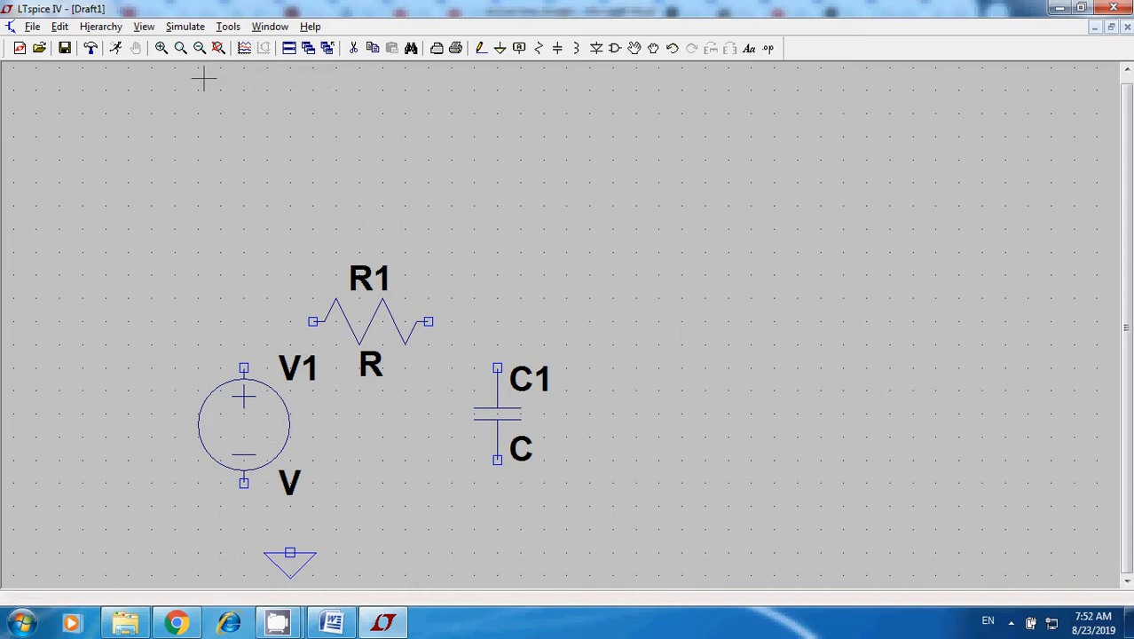
Move the ground symbol directly beneath the voltage source's negative terminal.
{"action": "left_click", "coordinate": [59, 26]}
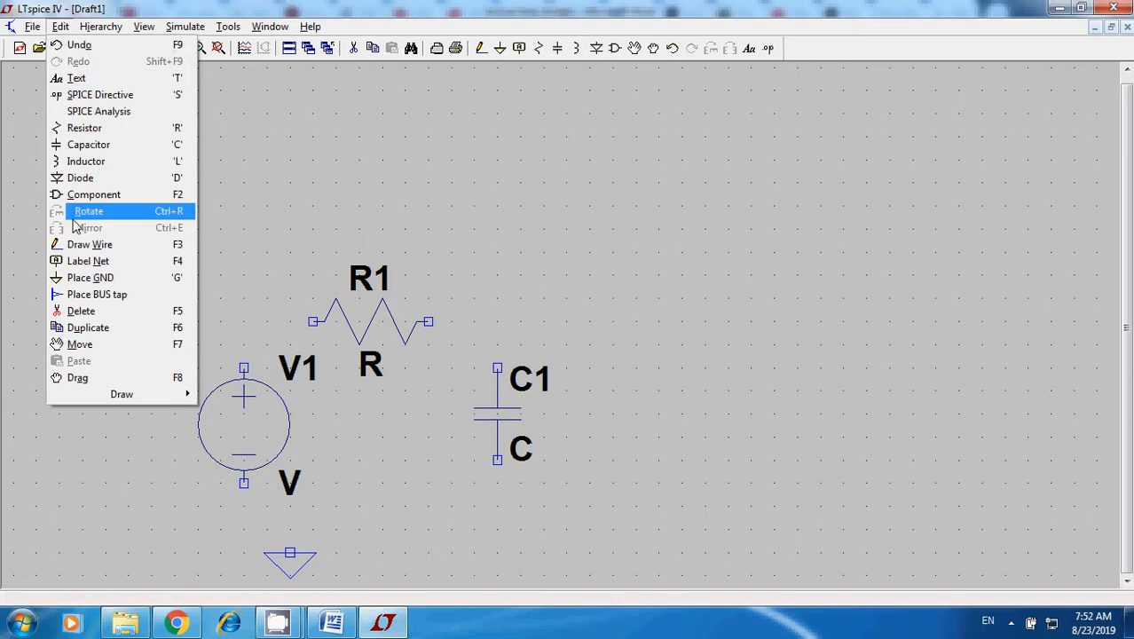
{"action": "left_click", "coordinate": [109, 345]}
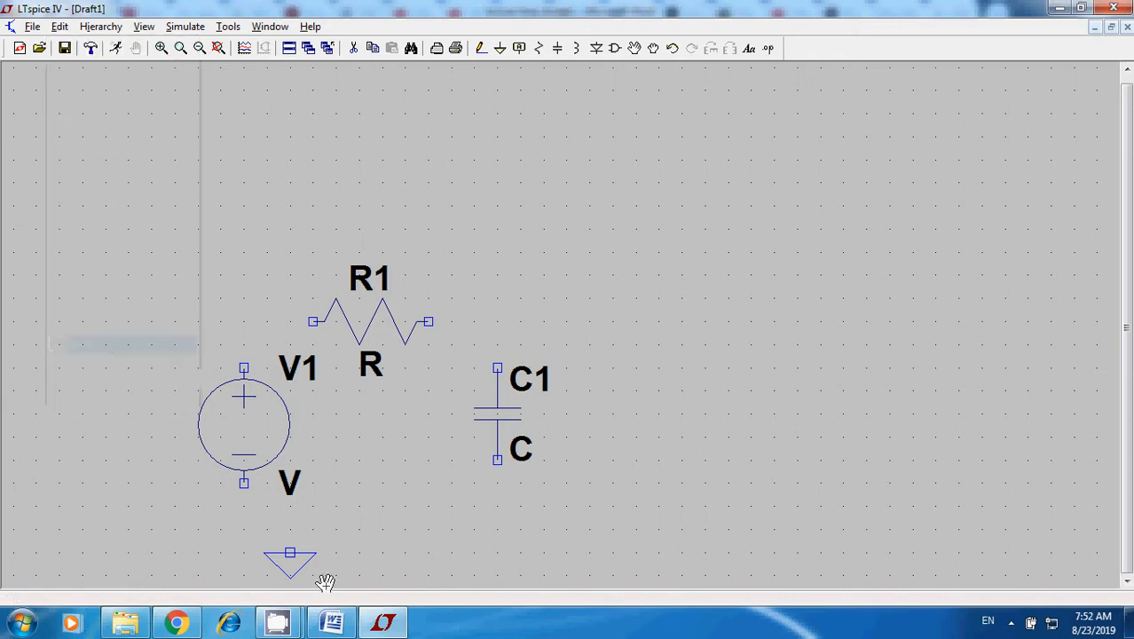
{"action": "left_click", "coordinate": [293, 559]}
{"action": "left_click", "coordinate": [284, 550]}
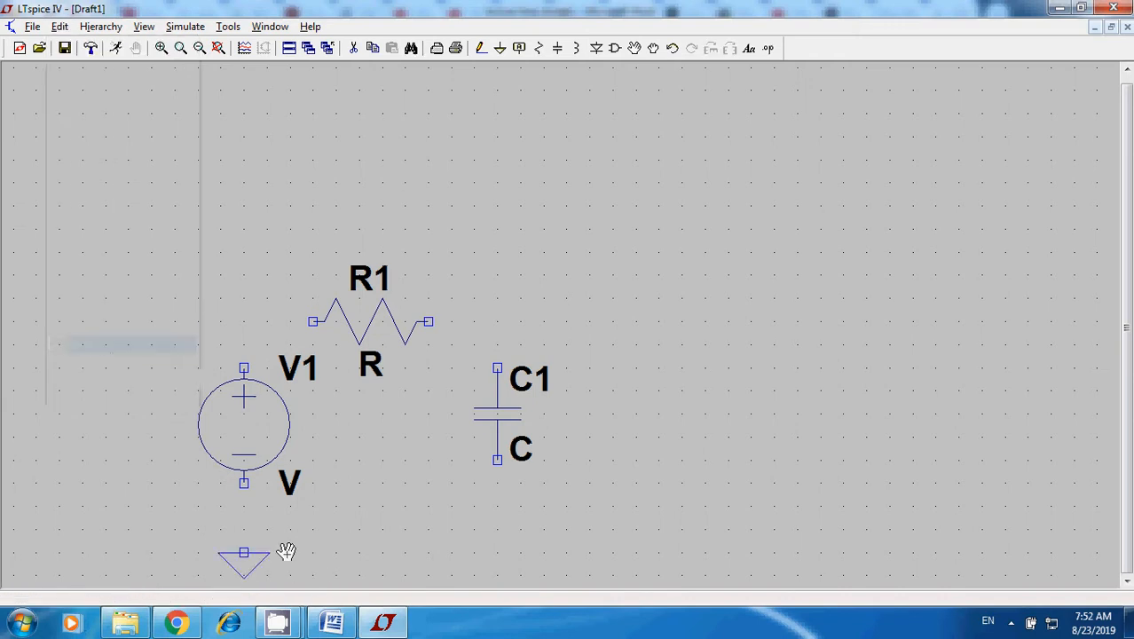
Wire the voltage source's positive terminal to the near end of the resistor with a right-angle corner.
{"action": "left_click", "coordinate": [481, 48]}
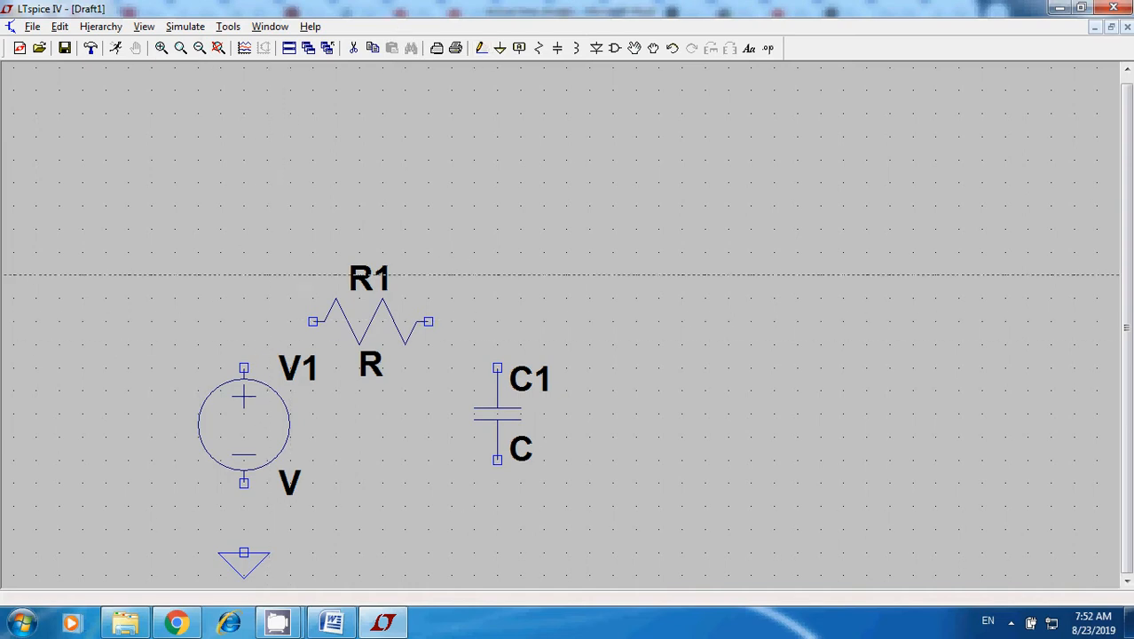
{"action": "left_click", "coordinate": [481, 48]}
{"action": "left_click", "coordinate": [244, 366]}
{"action": "left_click", "coordinate": [312, 321]}
{"action": "left_click", "coordinate": [313, 321]}
{"action": "key", "text": "Escape"}
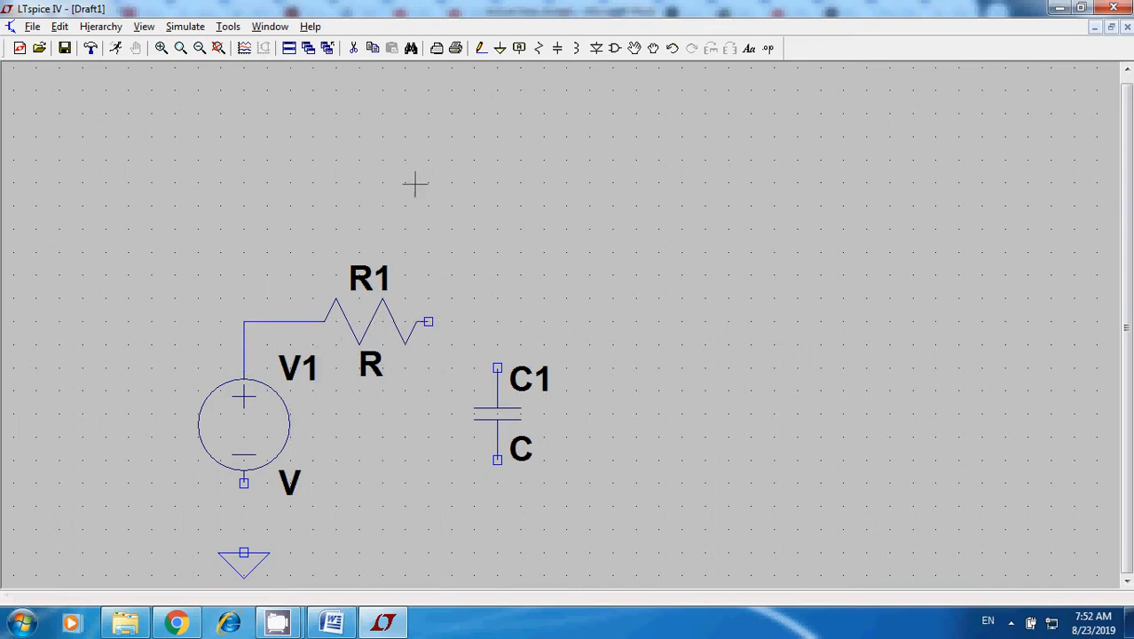
Wire the resistor's free end to the capacitor's upper terminal, and the capacitor's lower terminal back to the ground symbol.
{"action": "left_click", "coordinate": [480, 48]}
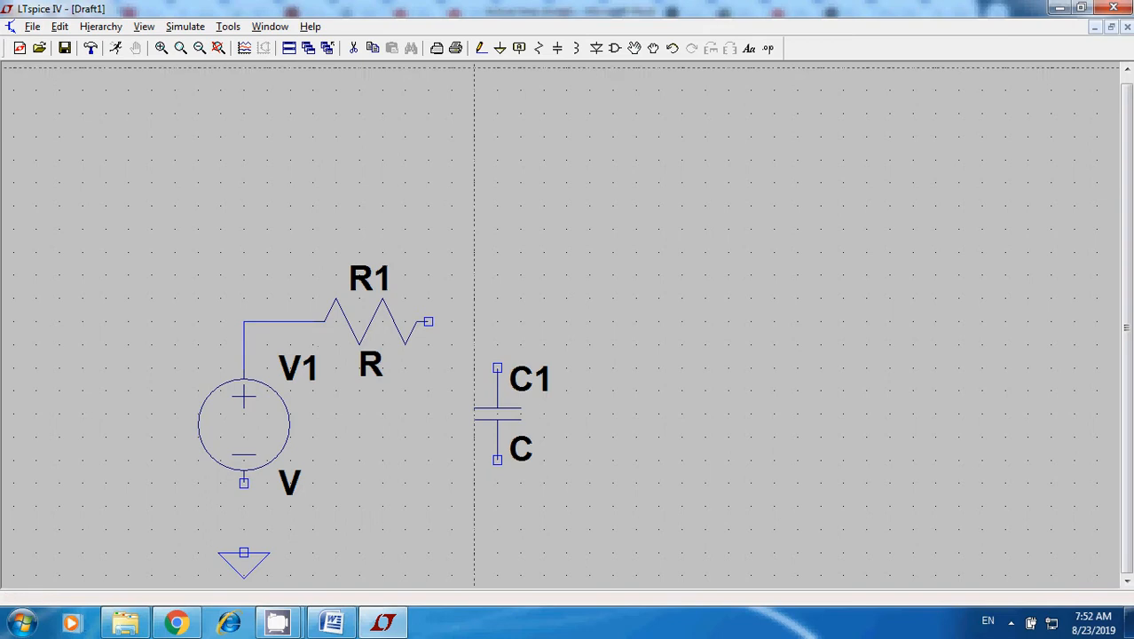
{"action": "left_click", "coordinate": [428, 322]}
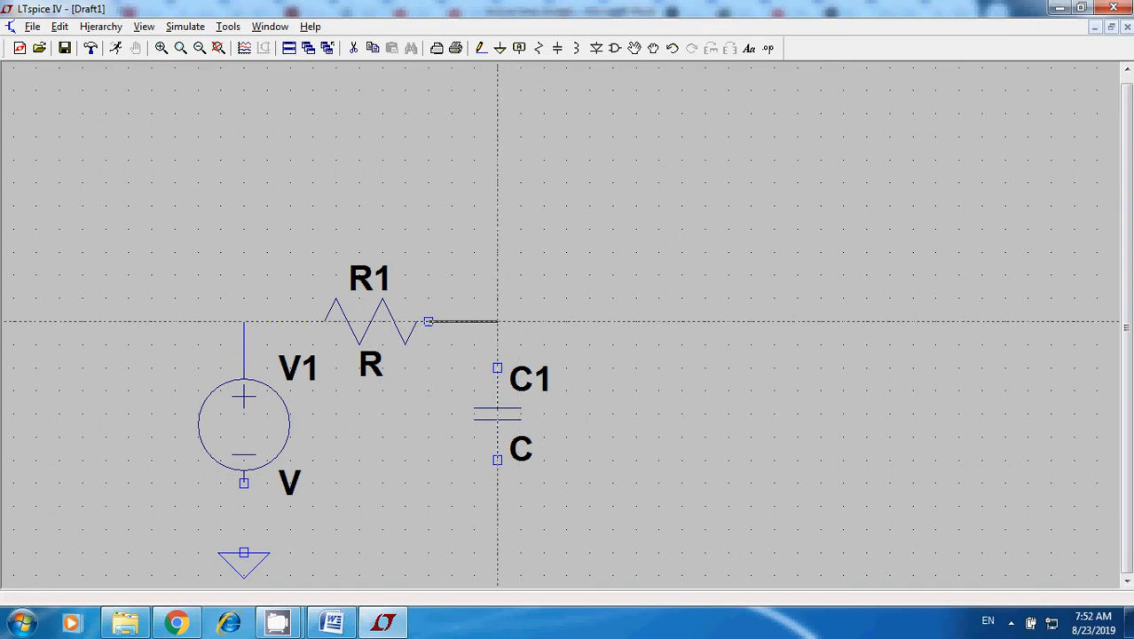
{"action": "left_click", "coordinate": [497, 367]}
{"action": "left_click", "coordinate": [497, 460]}
{"action": "left_click", "coordinate": [497, 529]}
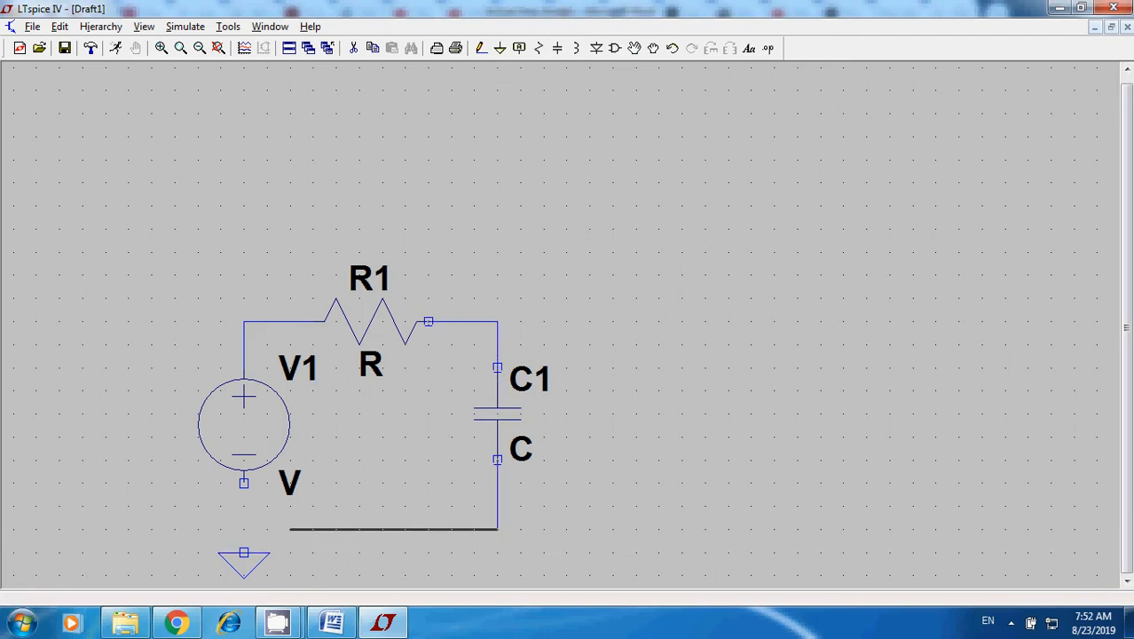
{"action": "left_click", "coordinate": [244, 530]}
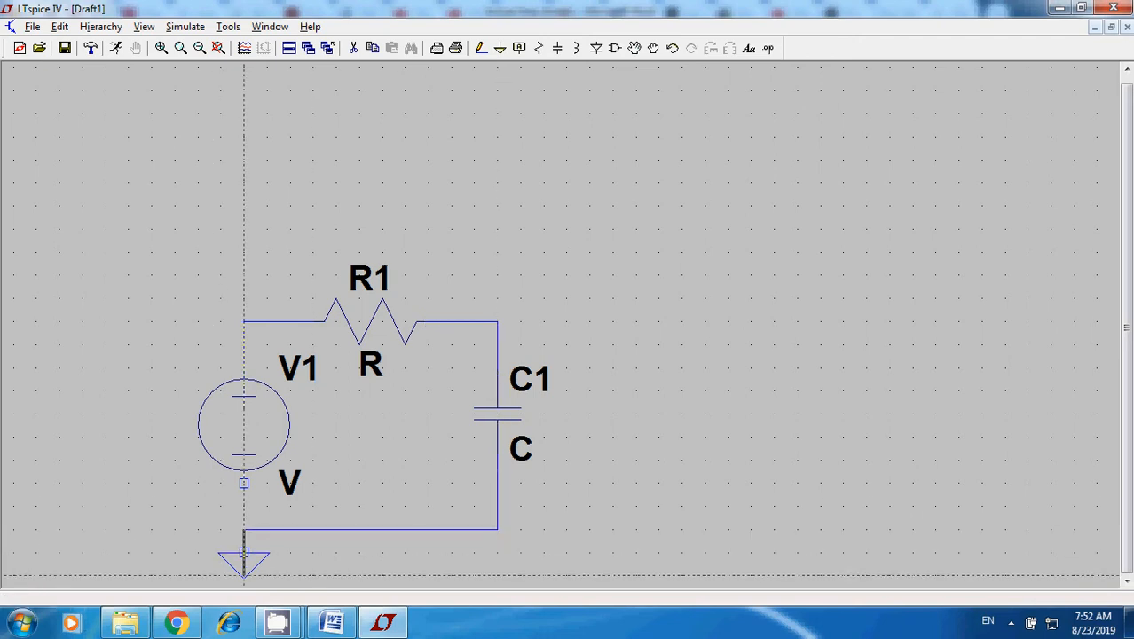
{"action": "left_click", "coordinate": [244, 551]}
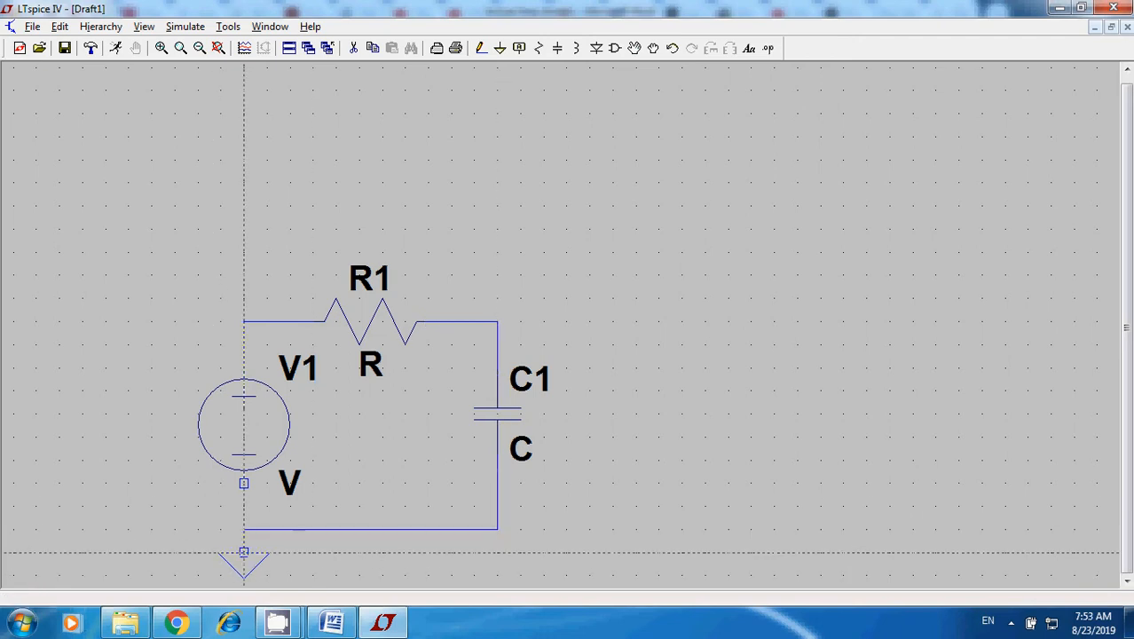
Wire the voltage source's negative terminal to the return wire just above the ground symbol.
{"action": "left_click", "coordinate": [244, 484]}
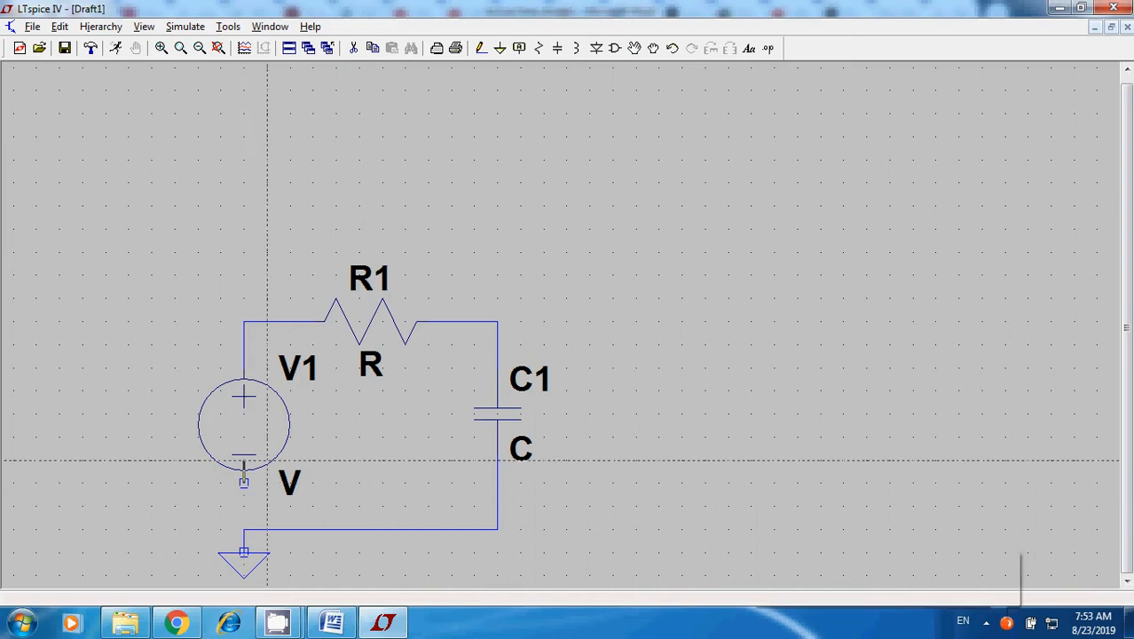
{"action": "left_click", "coordinate": [244, 530]}
{"action": "key", "text": "Escape"}
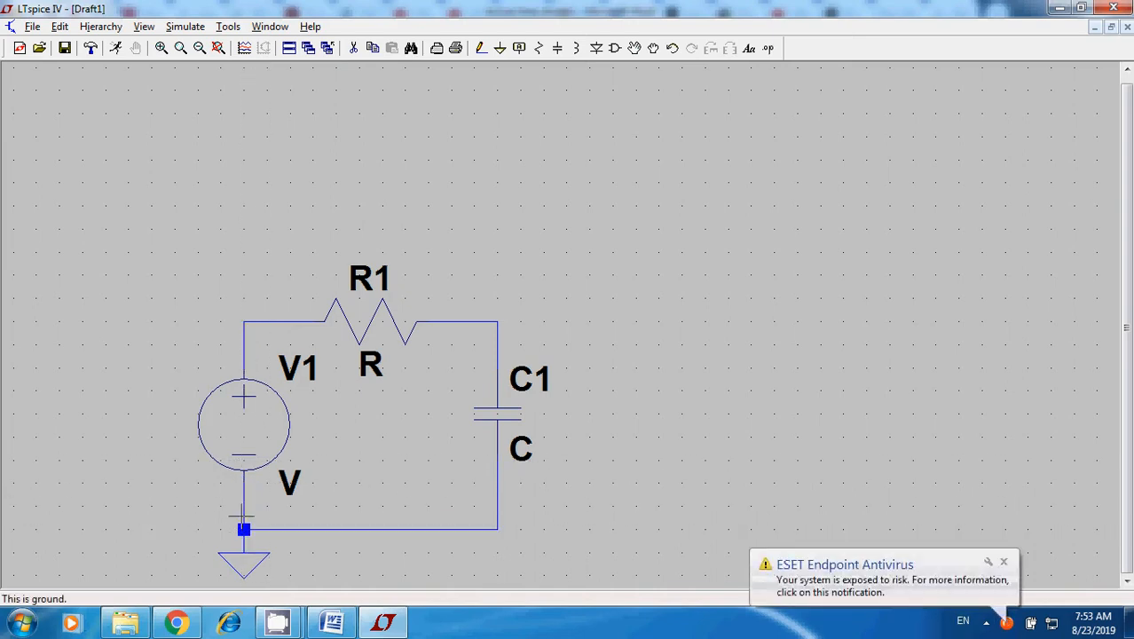
Set the value of resistor R1 to 10k.
{"action": "right_click", "coordinate": [779, 397]}
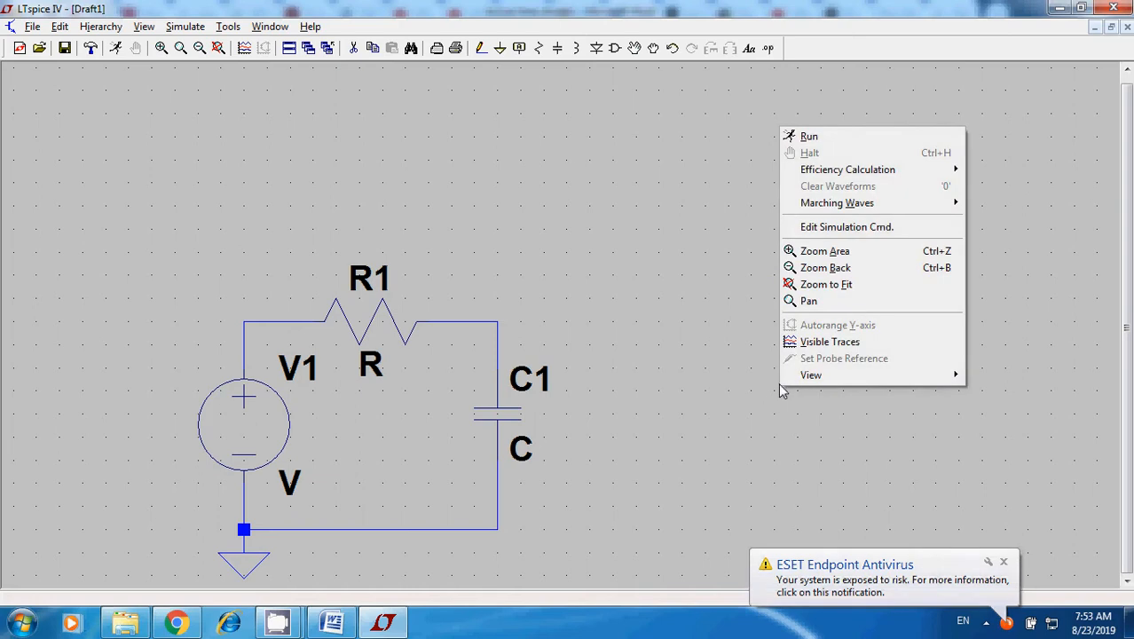
{"action": "key", "text": "Escape"}
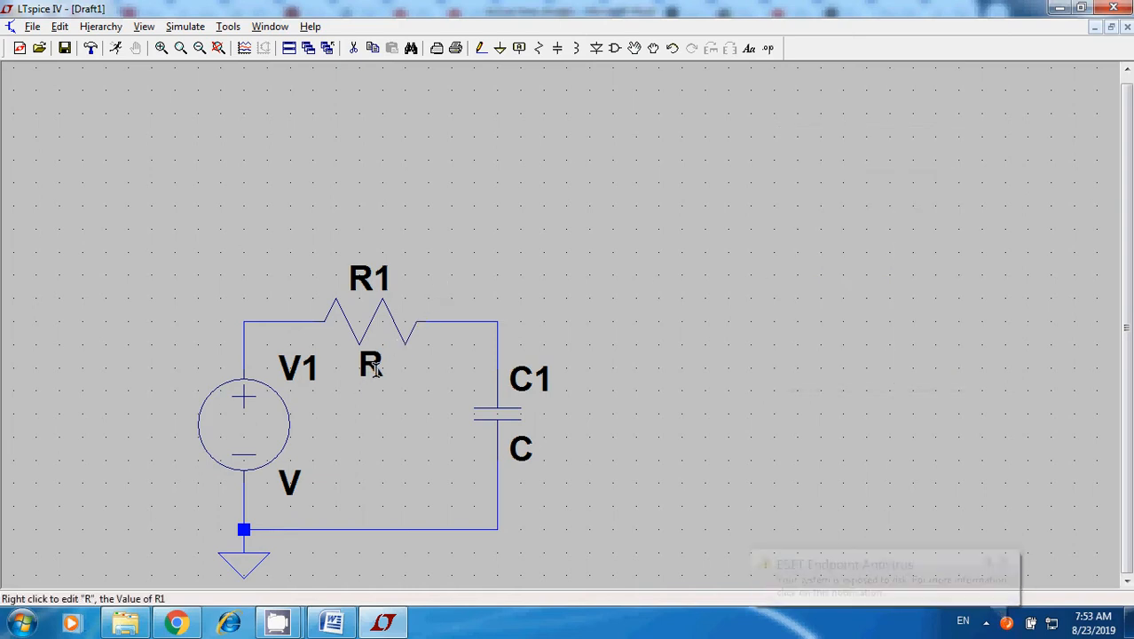
{"action": "right_click", "coordinate": [374, 368]}
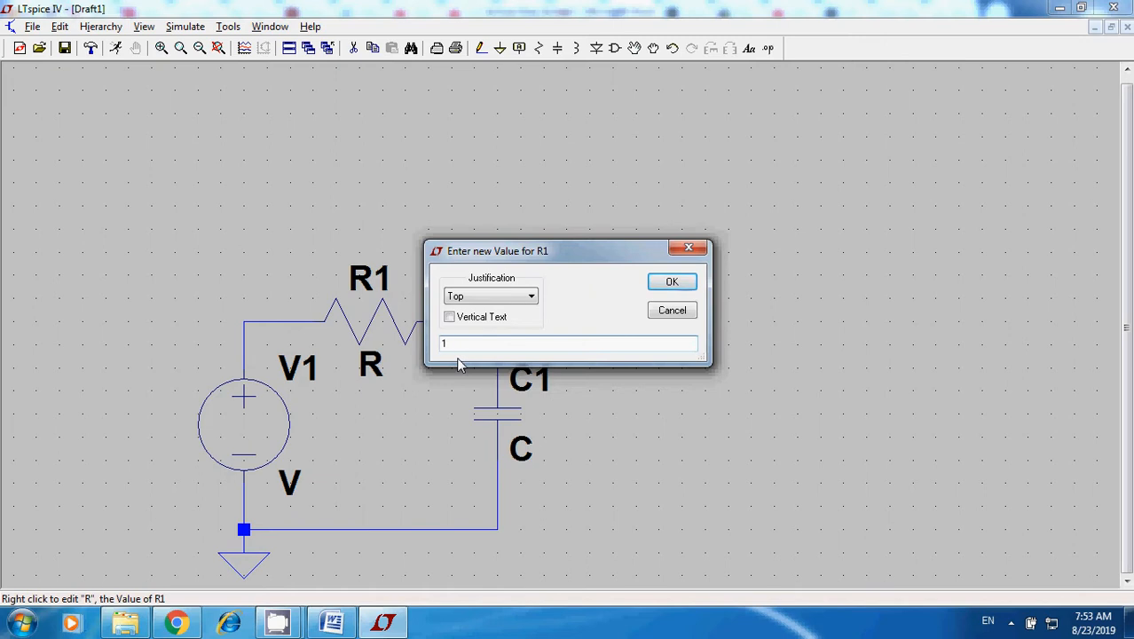
{"action": "key", "text": "Return"}
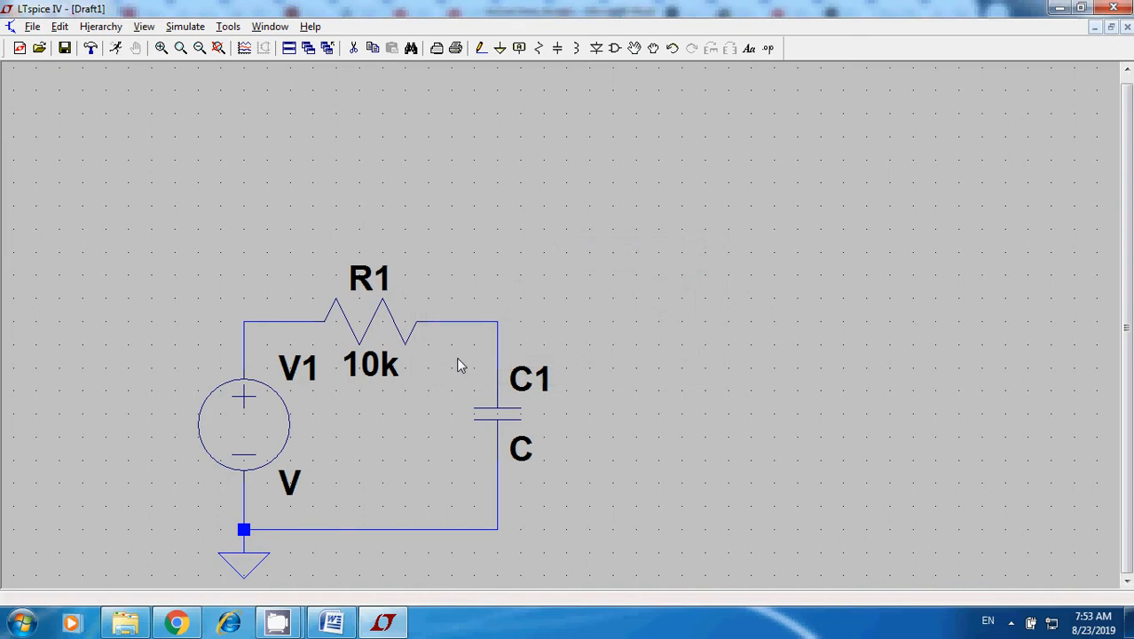
Set the value of capacitor C1 to 0.1u.
{"action": "right_click", "coordinate": [523, 455]}
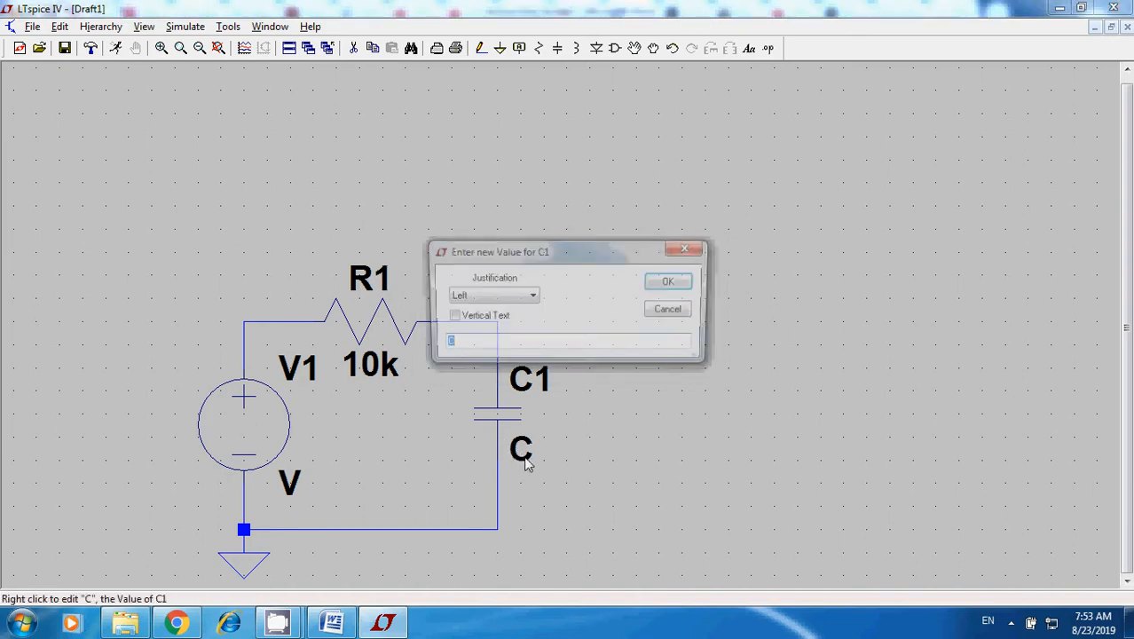
{"action": "type", "text": "0"}
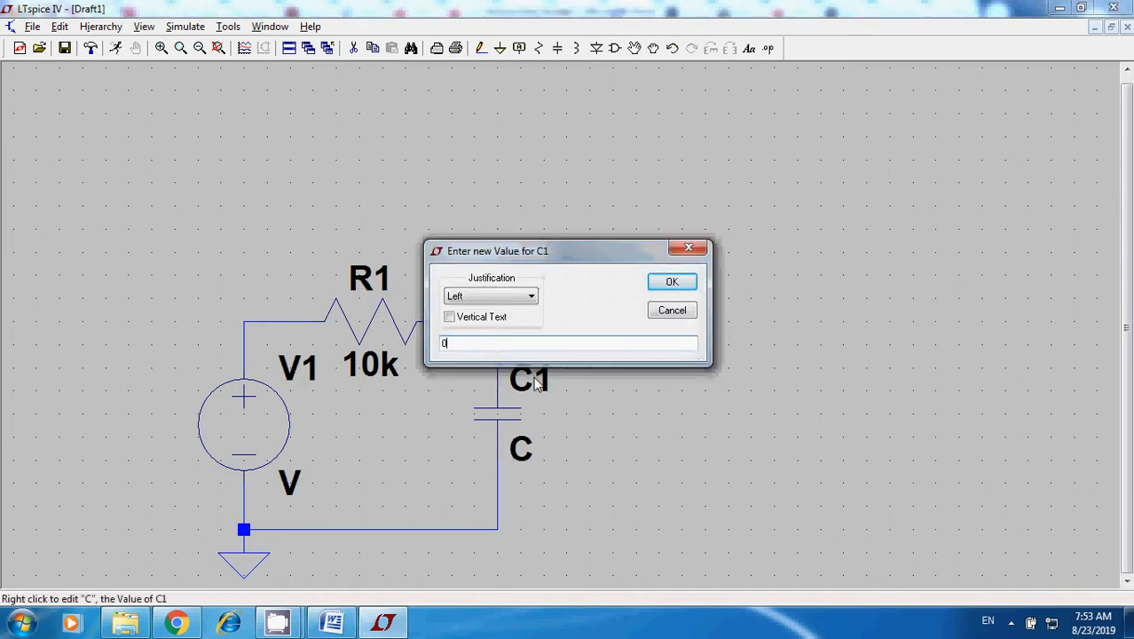
{"action": "type", "text": ".1u"}
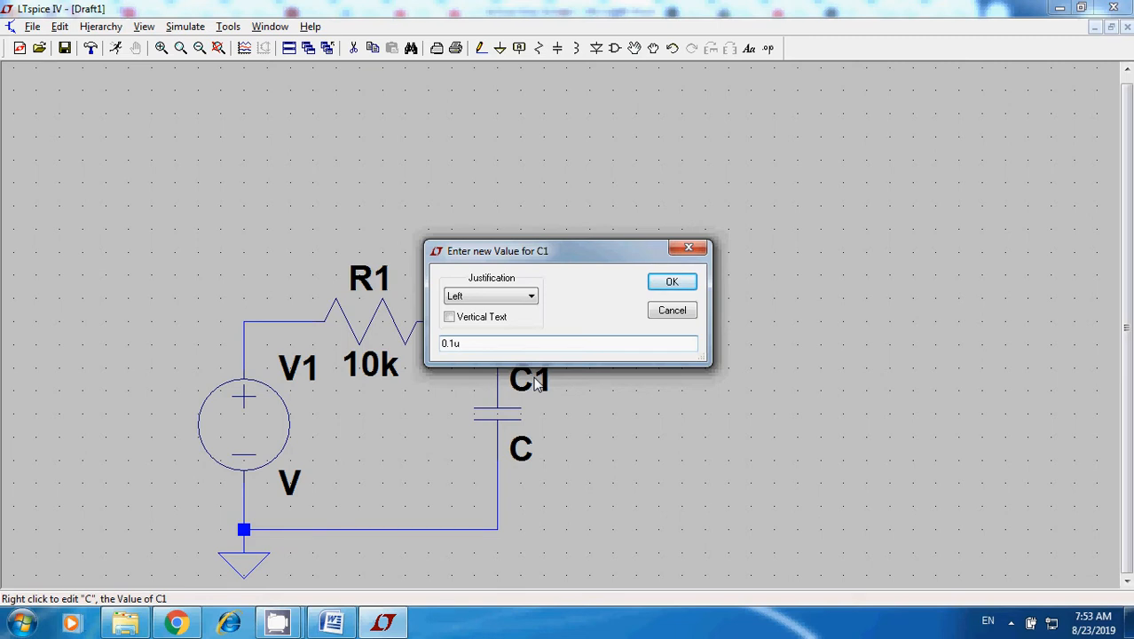
{"action": "left_click", "coordinate": [688, 282]}
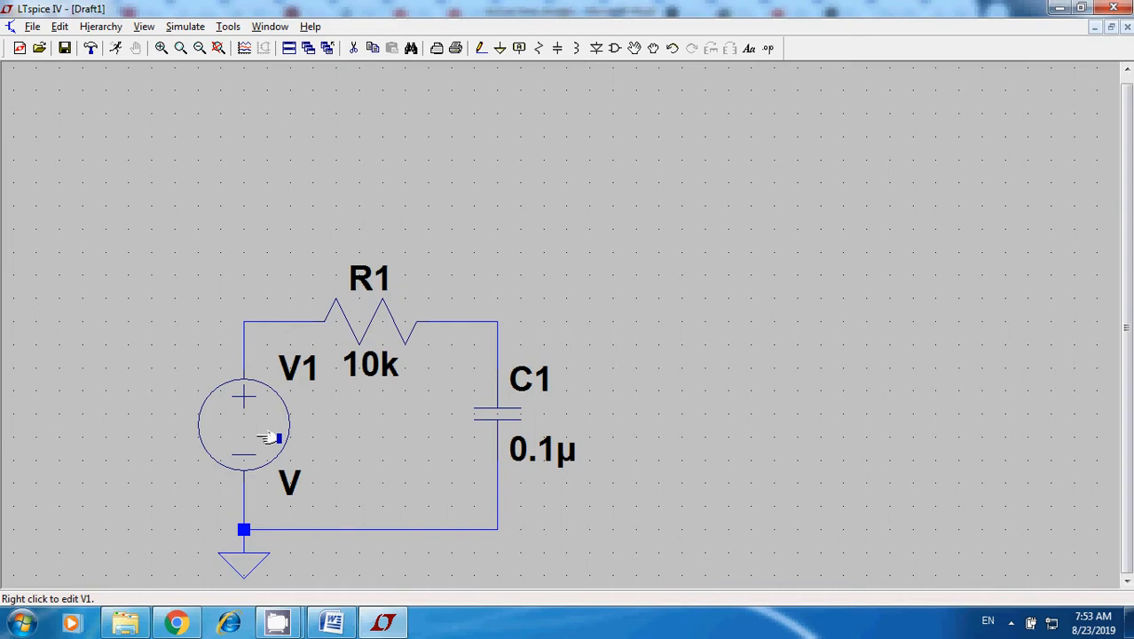
Make voltage source V1 a PULSE source with an initial voltage of 0 and an on voltage of 1.
{"action": "right_click", "coordinate": [268, 438]}
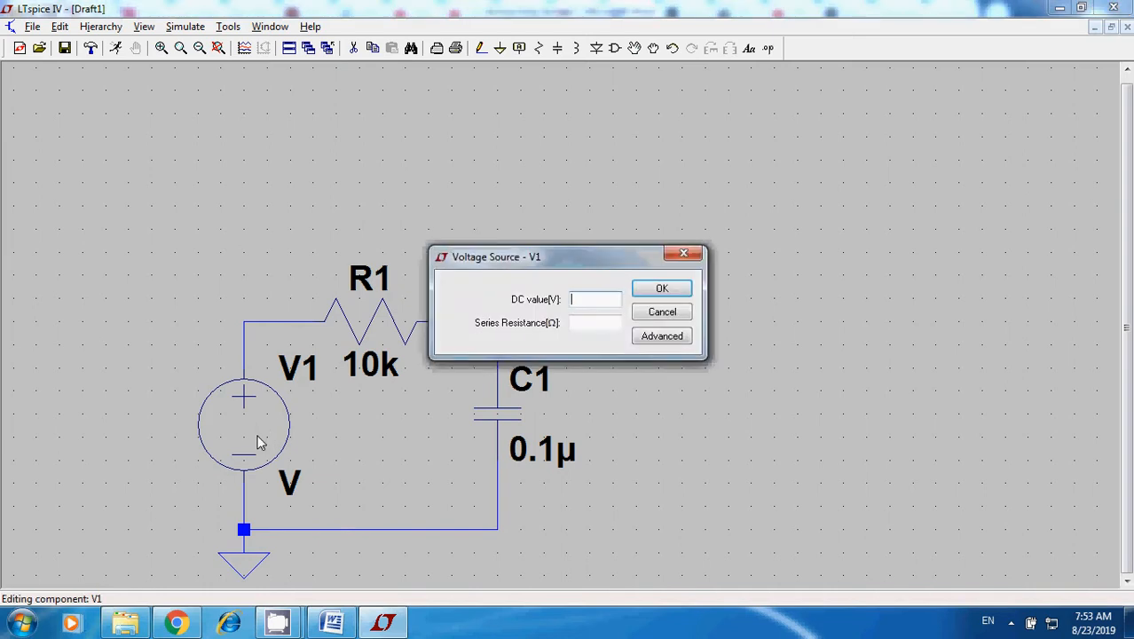
{"action": "left_click", "coordinate": [662, 336]}
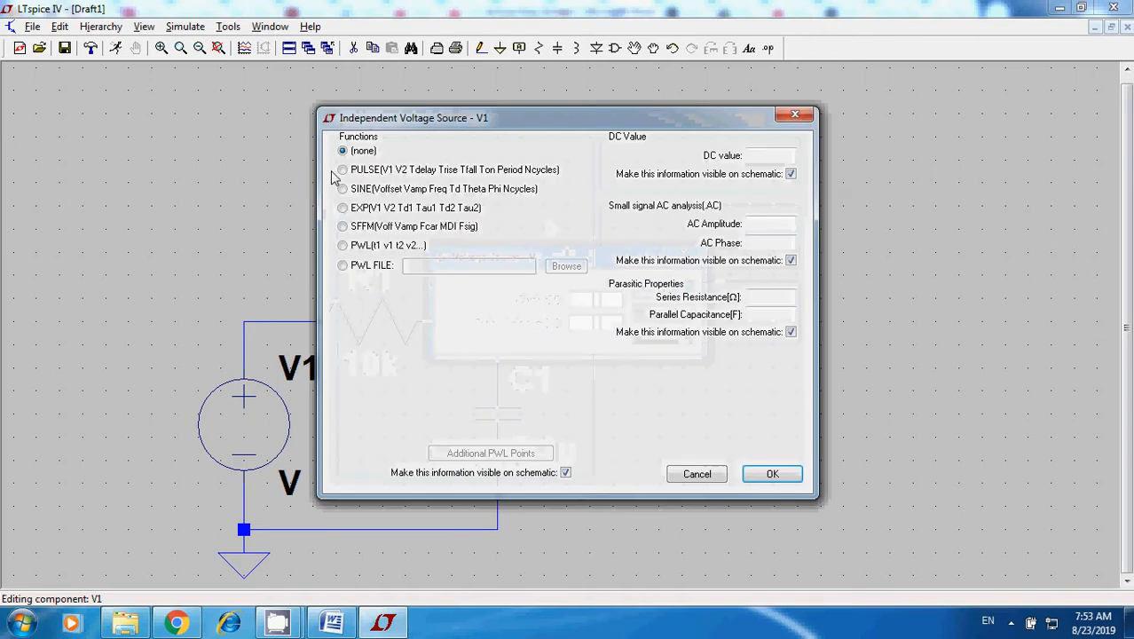
{"action": "left_click", "coordinate": [342, 170]}
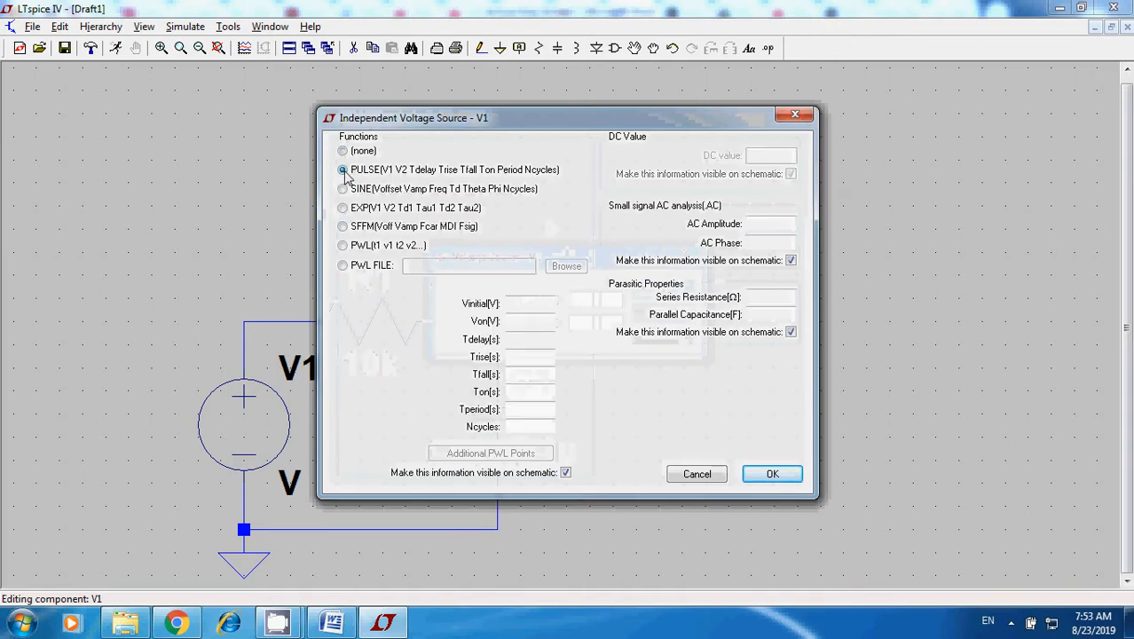
{"action": "left_click", "coordinate": [530, 305]}
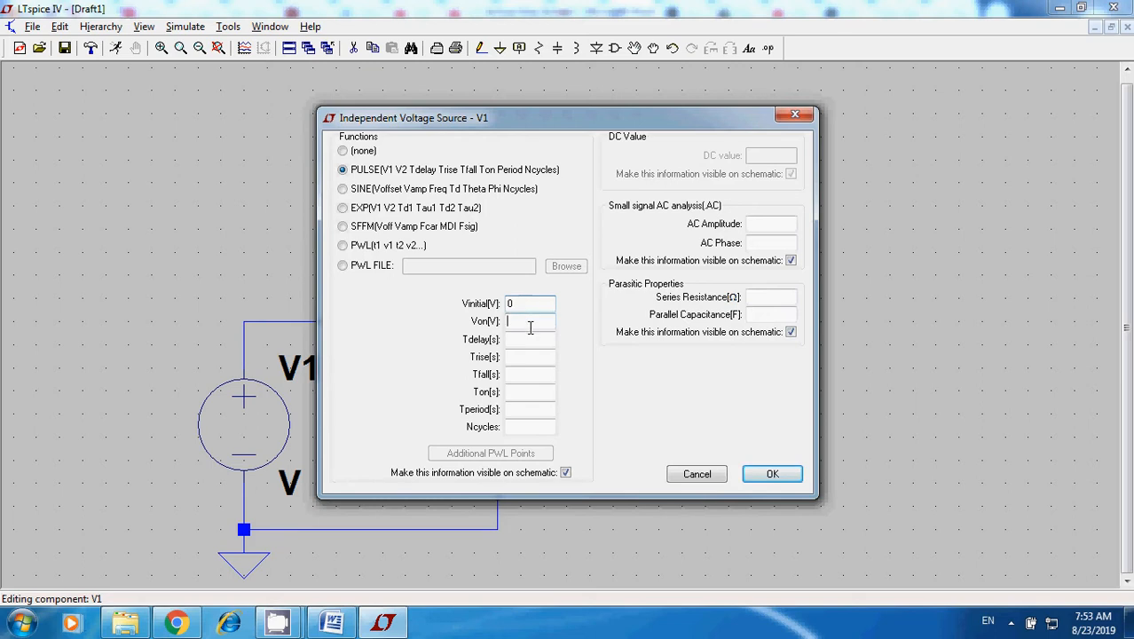
Set V1's pulse delay to 10m and its rise and fall times to 1n, and apply the source settings.
{"action": "left_click", "coordinate": [526, 339]}
{"action": "type", "text": "1m"}
{"action": "key", "text": "BackSpace"}
{"action": "type", "text": "0m"}
{"action": "left_click", "coordinate": [532, 356]}
{"action": "type", "text": "1n"}
{"action": "double_click", "coordinate": [532, 355]}
{"action": "left_click", "coordinate": [519, 373]}
{"action": "type", "text": "1n"}
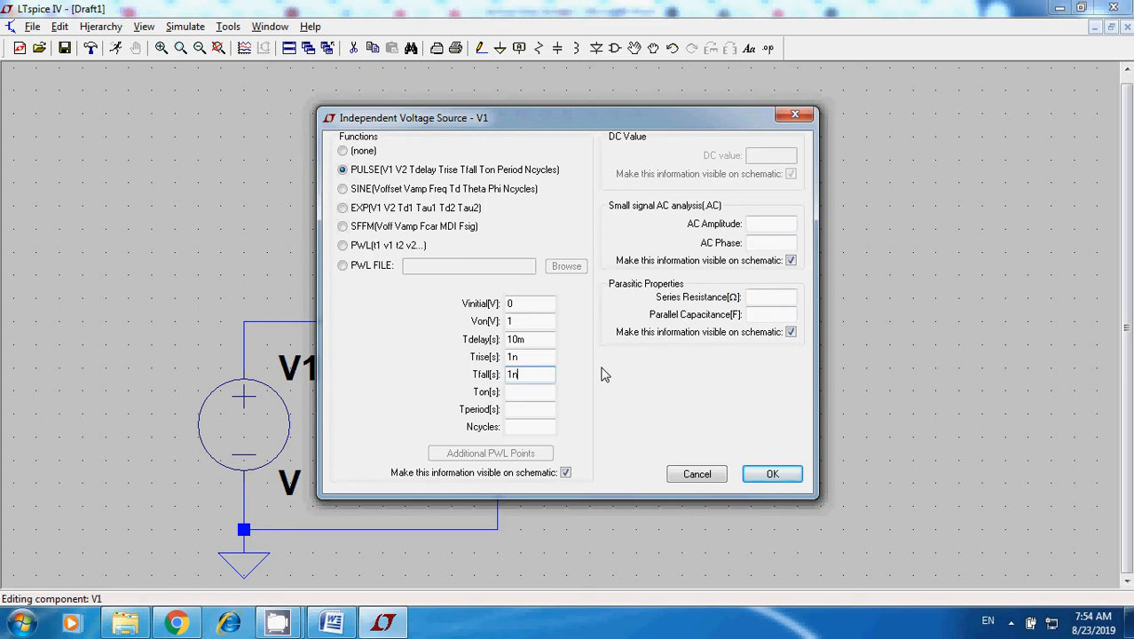
{"action": "left_click", "coordinate": [773, 474]}
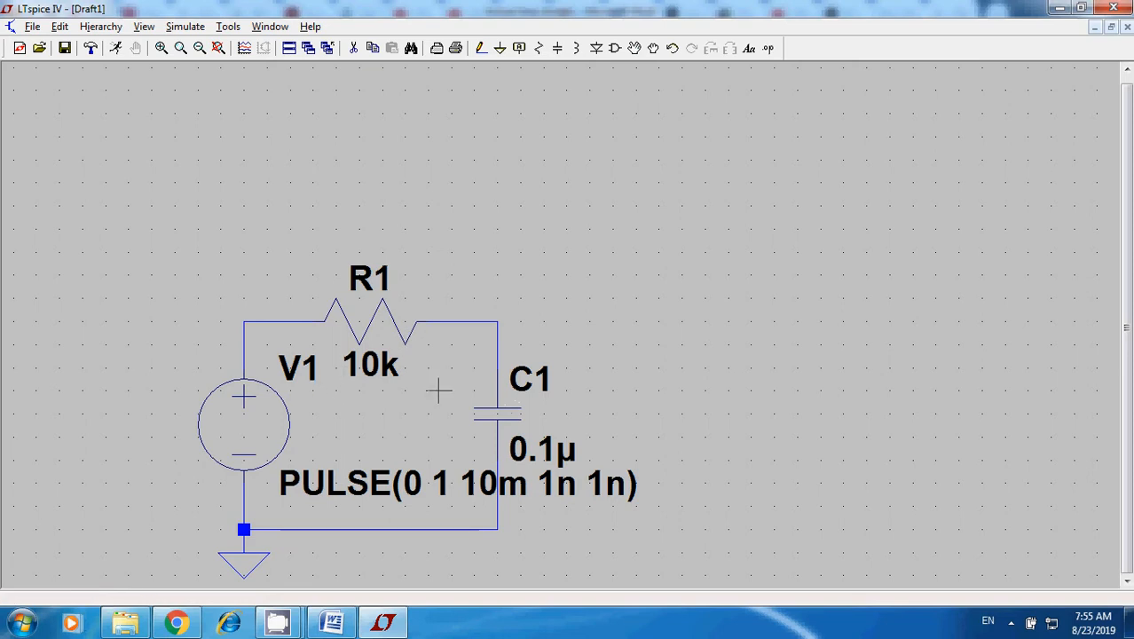
Define a transient analysis with a stop time of 10m and place its directive above the voltage source.
{"action": "left_click", "coordinate": [61, 27]}
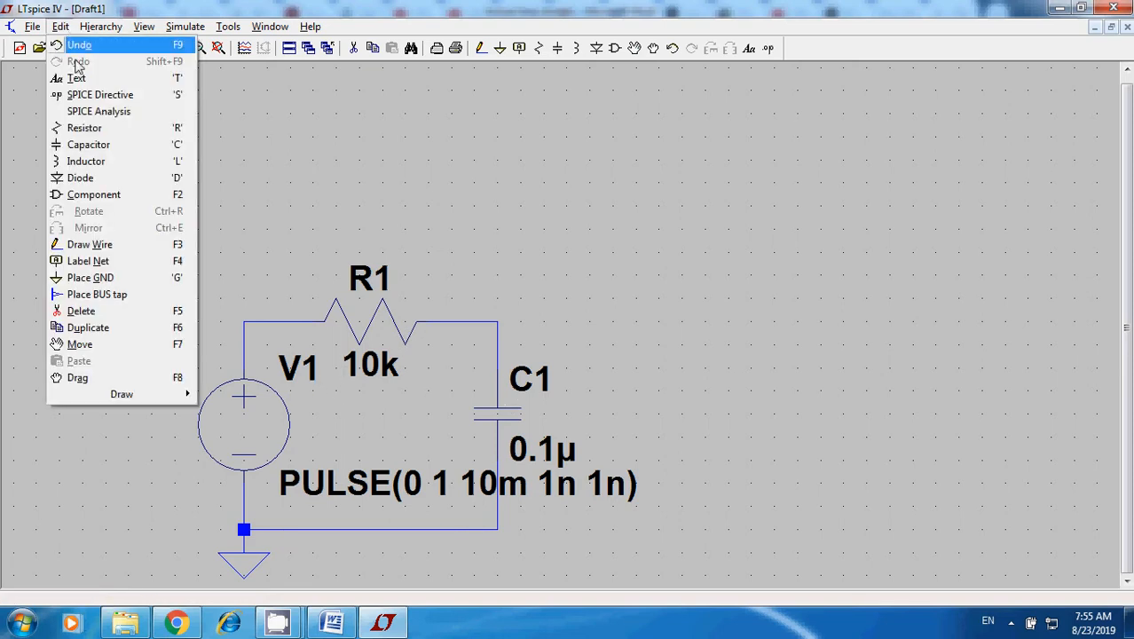
{"action": "left_click", "coordinate": [133, 114]}
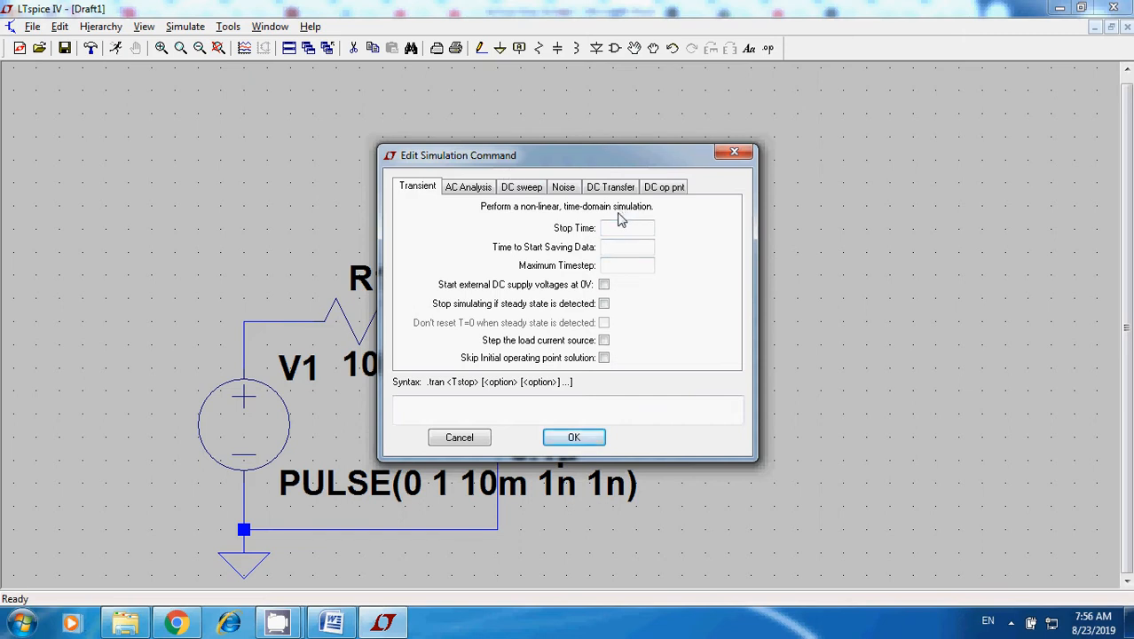
{"action": "left_click", "coordinate": [568, 440]}
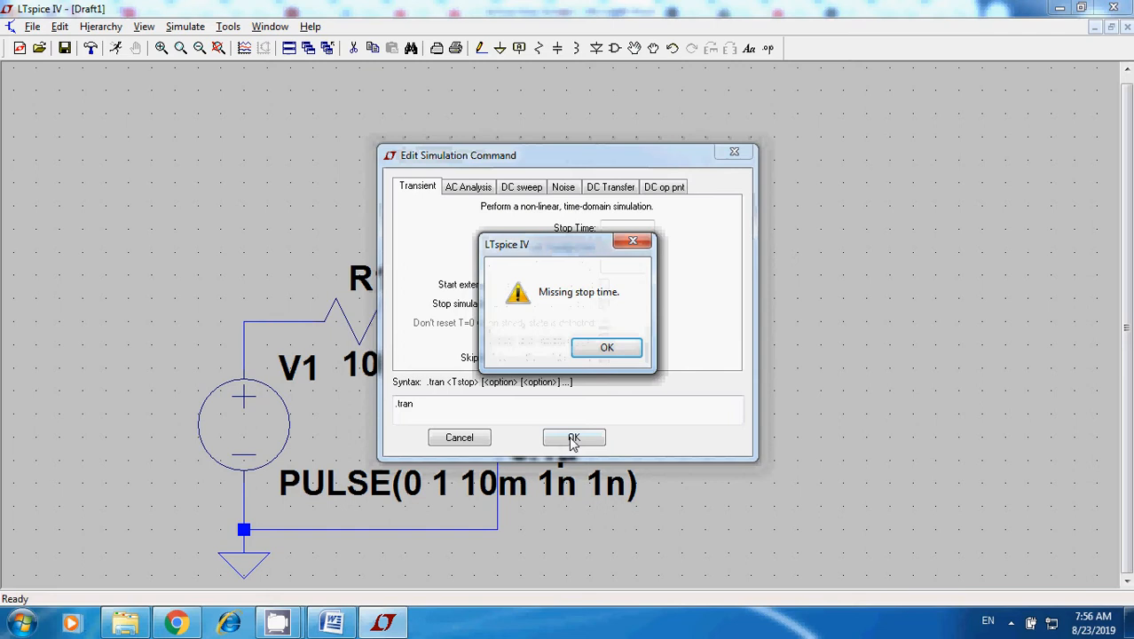
{"action": "left_click", "coordinate": [602, 353]}
{"action": "left_click", "coordinate": [649, 231]}
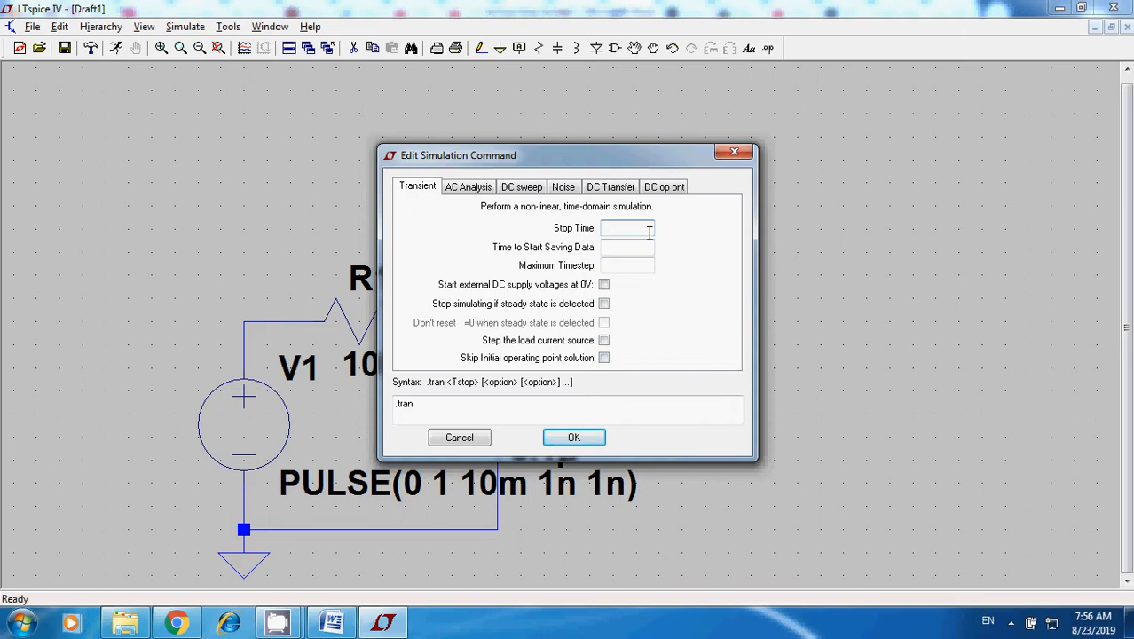
{"action": "type", "text": "10m"}
{"action": "left_click", "coordinate": [575, 439]}
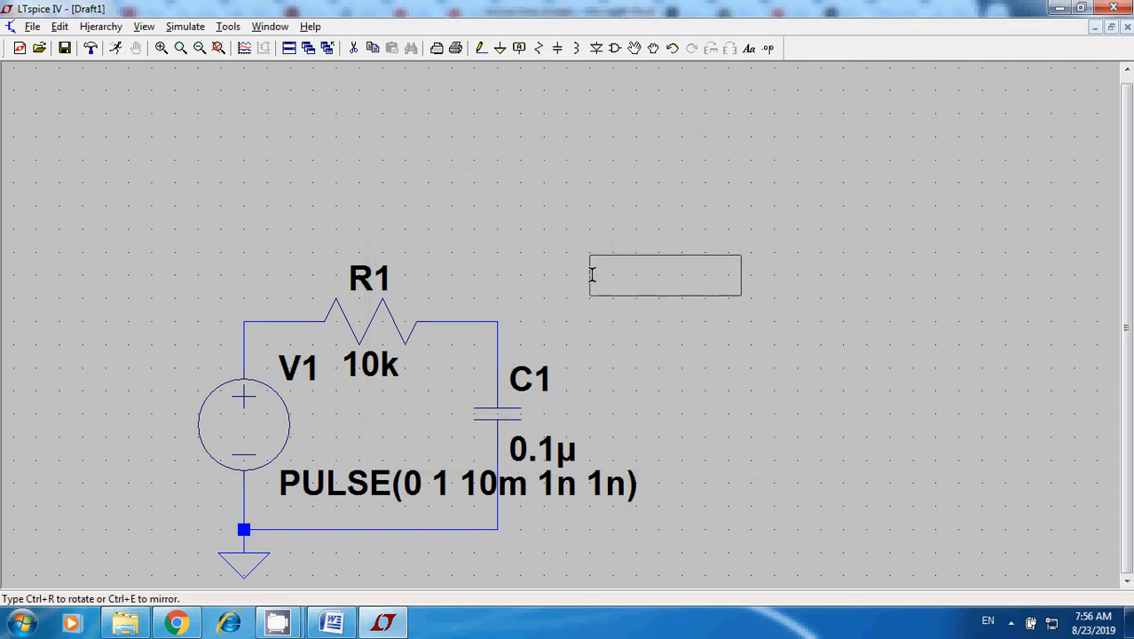
{"action": "left_click", "coordinate": [103, 265]}
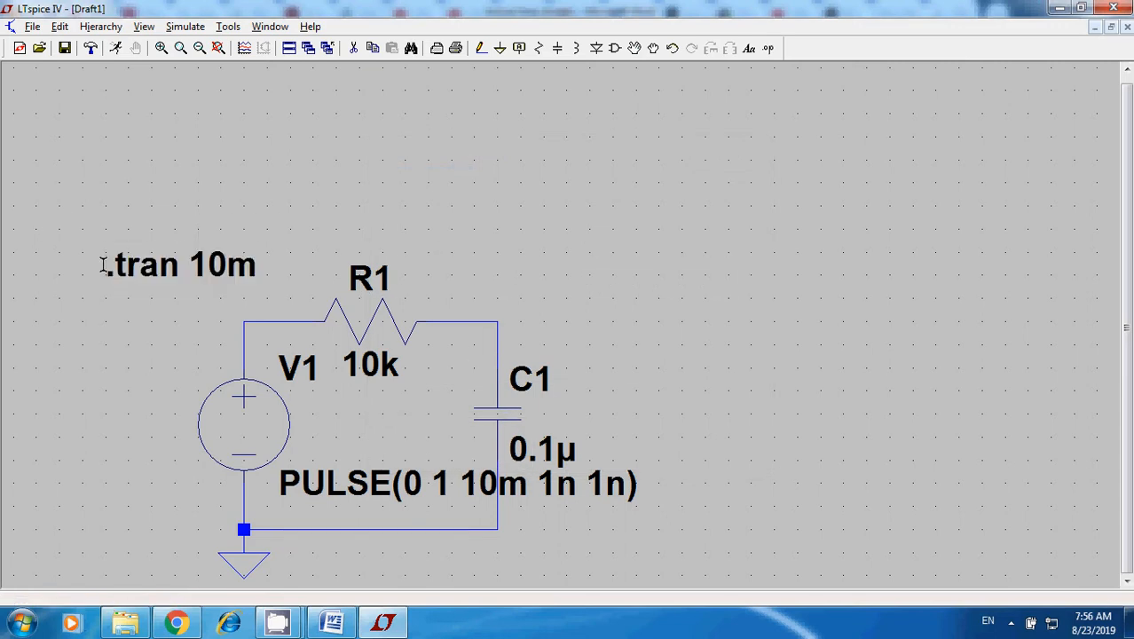
{"action": "right_click", "coordinate": [102, 264]}
{"action": "left_click", "coordinate": [290, 206]}
Change the delay in V1's pulse definition to 1m, giving PULSE(0 1 1m 1n 1n).
{"action": "right_click", "coordinate": [521, 493]}
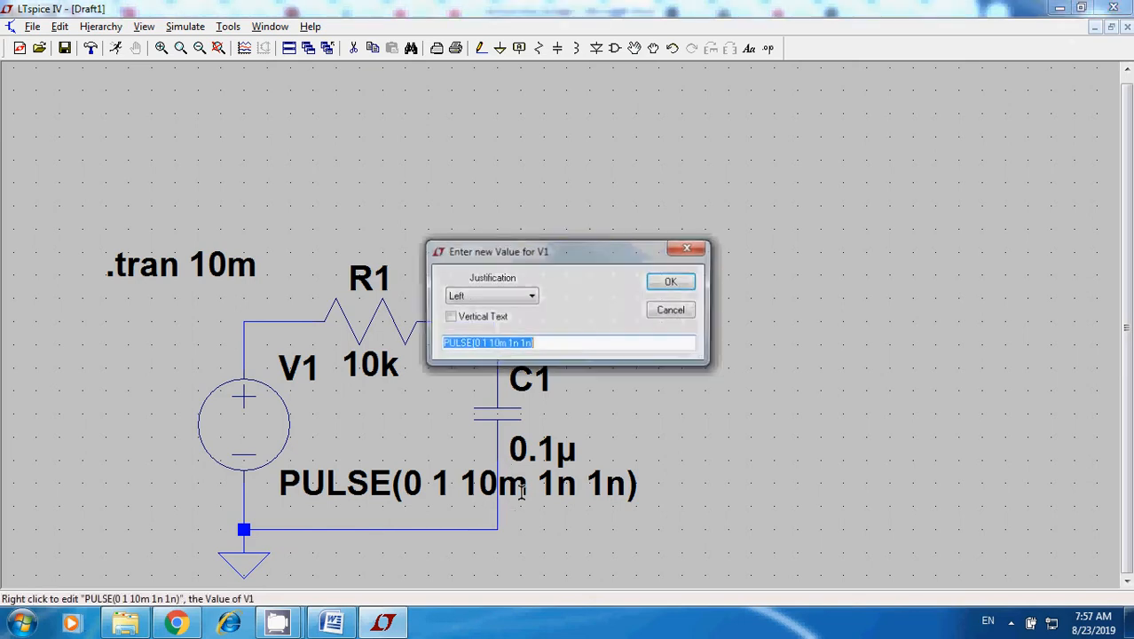
{"action": "left_click", "coordinate": [505, 343]}
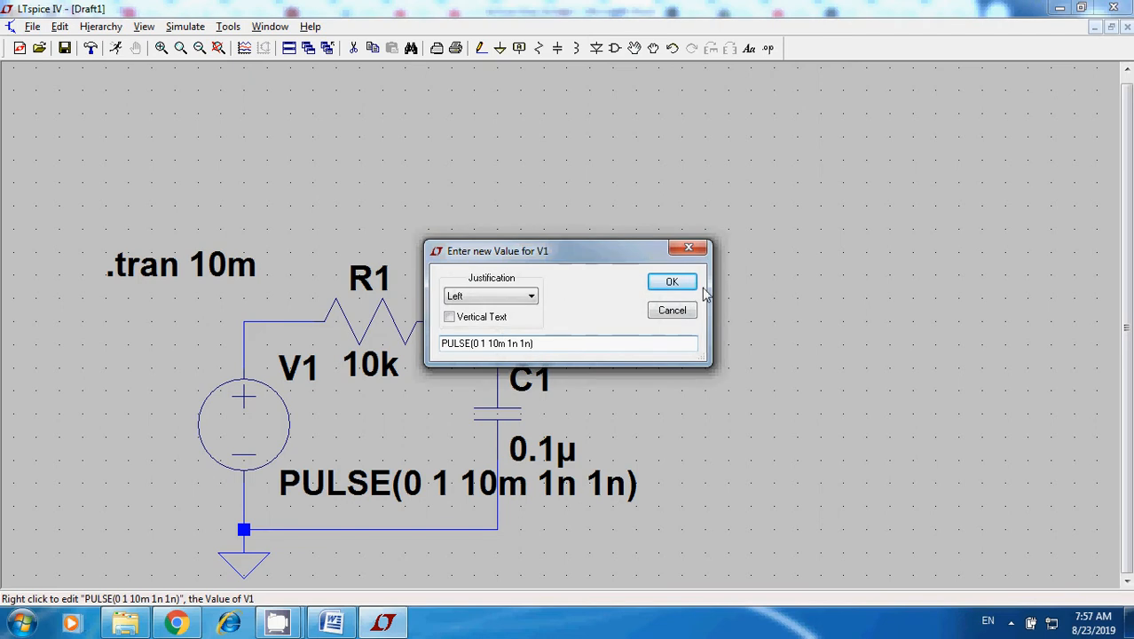
{"action": "key", "text": "Left"}
{"action": "key", "text": "BackSpace"}
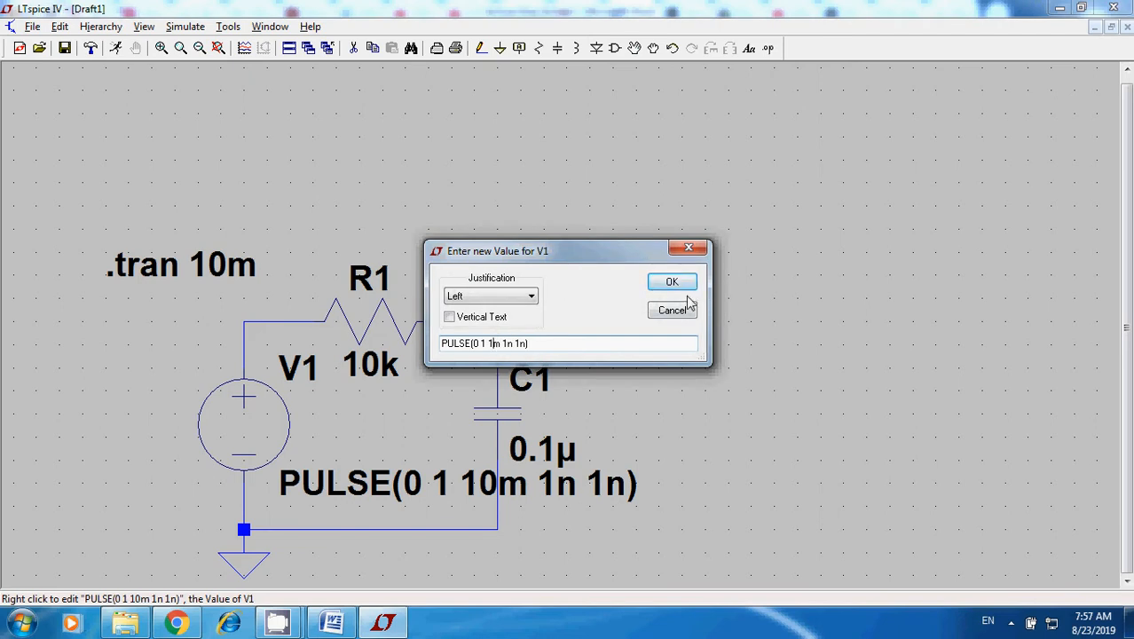
{"action": "left_click", "coordinate": [683, 281]}
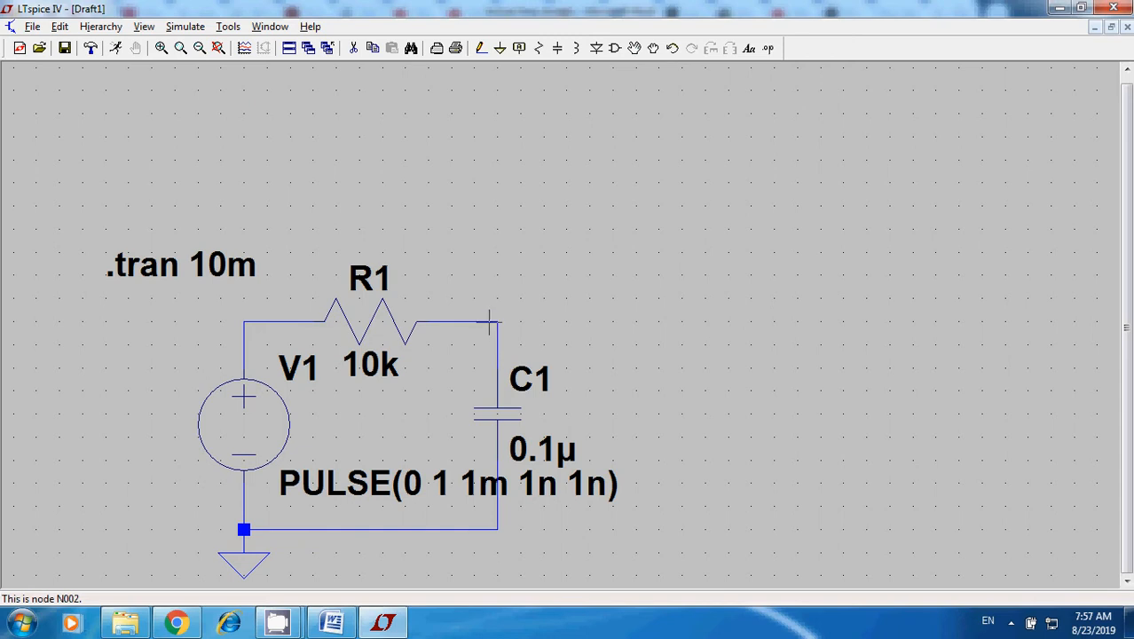
Label the net between the resistor and the capacitor as VC.
{"action": "right_click", "coordinate": [488, 323]}
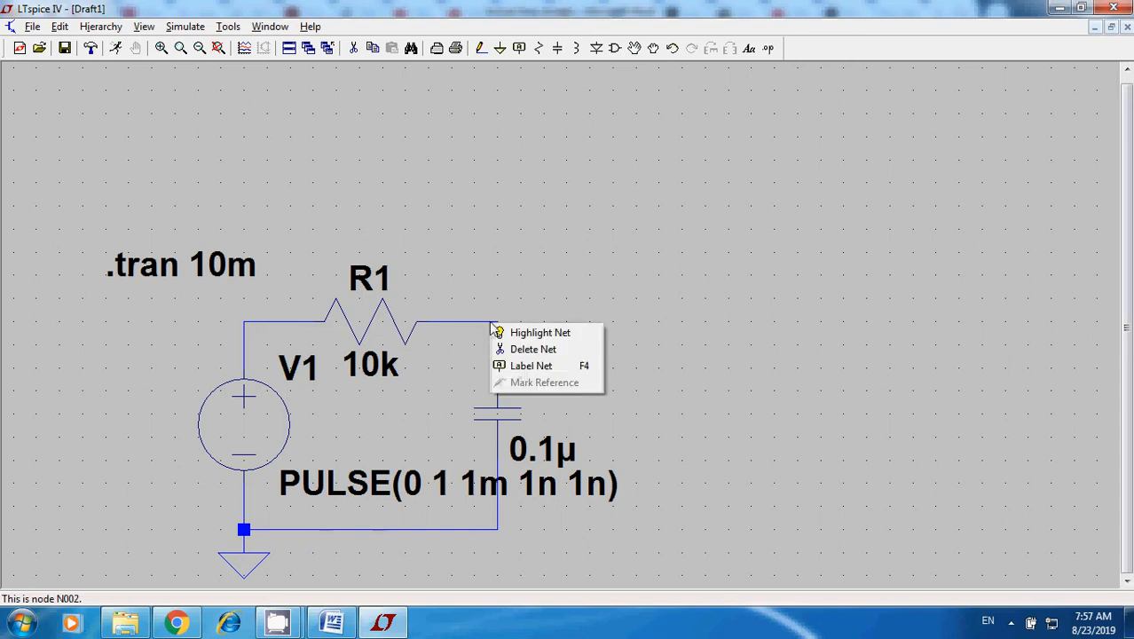
{"action": "left_click", "coordinate": [529, 367]}
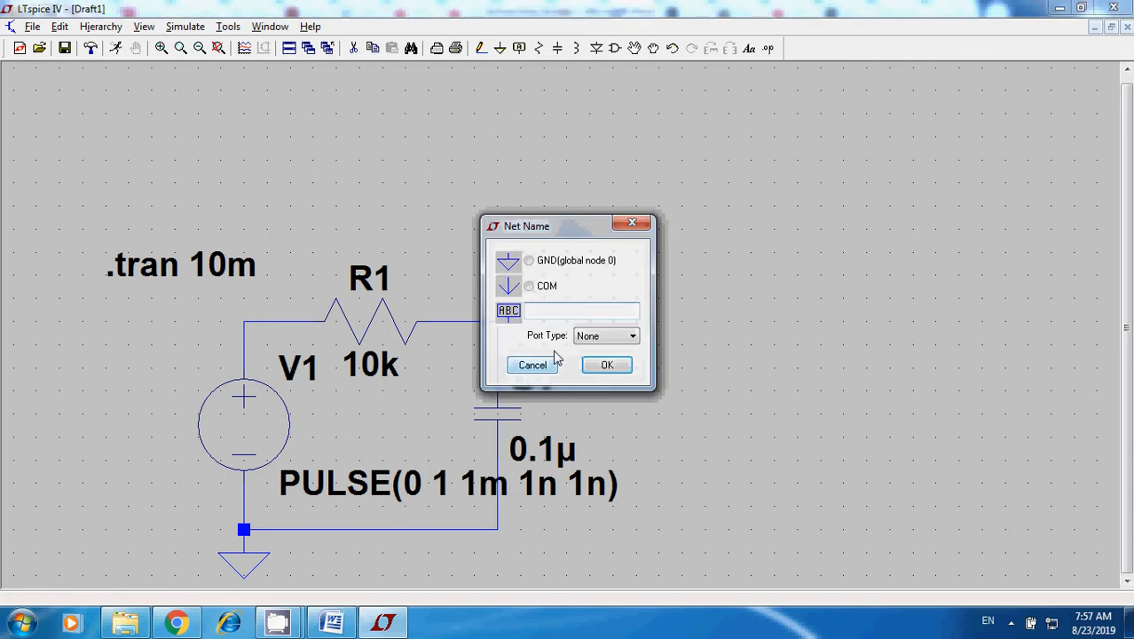
{"action": "type", "text": "VC"}
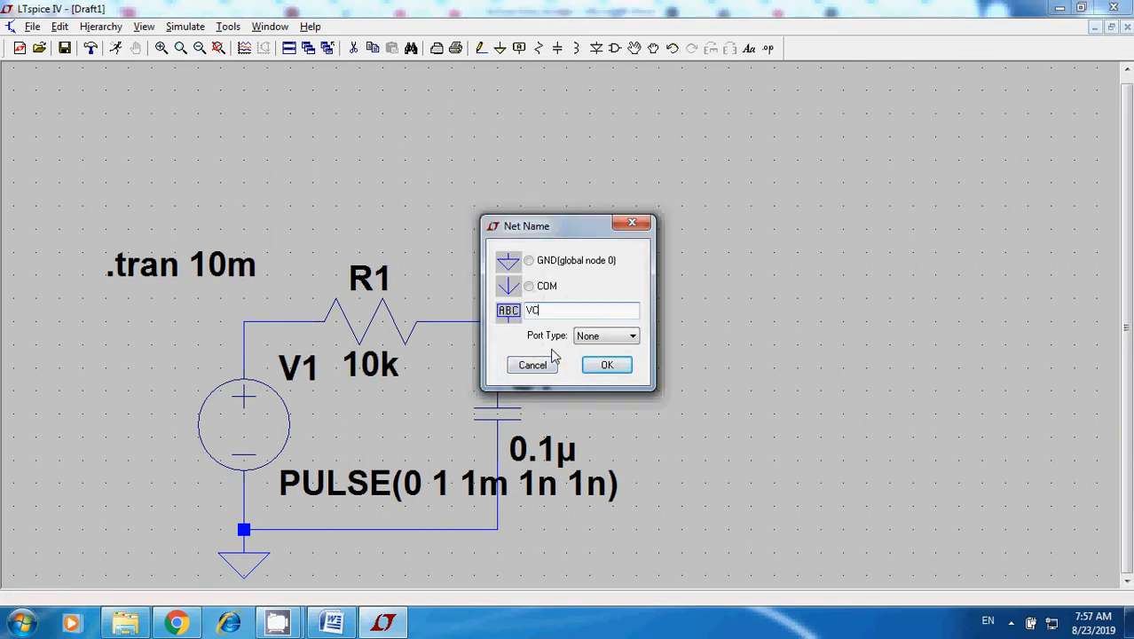
{"action": "left_click", "coordinate": [606, 366]}
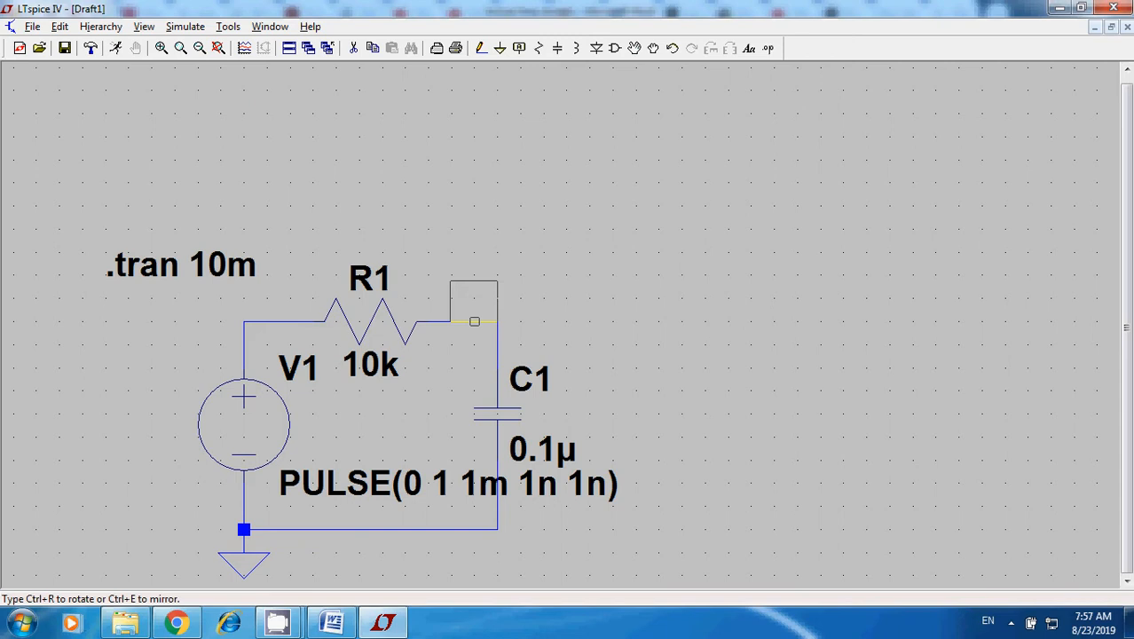
{"action": "left_click", "coordinate": [474, 321]}
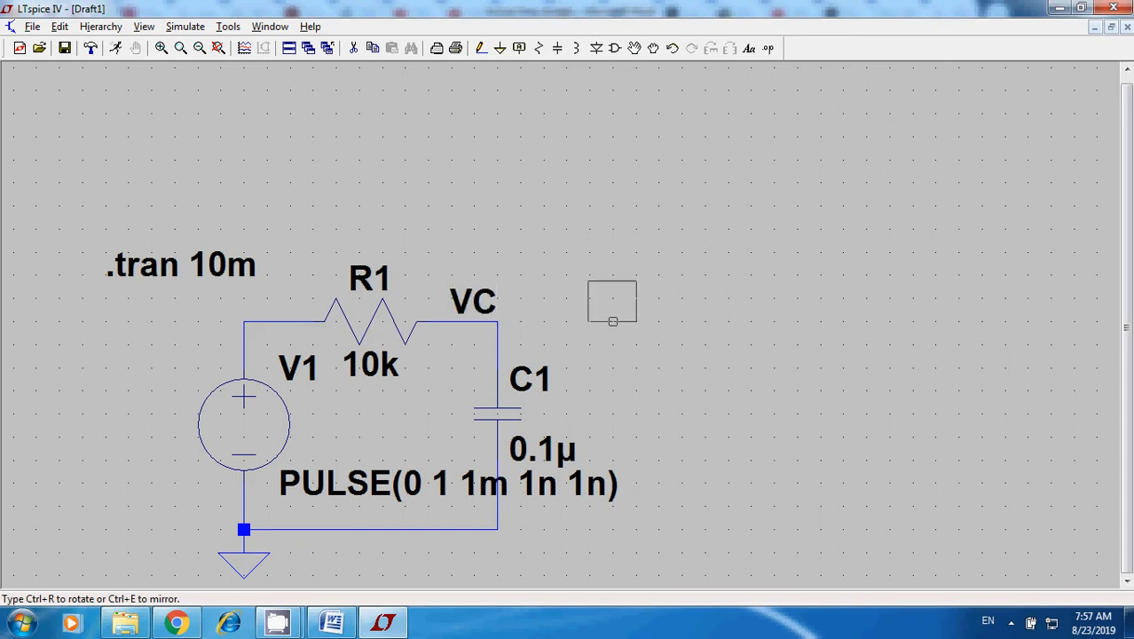
{"action": "right_click", "coordinate": [597, 316]}
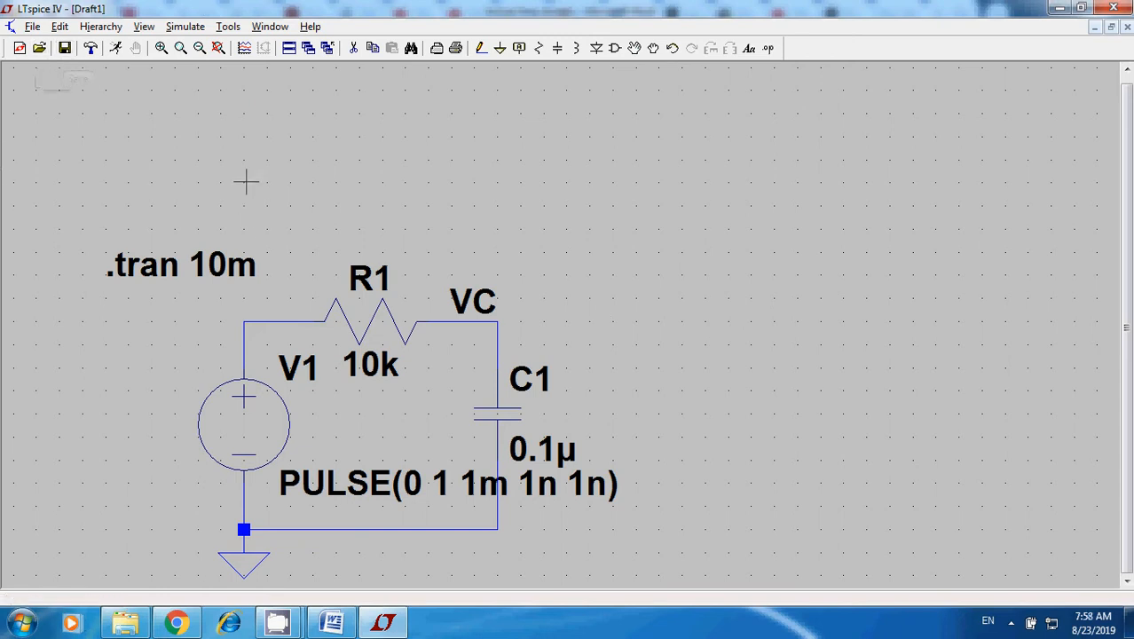
Run the transient simulation and plot the capacitor voltage V(vc) in a maximized waveform window.
{"action": "left_click", "coordinate": [112, 48]}
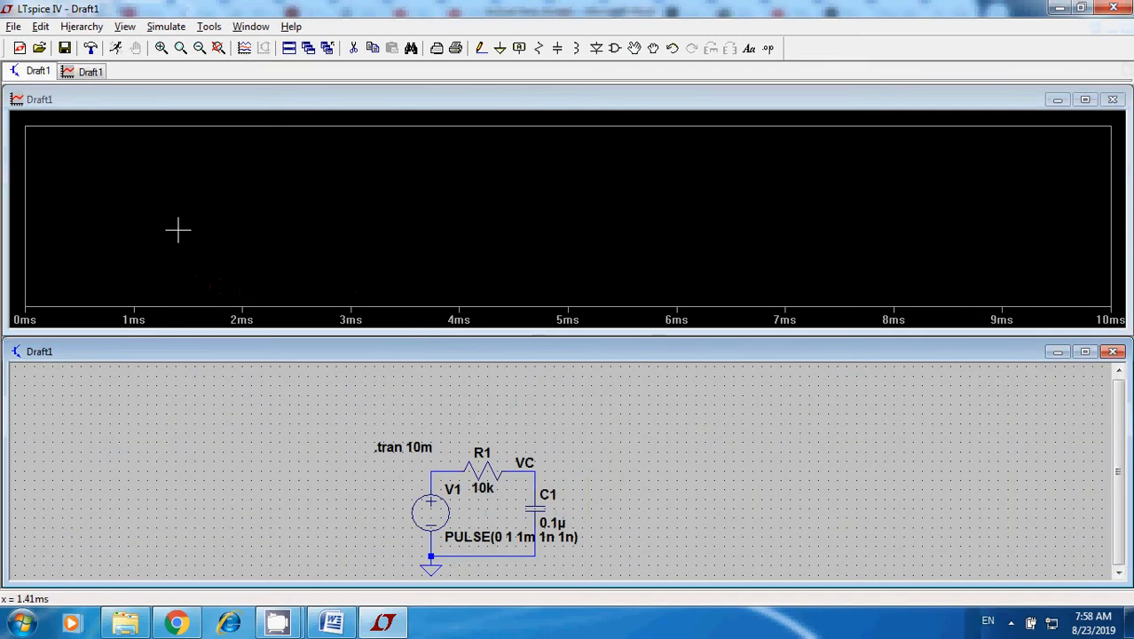
{"action": "left_click", "coordinate": [1084, 100]}
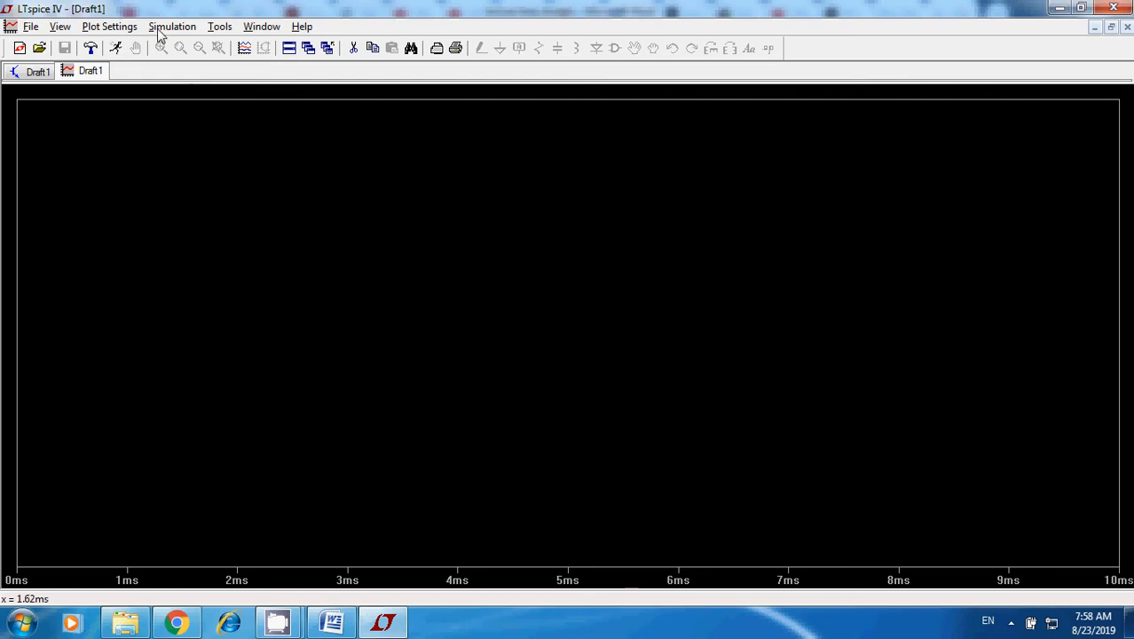
{"action": "left_click", "coordinate": [244, 51]}
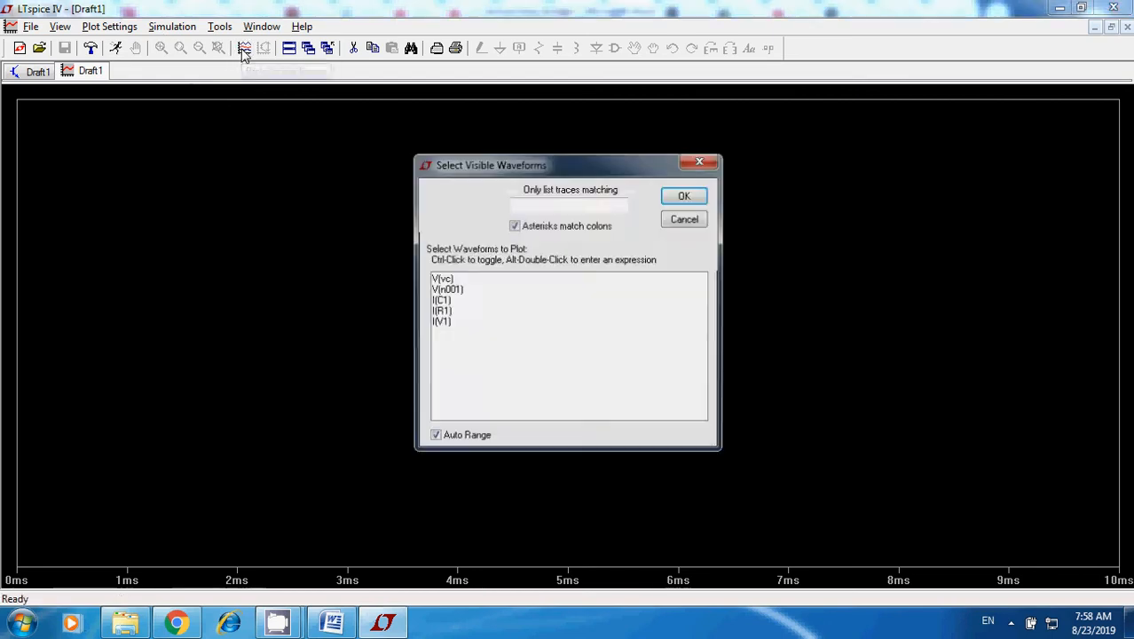
{"action": "left_click", "coordinate": [448, 281]}
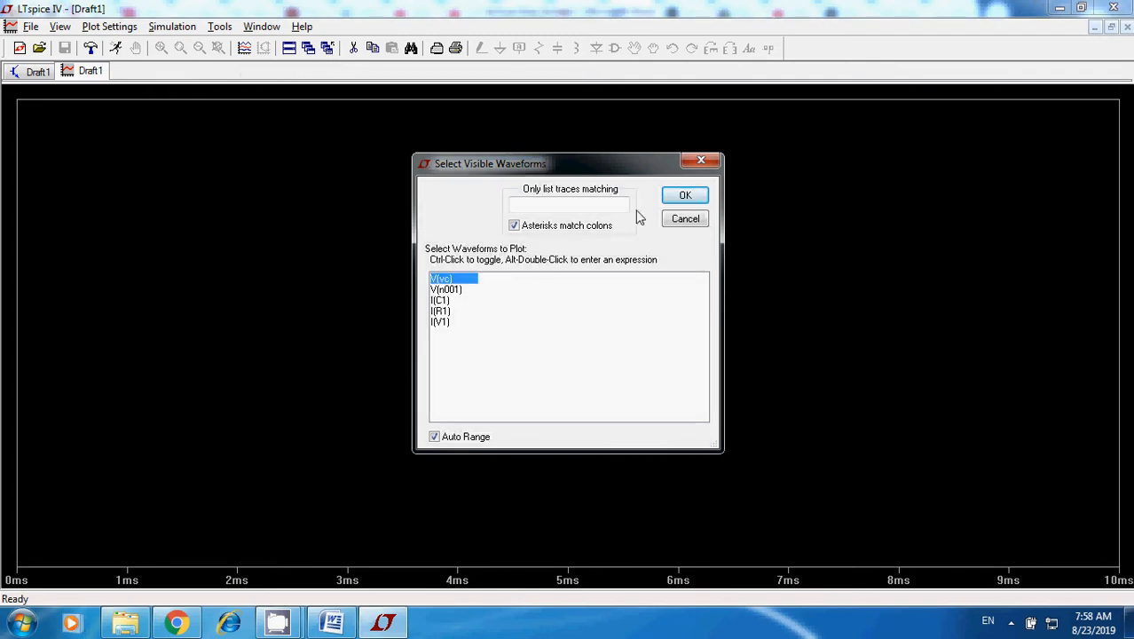
{"action": "left_click", "coordinate": [682, 197]}
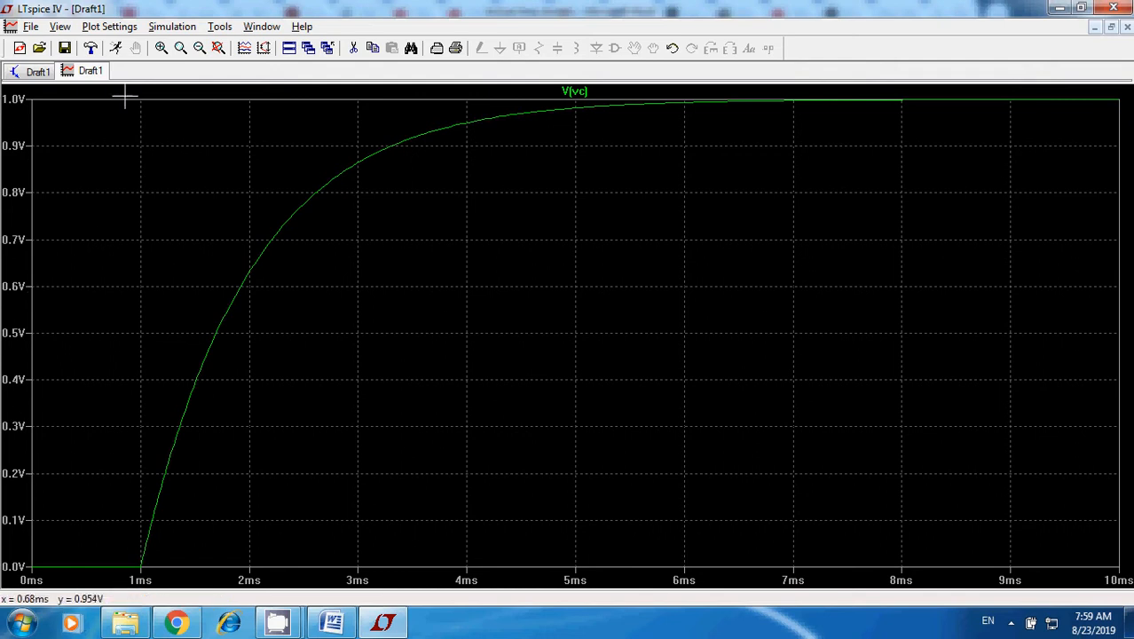
{"action": "left_click", "coordinate": [121, 30]}
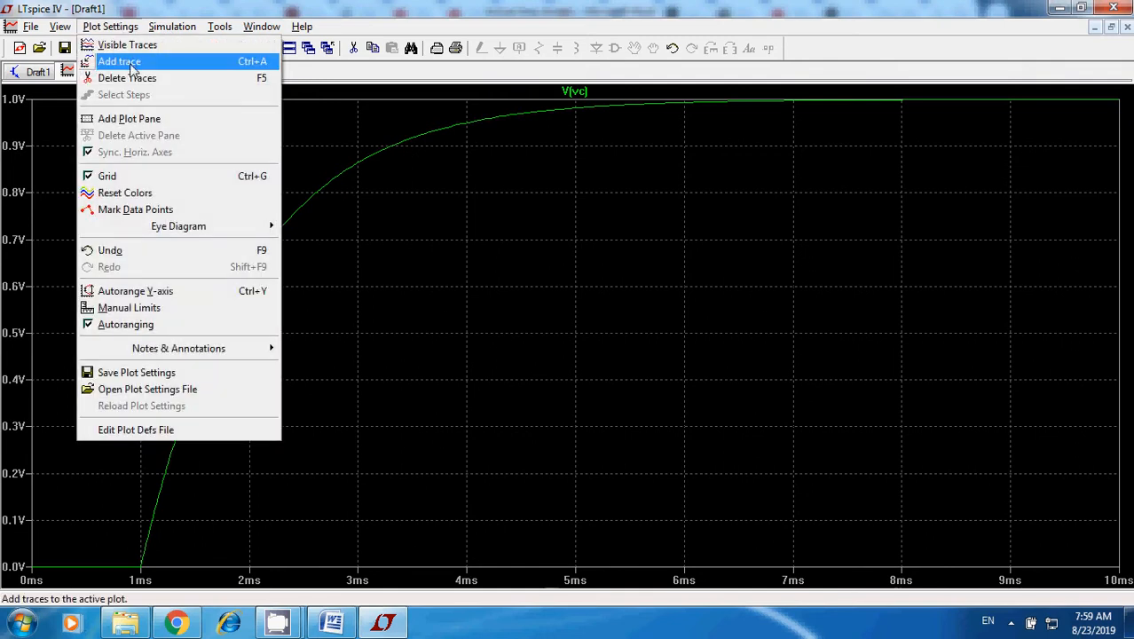
{"action": "left_click", "coordinate": [124, 62]}
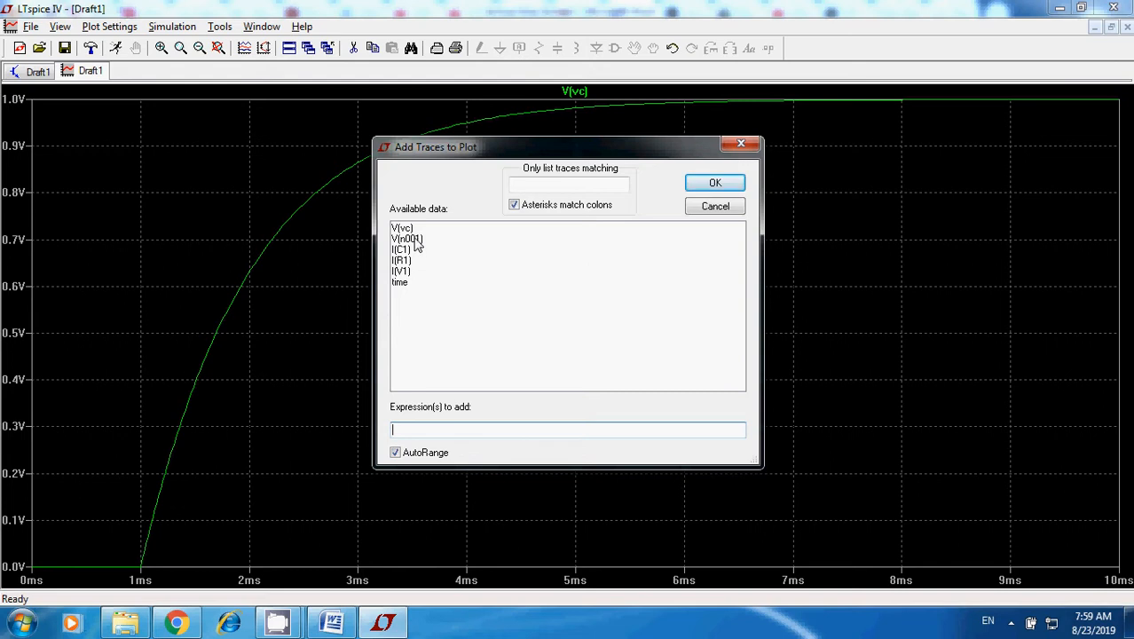
{"action": "left_click", "coordinate": [728, 208]}
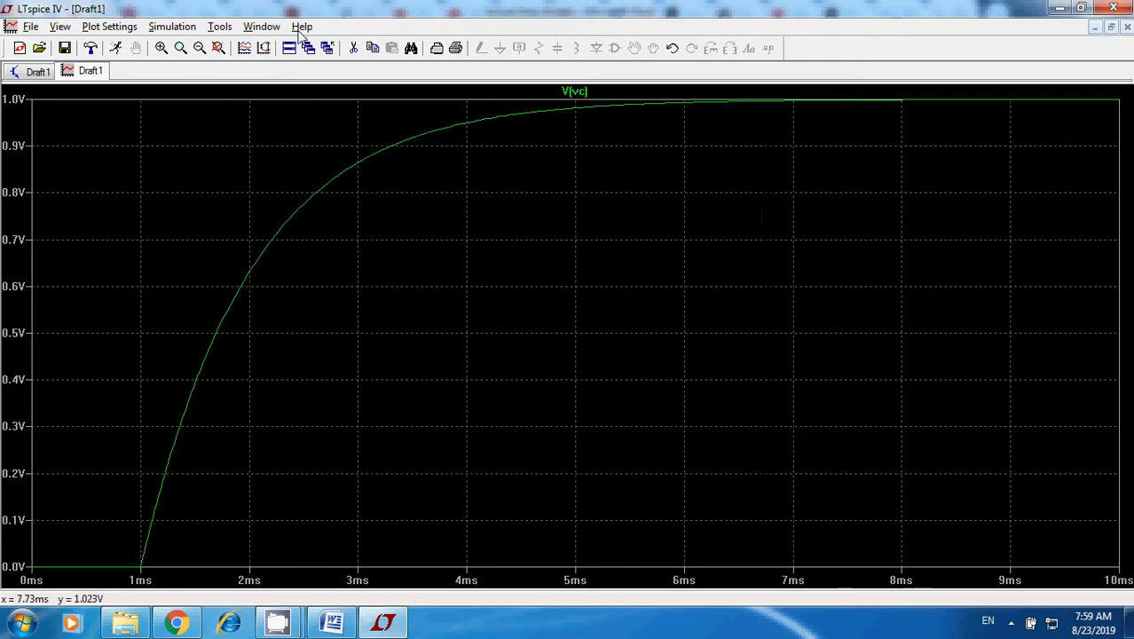
Check the source node in the schematic and add the source voltage V(n001) as a second trace on the waveform plot.
{"action": "left_click", "coordinate": [29, 72]}
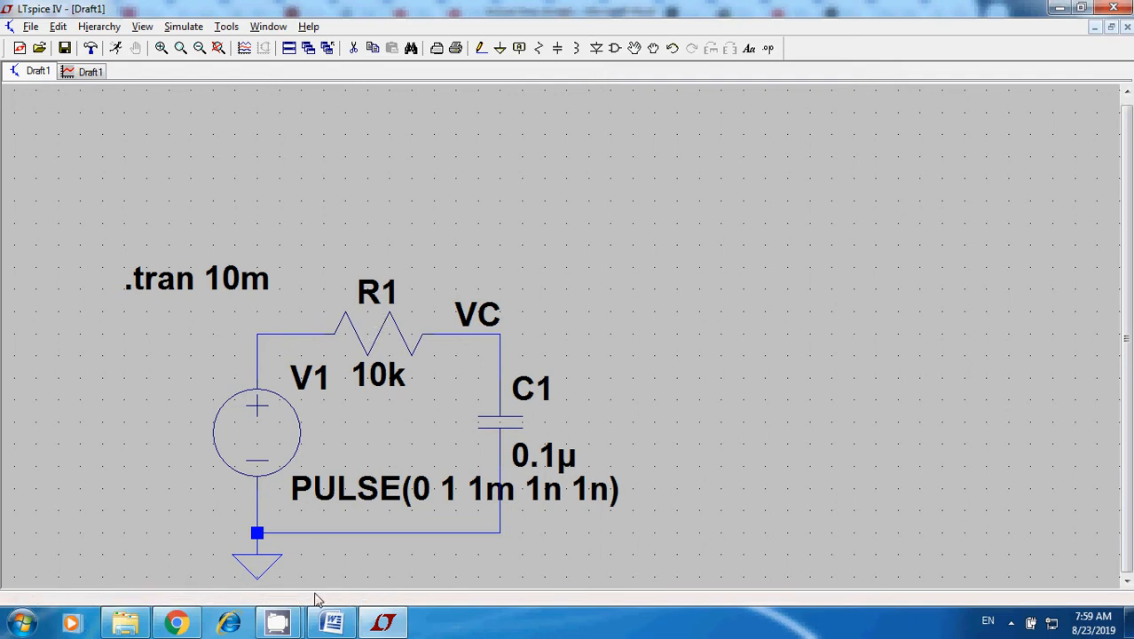
{"action": "left_click", "coordinate": [71, 76]}
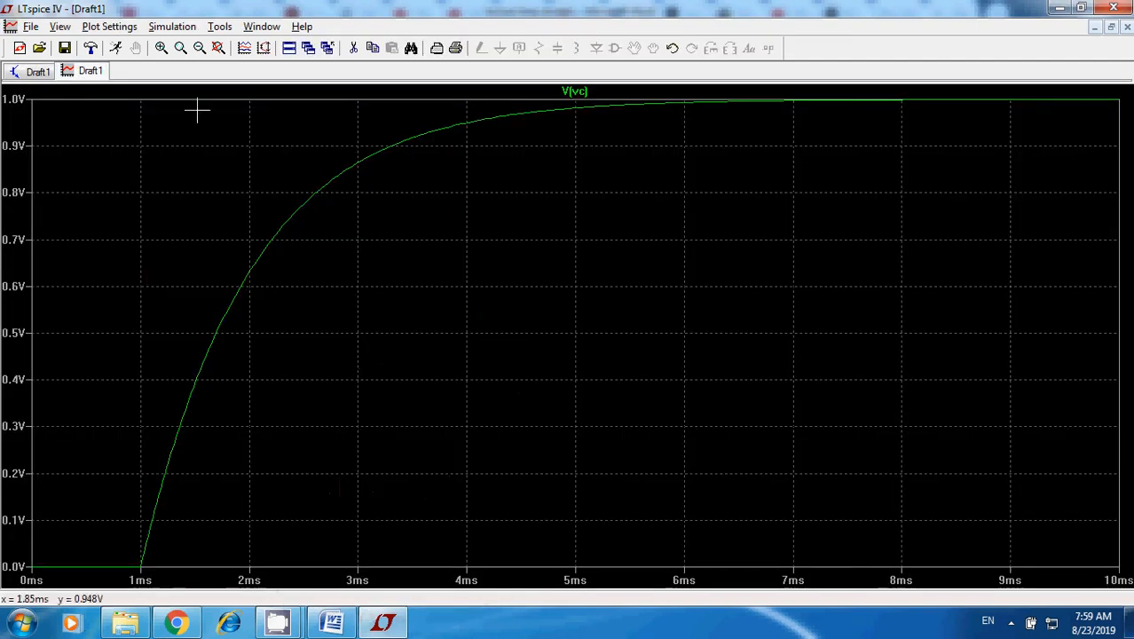
{"action": "left_click", "coordinate": [109, 26]}
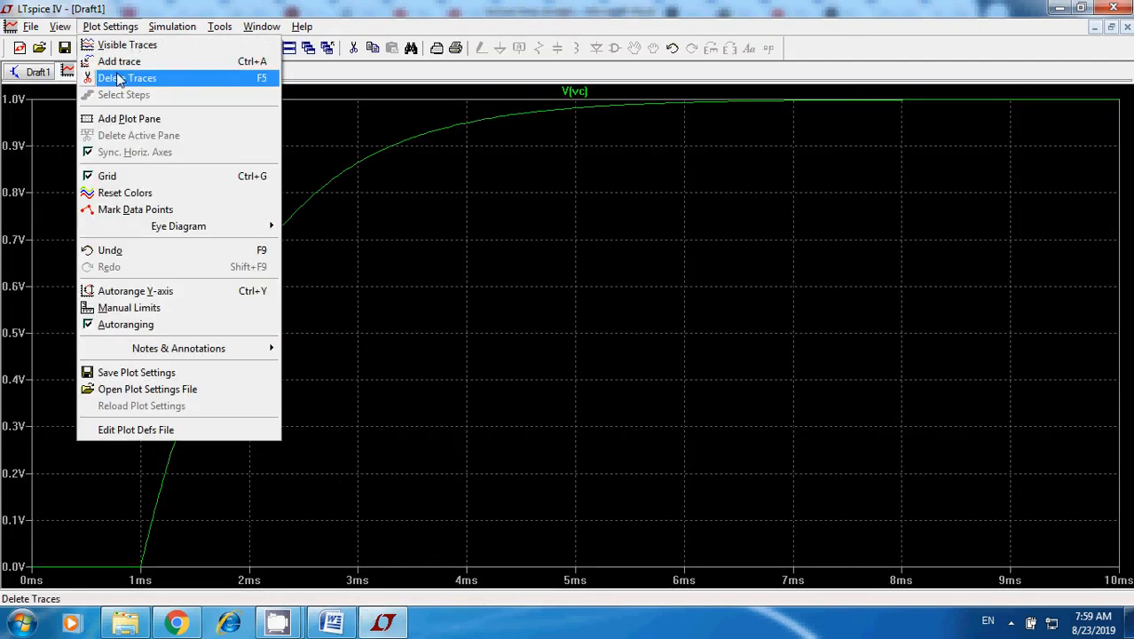
{"action": "left_click", "coordinate": [124, 61]}
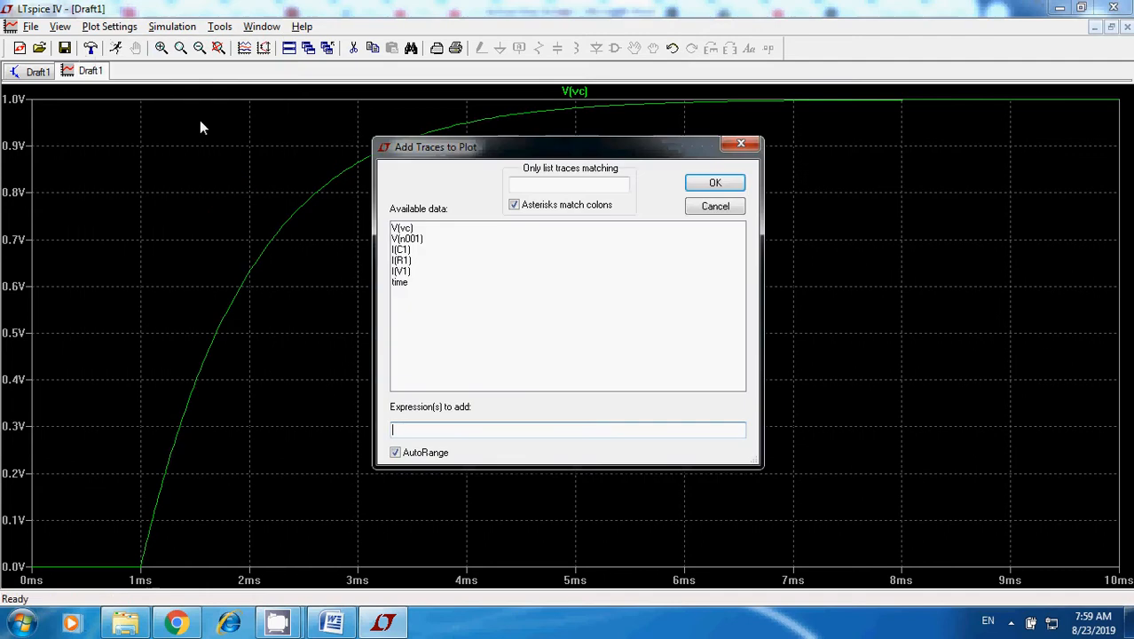
{"action": "left_click", "coordinate": [408, 240]}
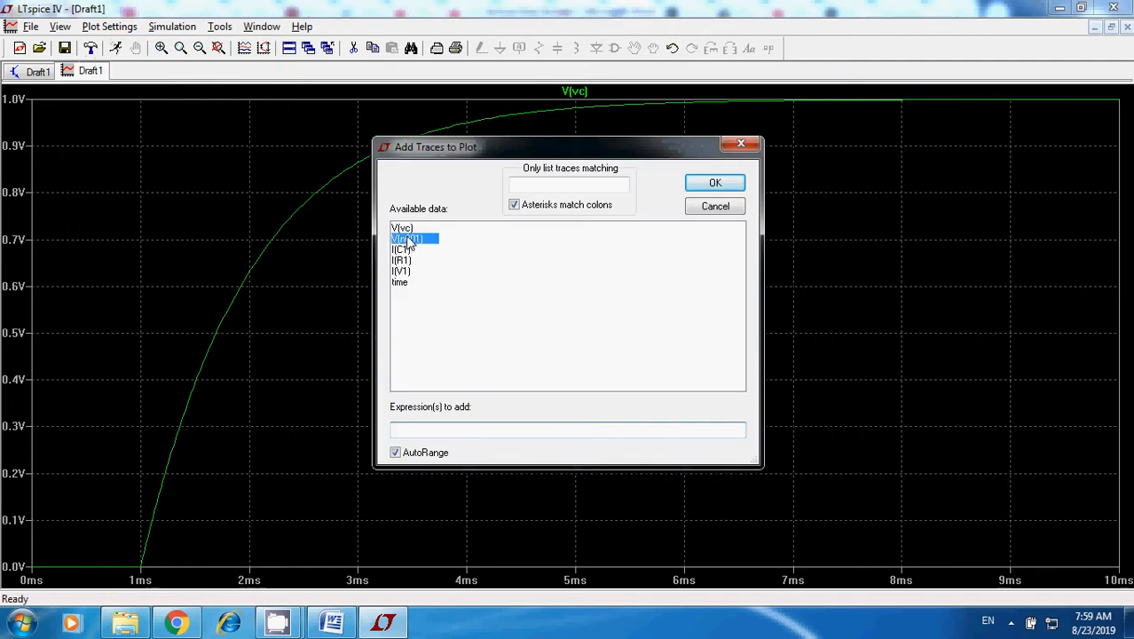
{"action": "left_click", "coordinate": [717, 184]}
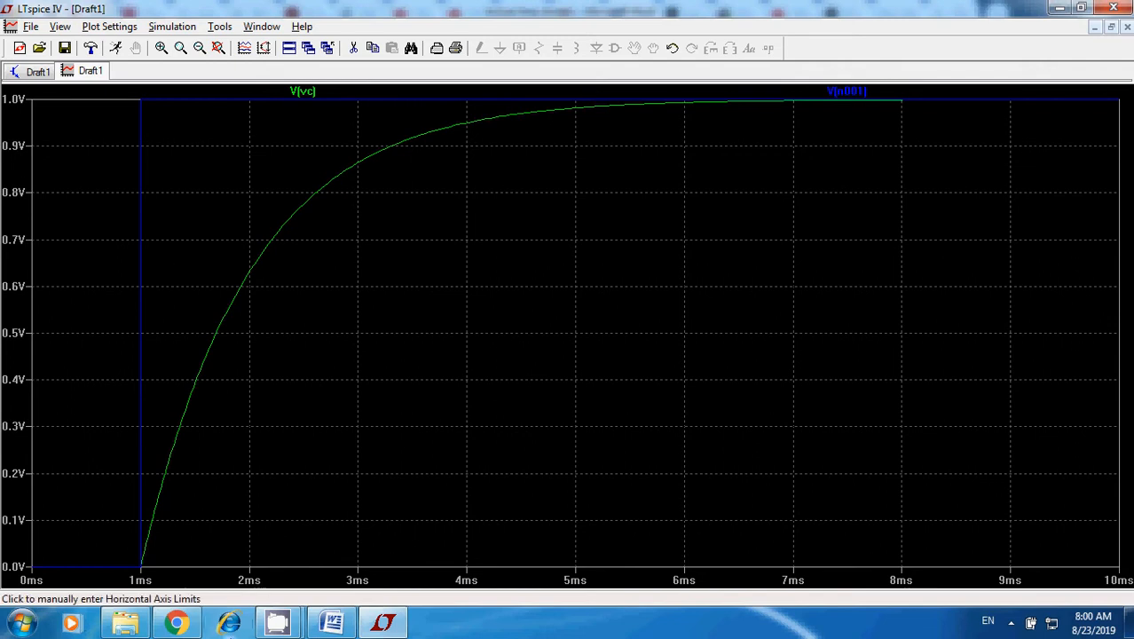
{"action": "left_click", "coordinate": [39, 75]}
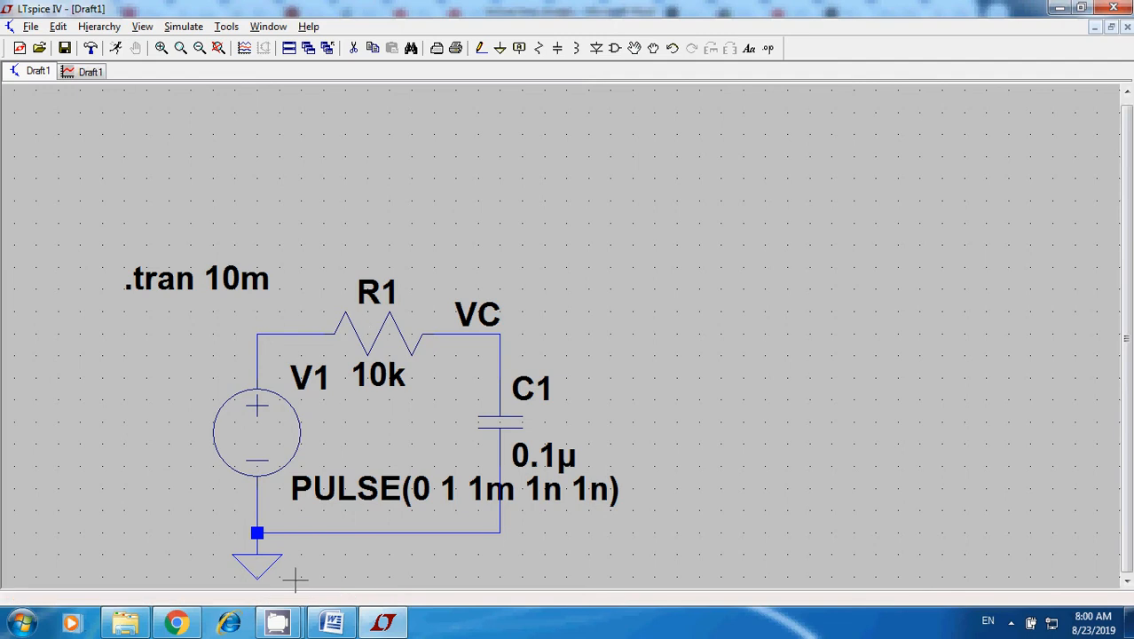
{"action": "mouse_move", "coordinate": [279, 625]}
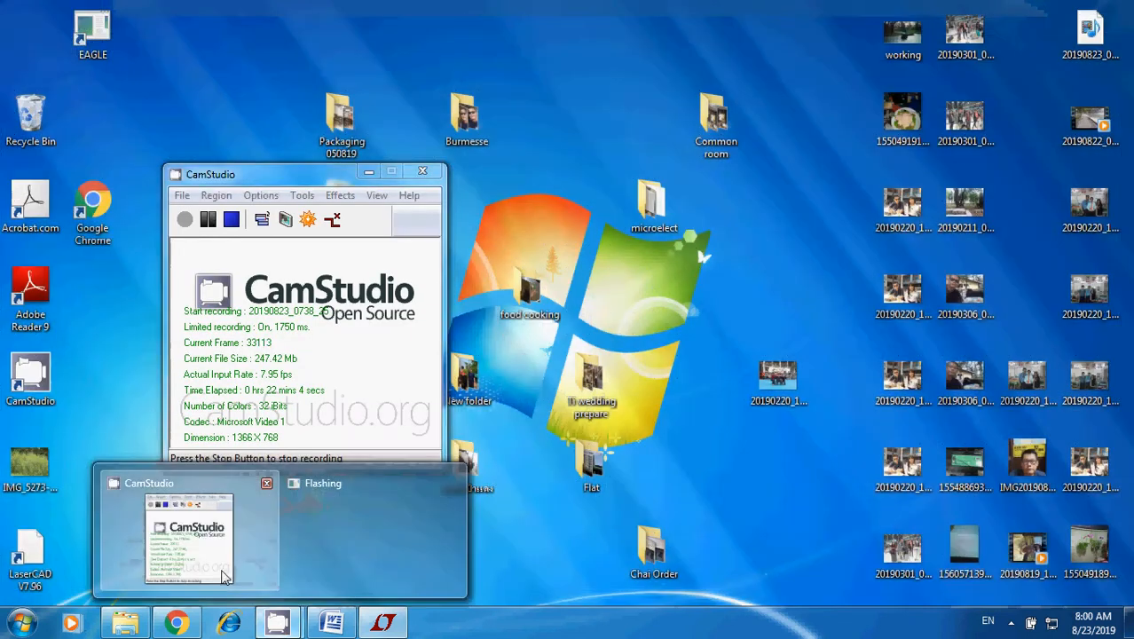
{"action": "left_click", "coordinate": [189, 539]}
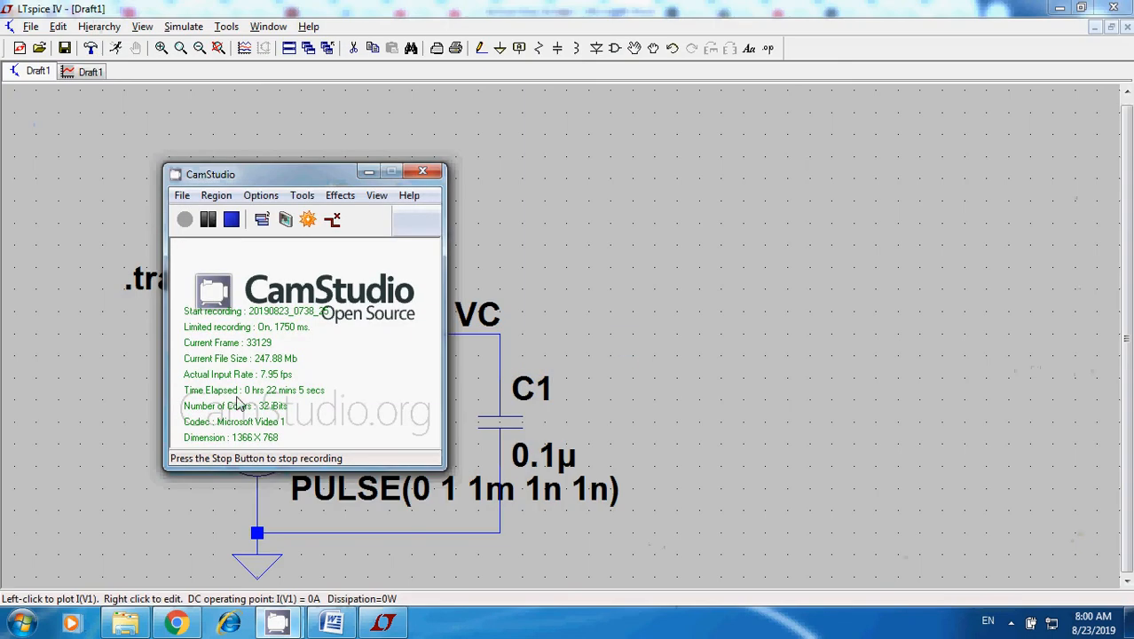
{"action": "left_click", "coordinate": [701, 217]}
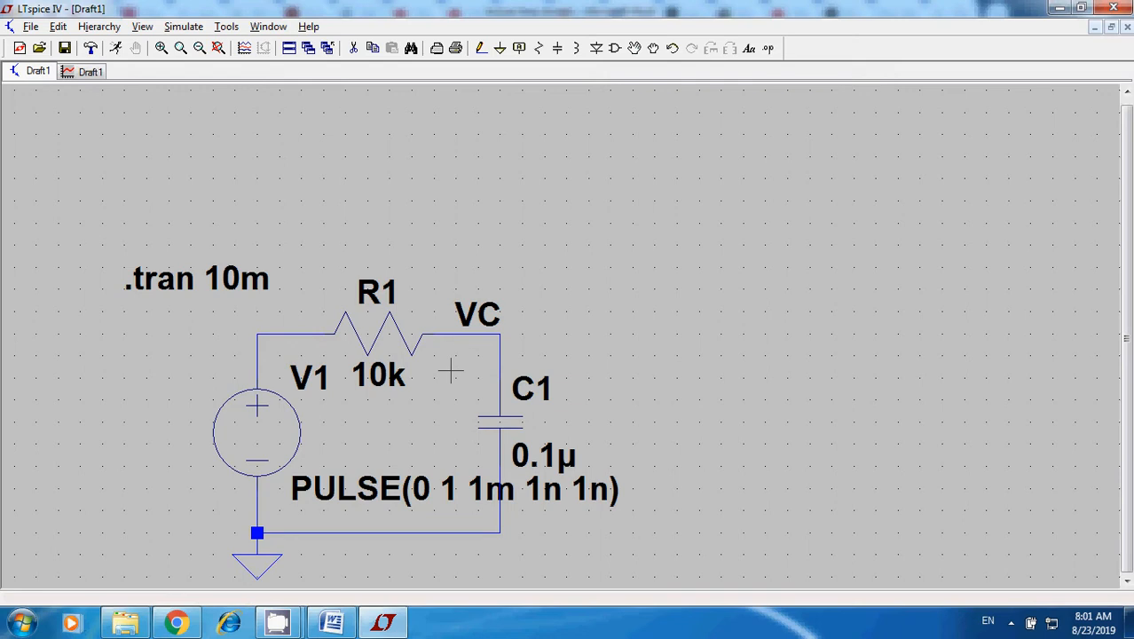
Delete the V(n001)-V(vc) trace from the waveform plot and add the capacitor voltage V(vc) in its place.
{"action": "left_click", "coordinate": [70, 76]}
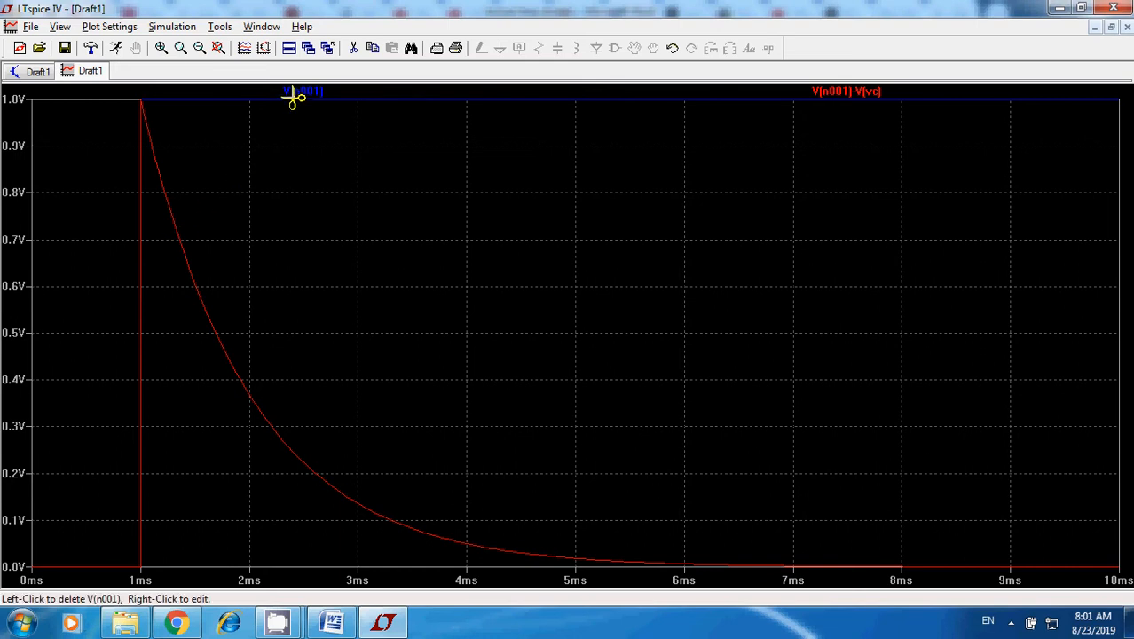
{"action": "left_click", "coordinate": [834, 91]}
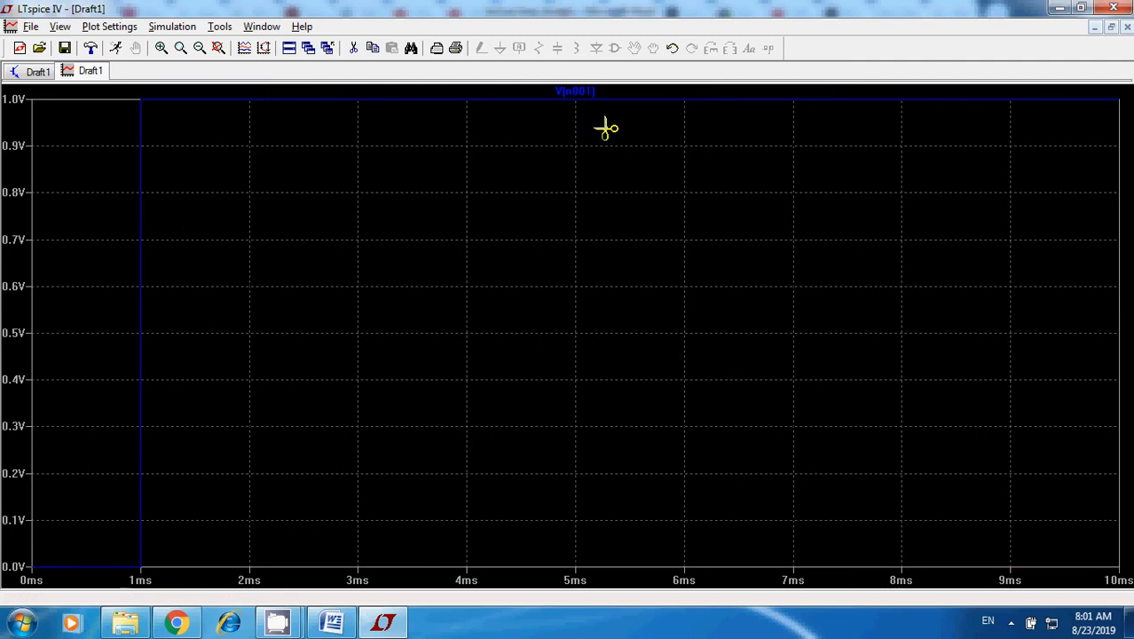
{"action": "left_click", "coordinate": [109, 27]}
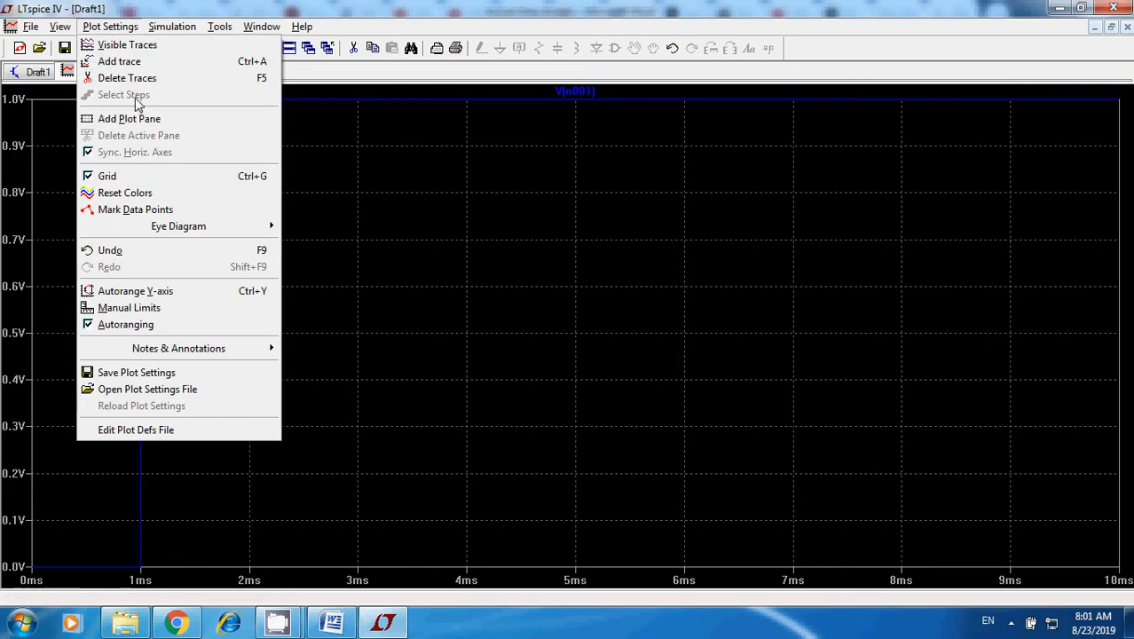
{"action": "left_click", "coordinate": [124, 62]}
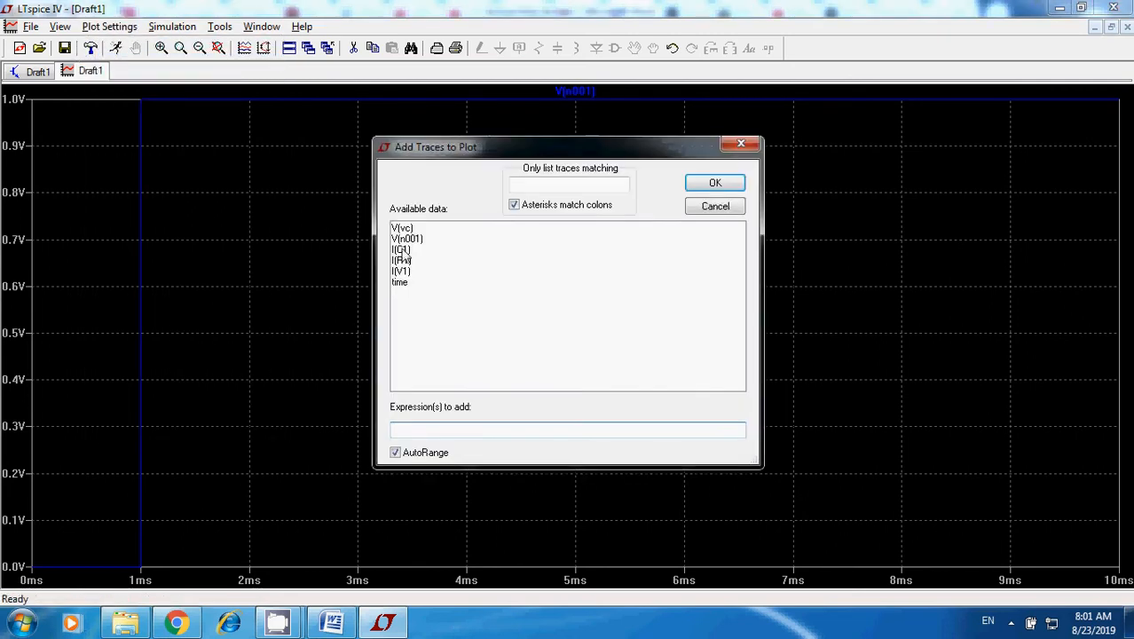
{"action": "left_click", "coordinate": [402, 228]}
{"action": "left_click", "coordinate": [715, 183]}
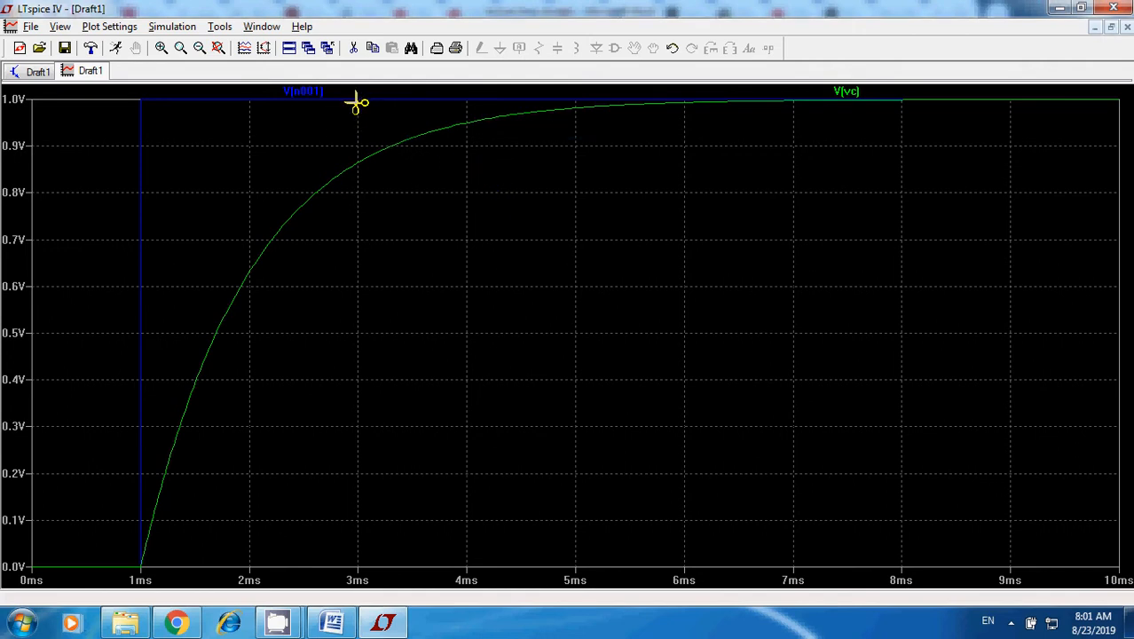
Try plotting the difference expression V(vc)-V(n001) alongside the other traces, and delete that trace from the plot.
{"action": "left_click", "coordinate": [107, 27]}
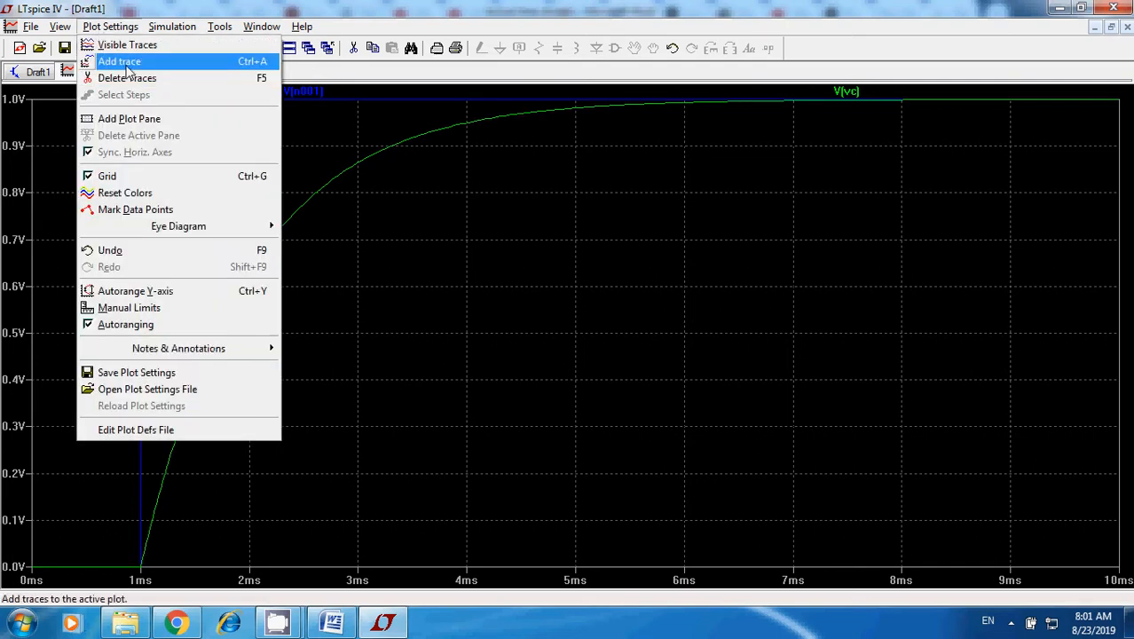
{"action": "left_click", "coordinate": [124, 62]}
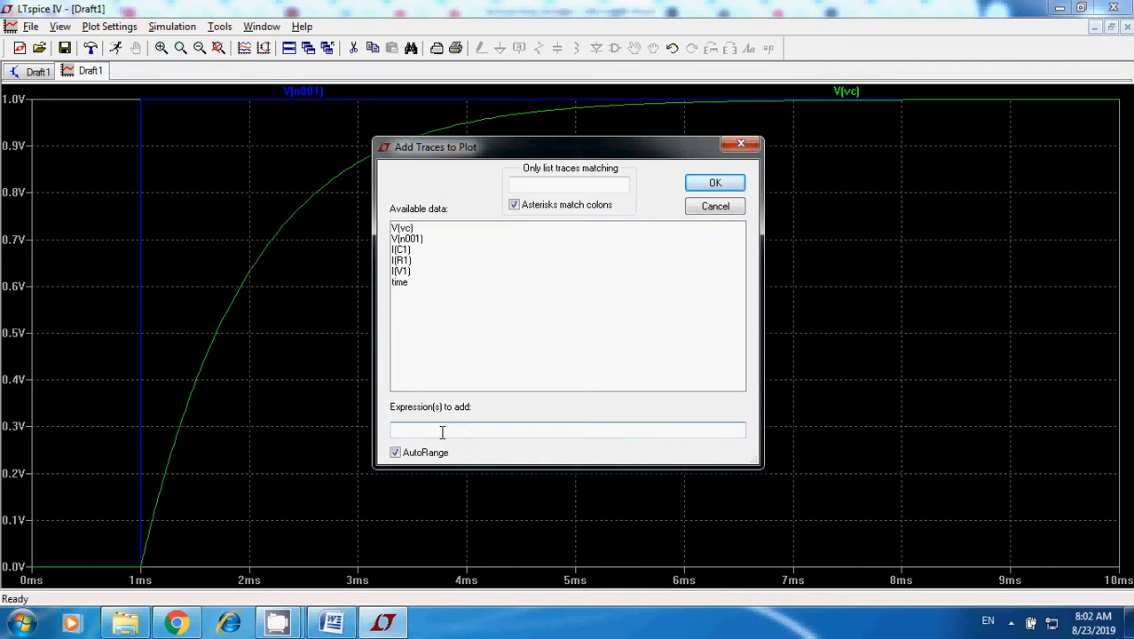
{"action": "left_click", "coordinate": [402, 228]}
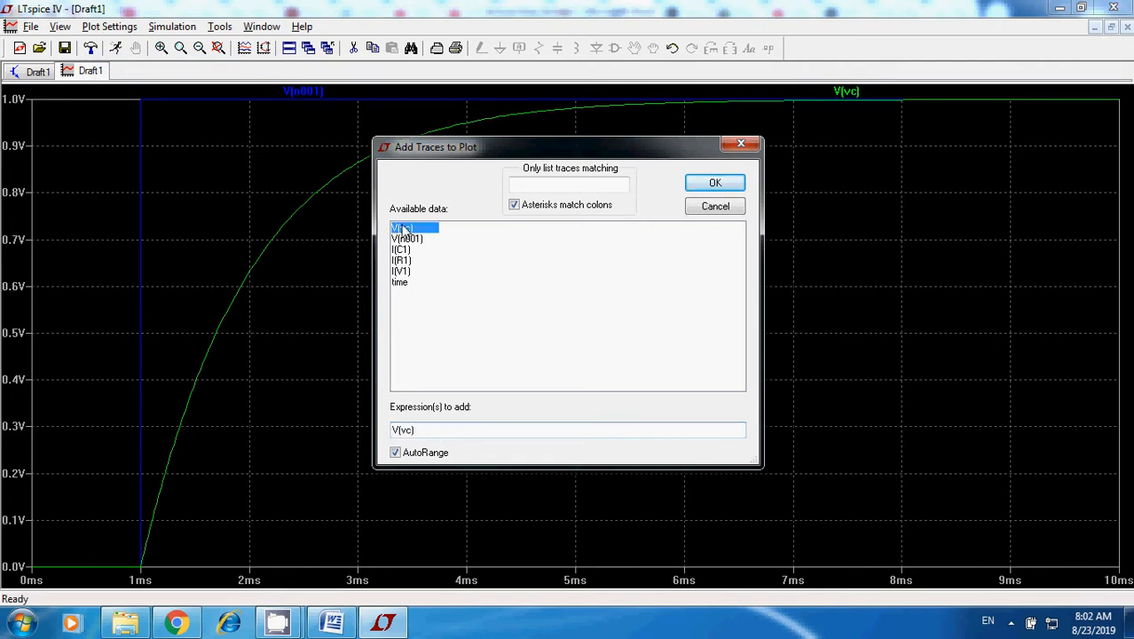
{"action": "left_click", "coordinate": [531, 431]}
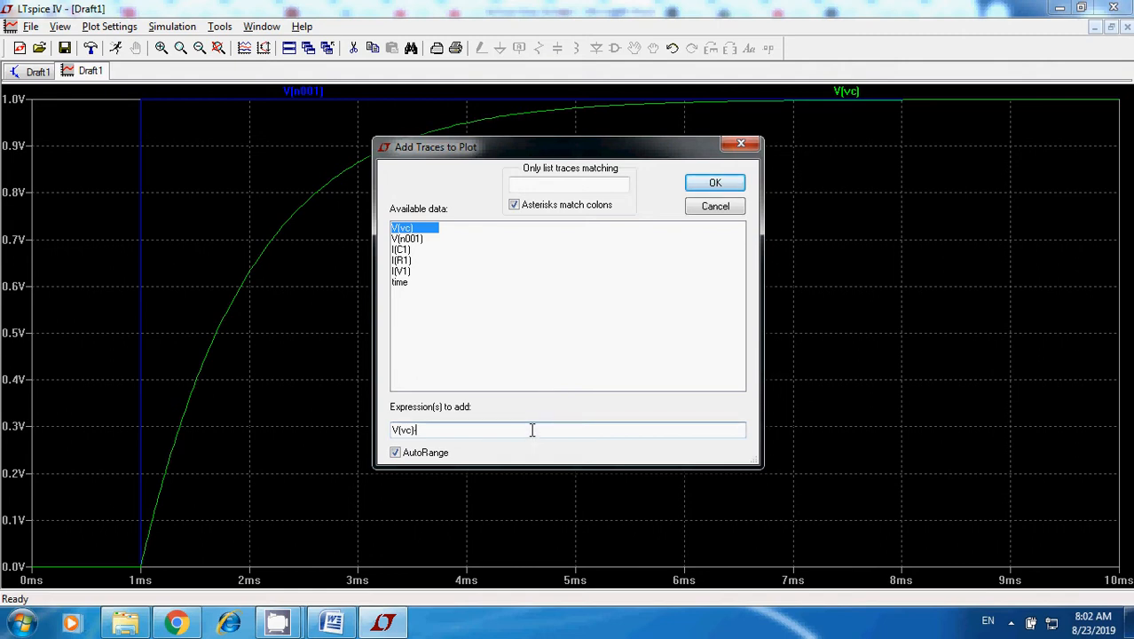
{"action": "left_click", "coordinate": [408, 239]}
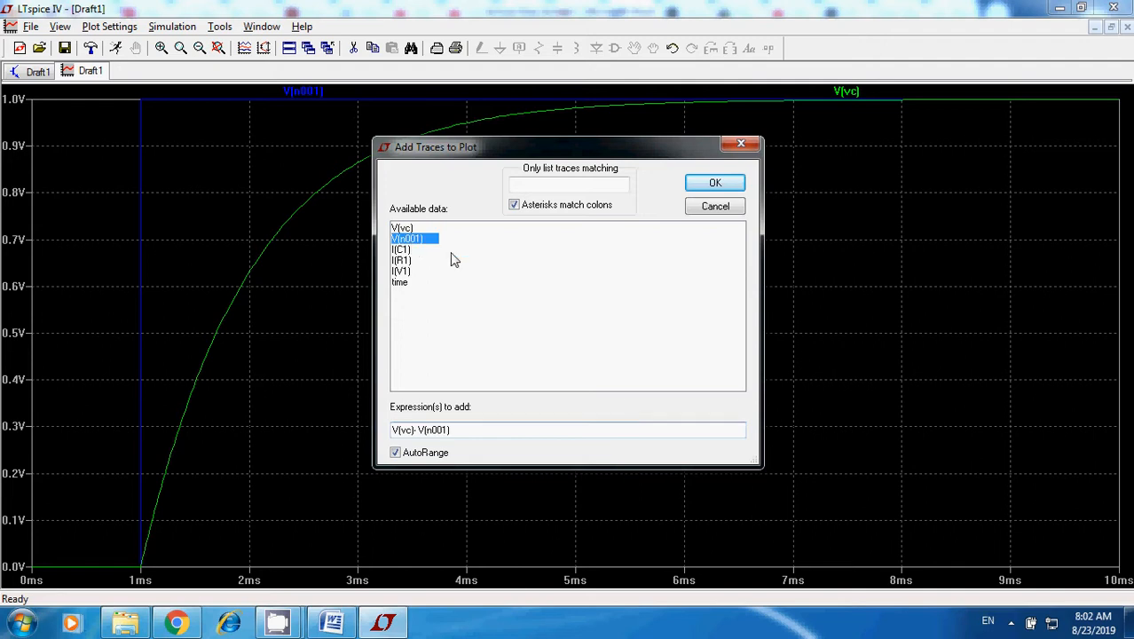
{"action": "left_click", "coordinate": [720, 185]}
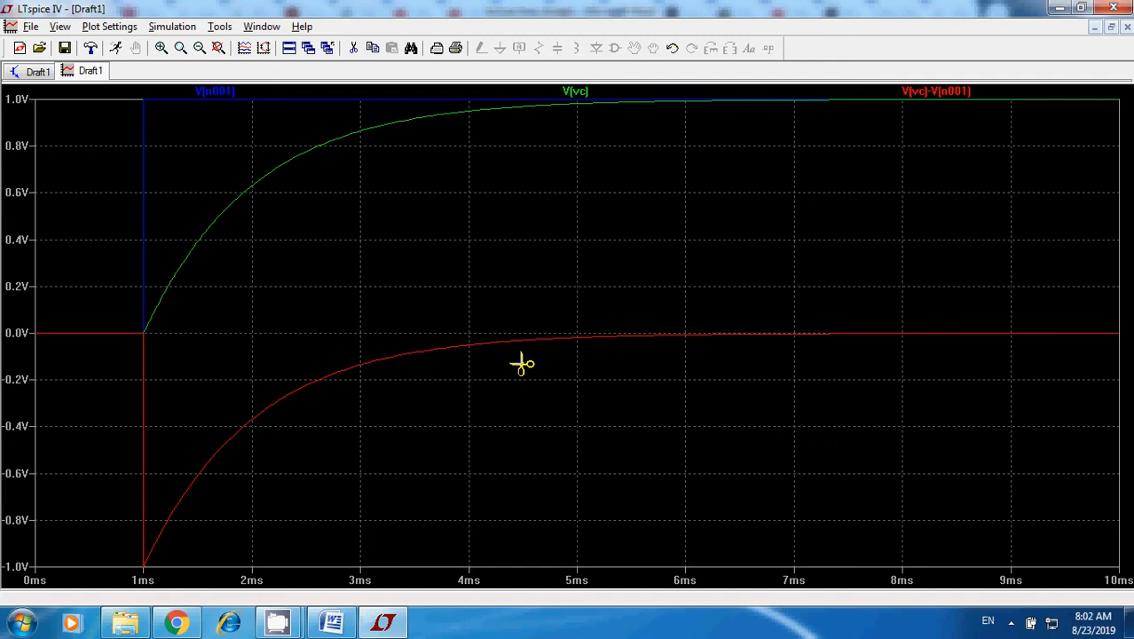
{"action": "left_click", "coordinate": [938, 94]}
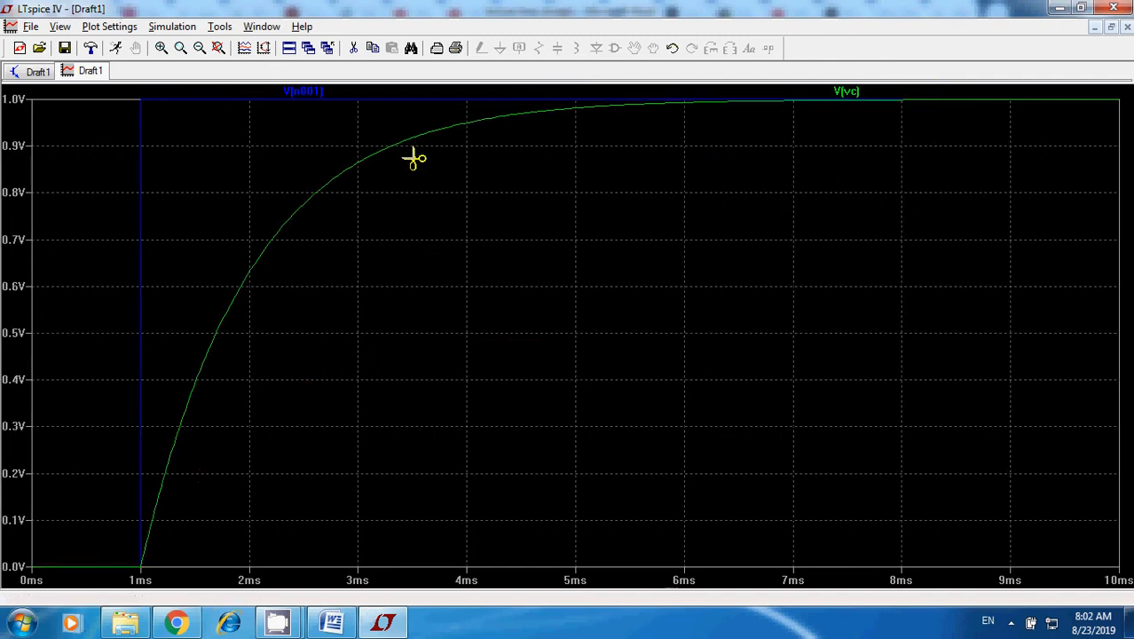
Add the resistor voltage to the waveform plot as a trace of the expression V(n001)-V(vc).
{"action": "left_click", "coordinate": [99, 27]}
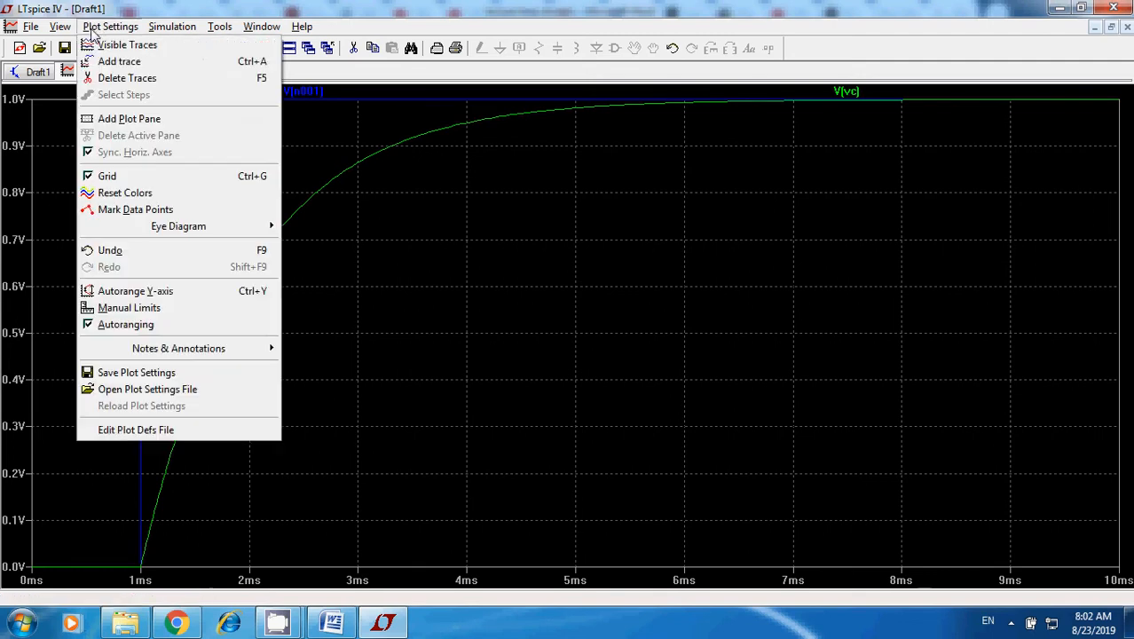
{"action": "left_click", "coordinate": [111, 61]}
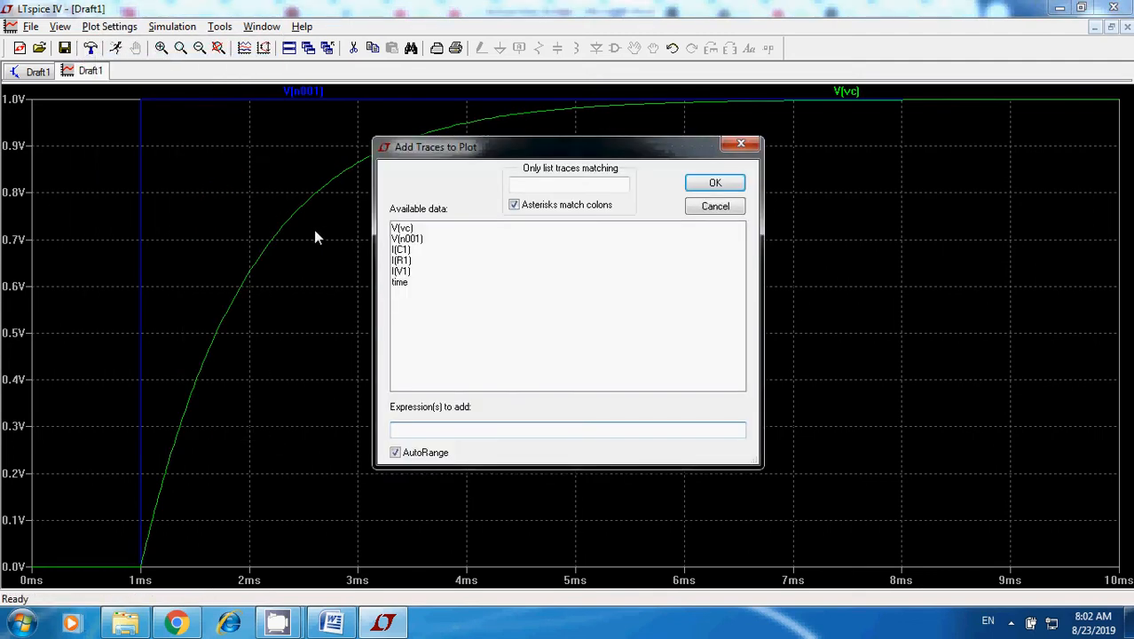
{"action": "left_click", "coordinate": [406, 238]}
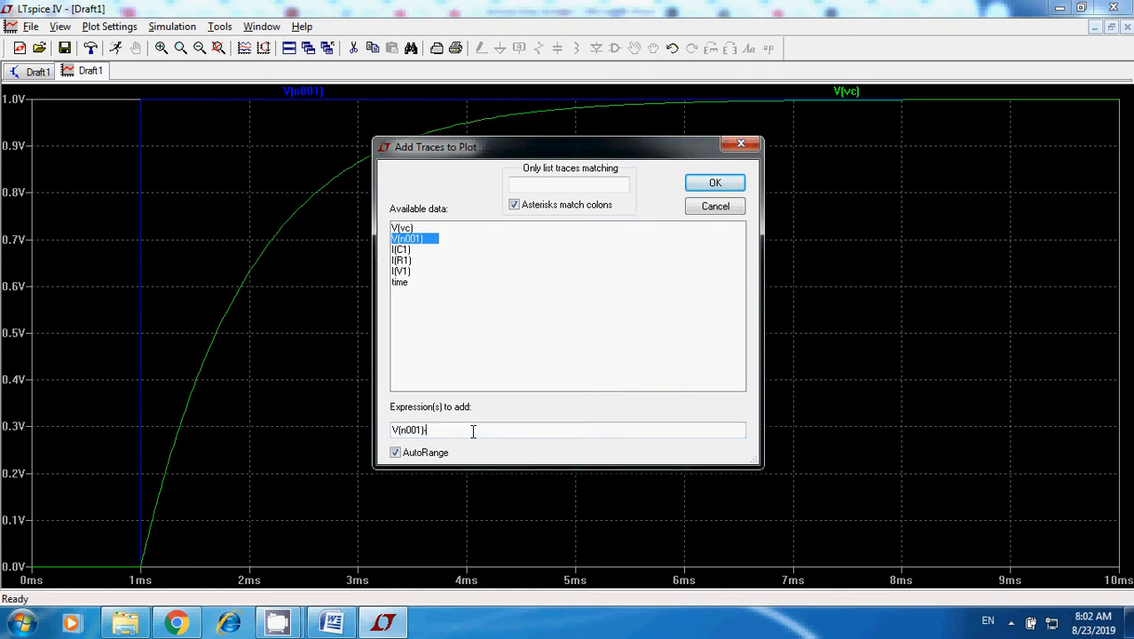
{"action": "type", "text": "-"}
{"action": "left_click", "coordinate": [403, 229]}
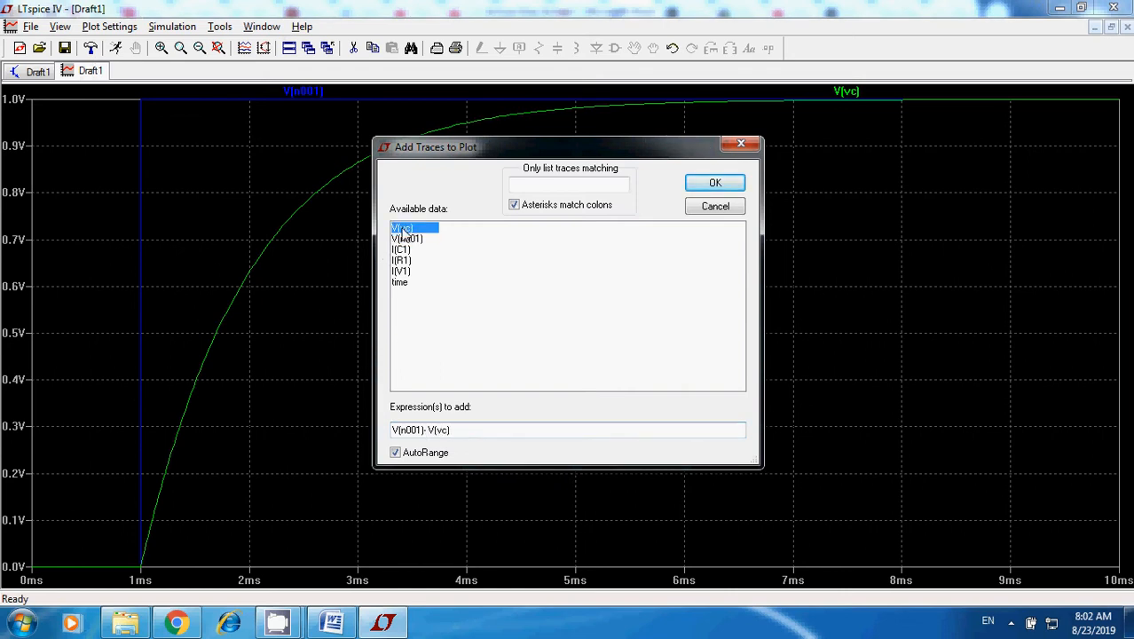
{"action": "left_click", "coordinate": [719, 183]}
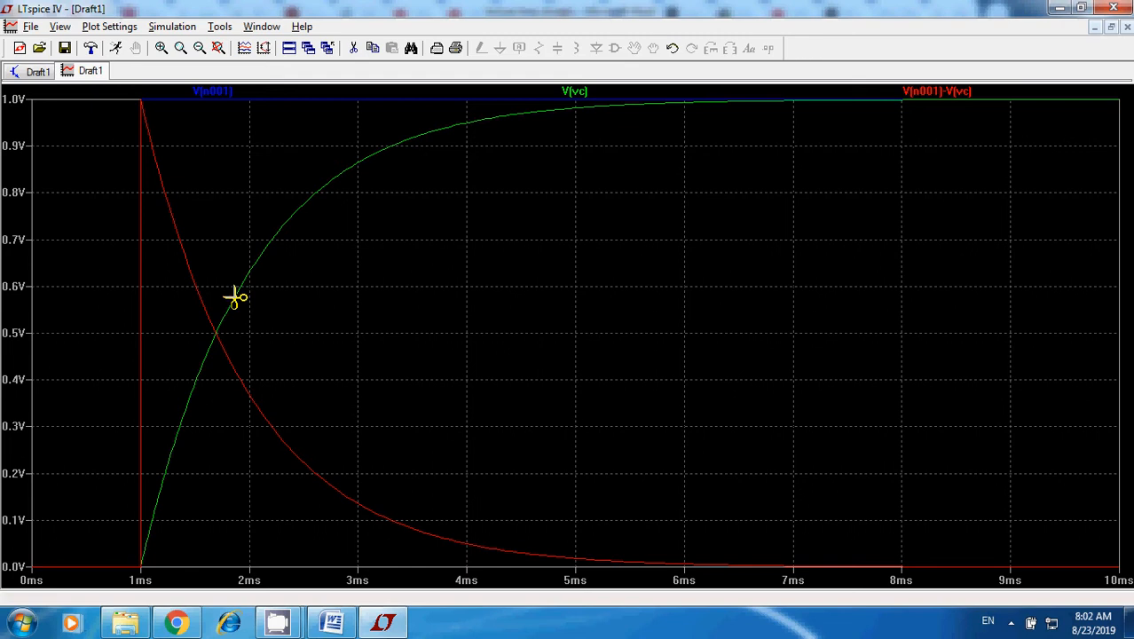
Arrange the LTspice plot window side by side with the Word document "lecture time domain" so curves and equations can be compared.
{"action": "left_click", "coordinate": [1079, 8]}
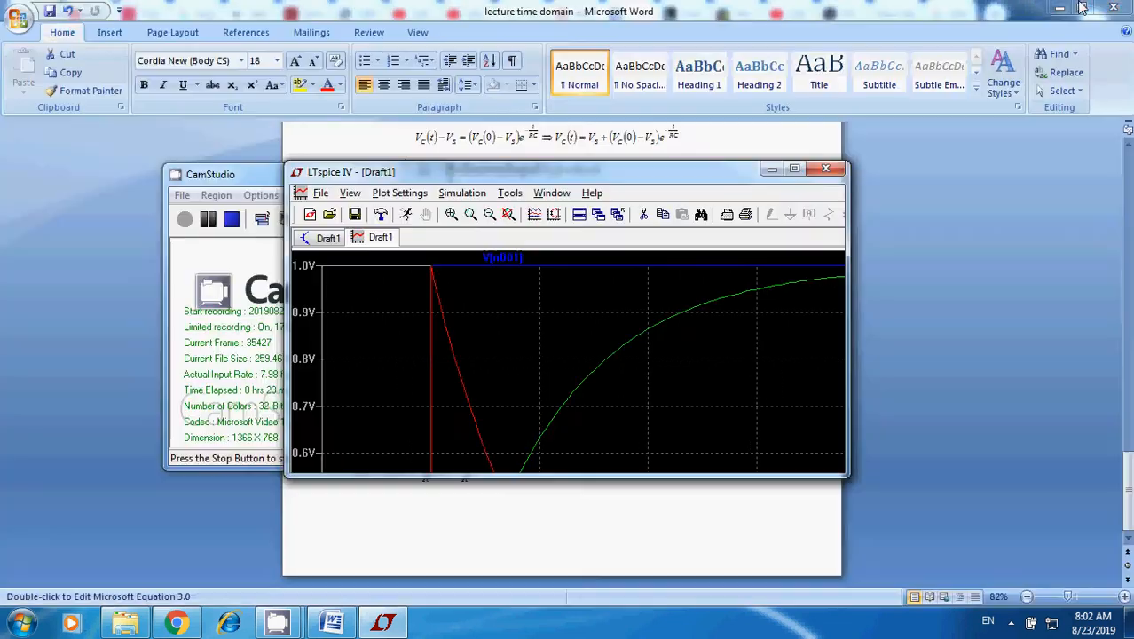
{"action": "left_click_drag", "start_coordinate": [644, 182], "coordinate": [352, 18]}
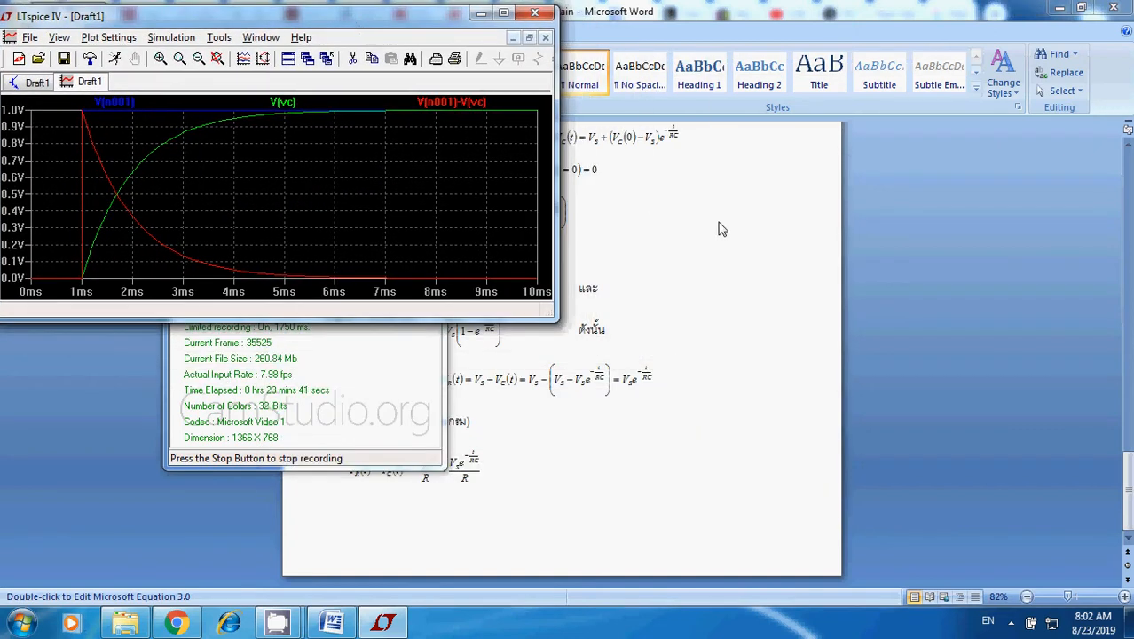
{"action": "left_click", "coordinate": [723, 229]}
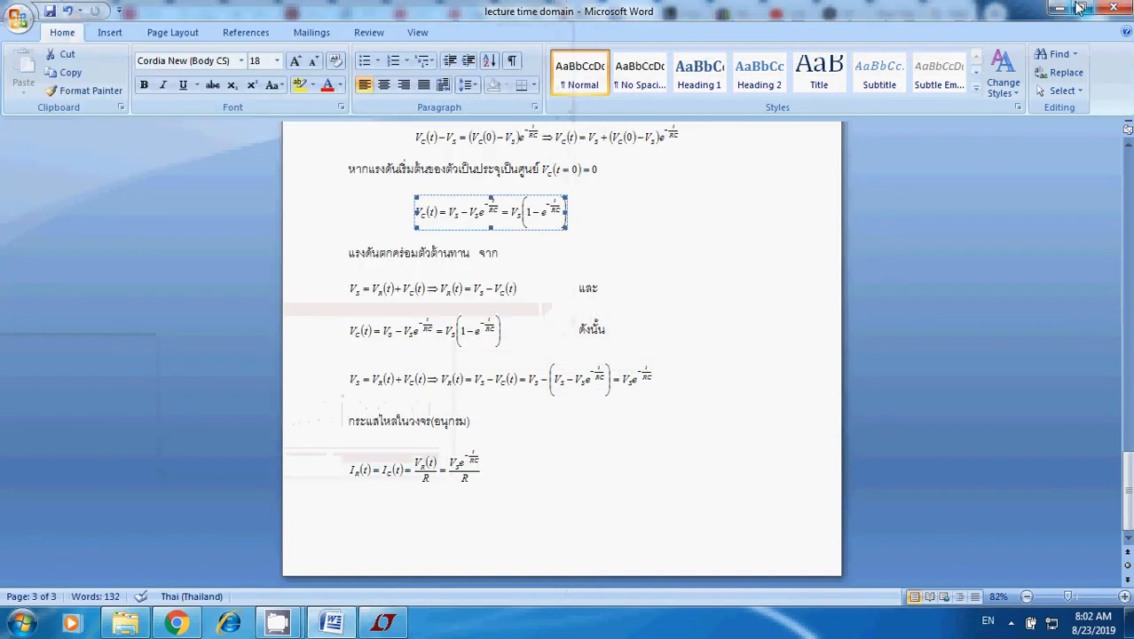
{"action": "left_click", "coordinate": [1080, 8]}
{"action": "left_click", "coordinate": [821, 336]}
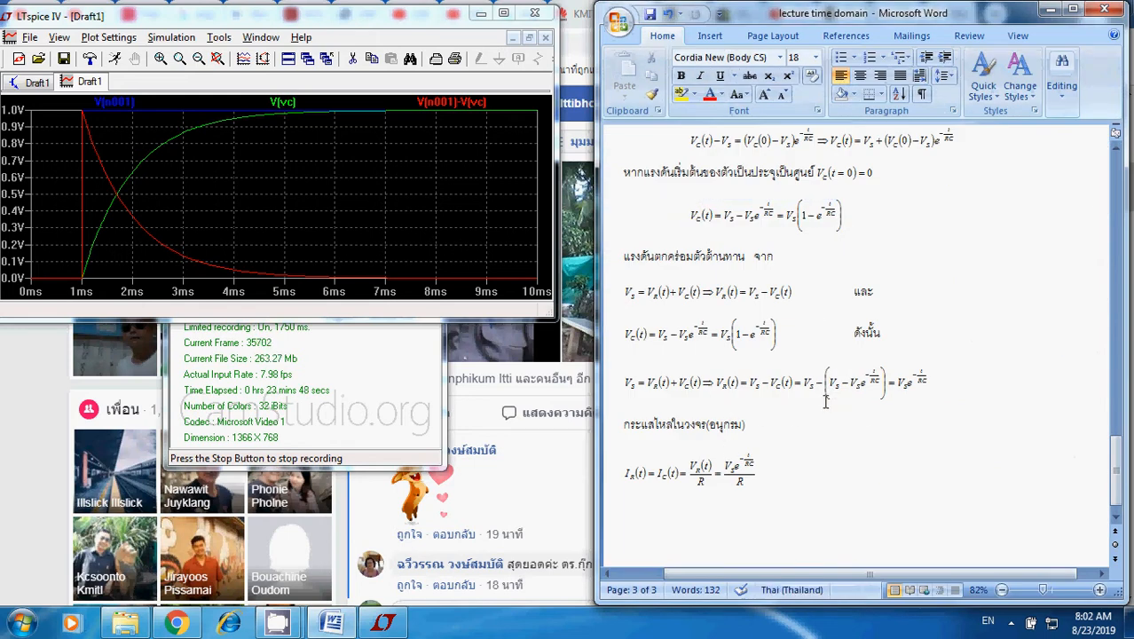
Compare the resistor voltage equation in the lecture document with the plotted traces, and return the LTspice waveform window to full size.
{"action": "left_click", "coordinate": [772, 391]}
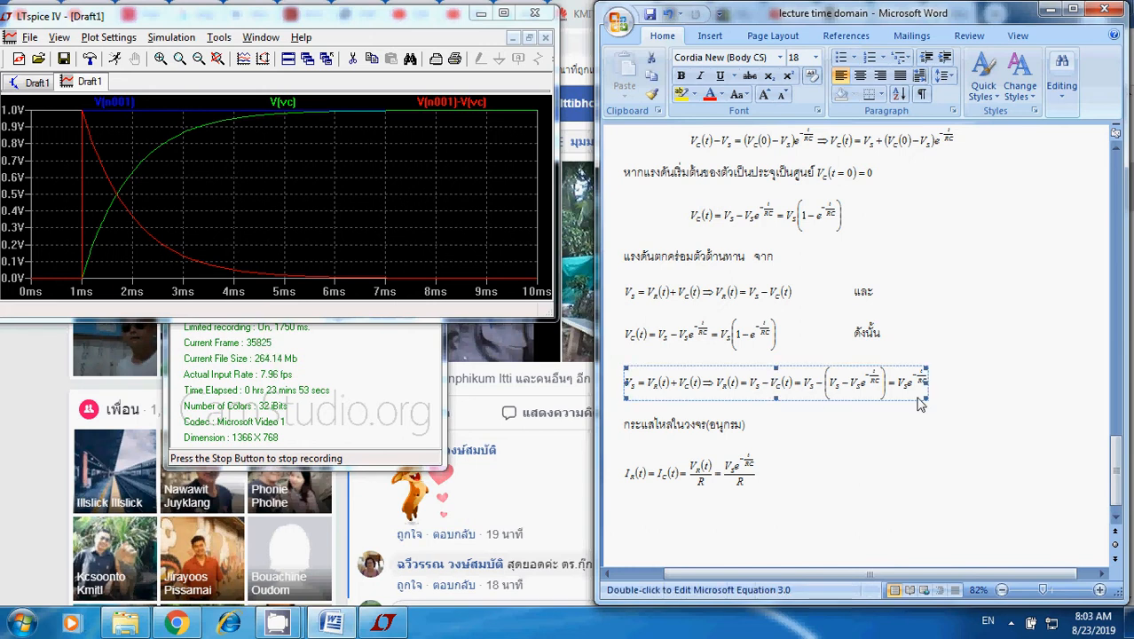
{"action": "left_click", "coordinate": [992, 378]}
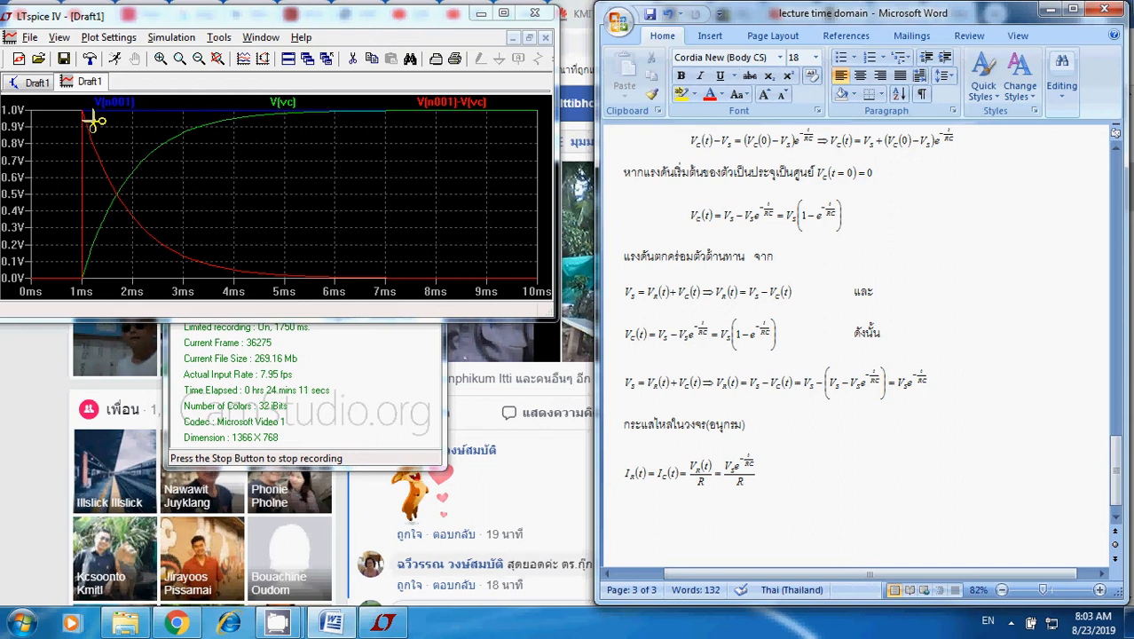
{"action": "key", "text": "Escape"}
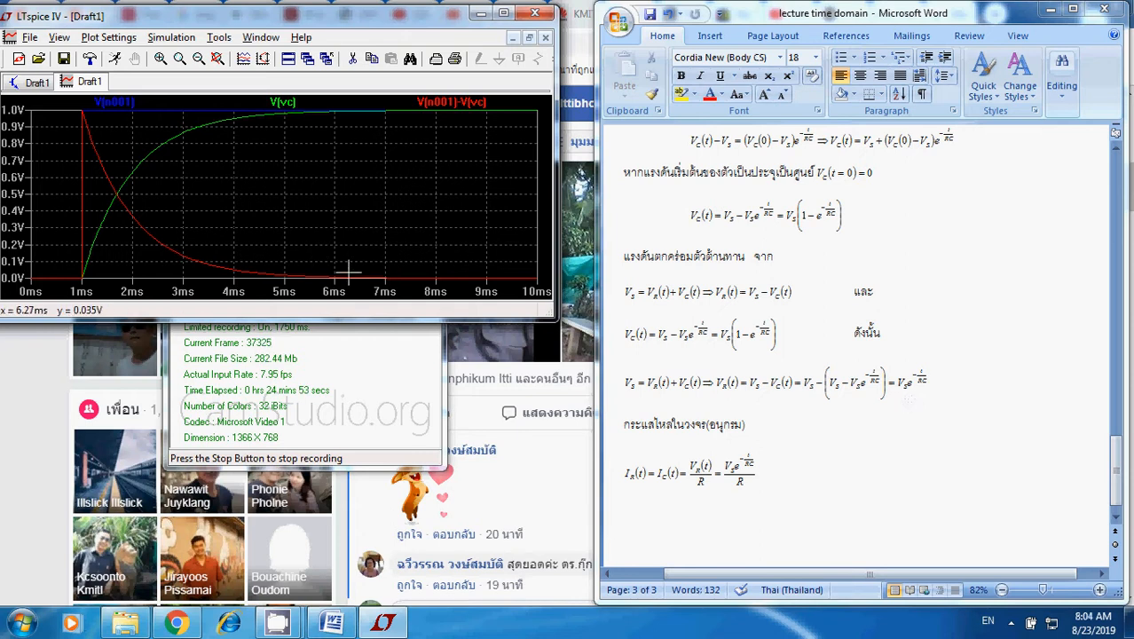
{"action": "left_click", "coordinate": [504, 14]}
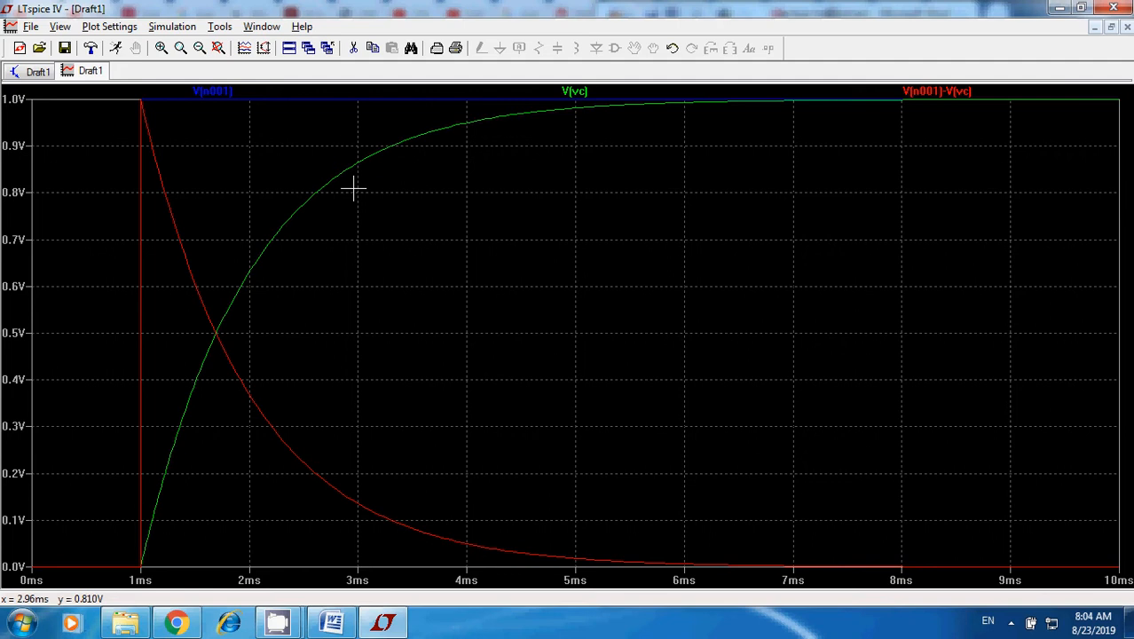
Open a blank workbook in Microsoft Excel 2007, discard the recovered files, and zoom the sheet to 178%.
{"action": "left_click", "coordinate": [24, 625]}
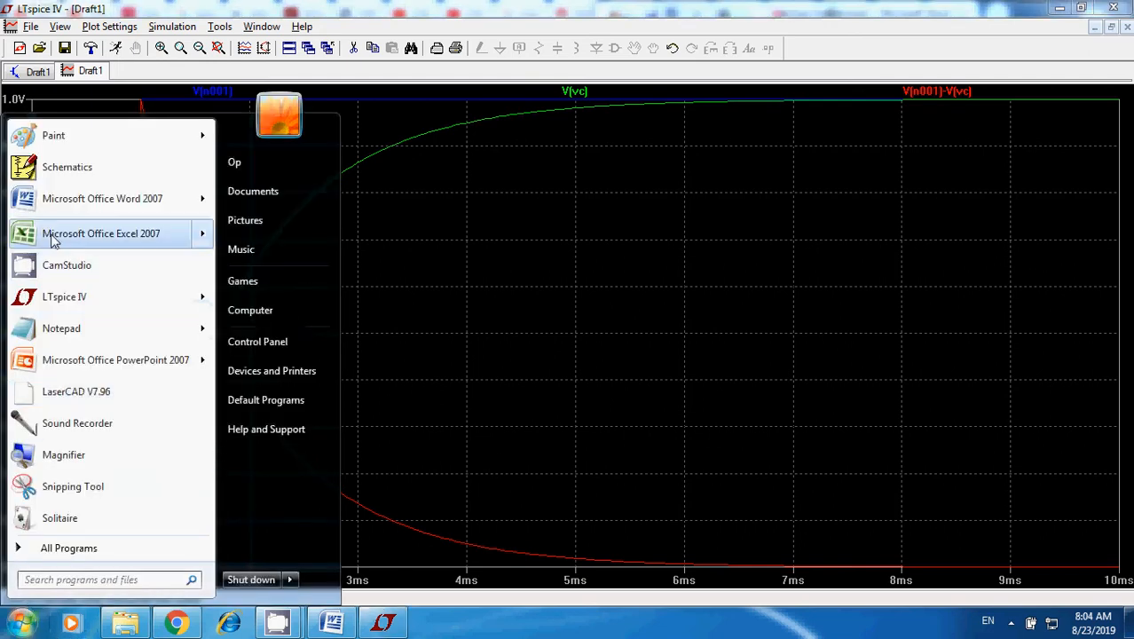
{"action": "mouse_move", "coordinate": [53, 241]}
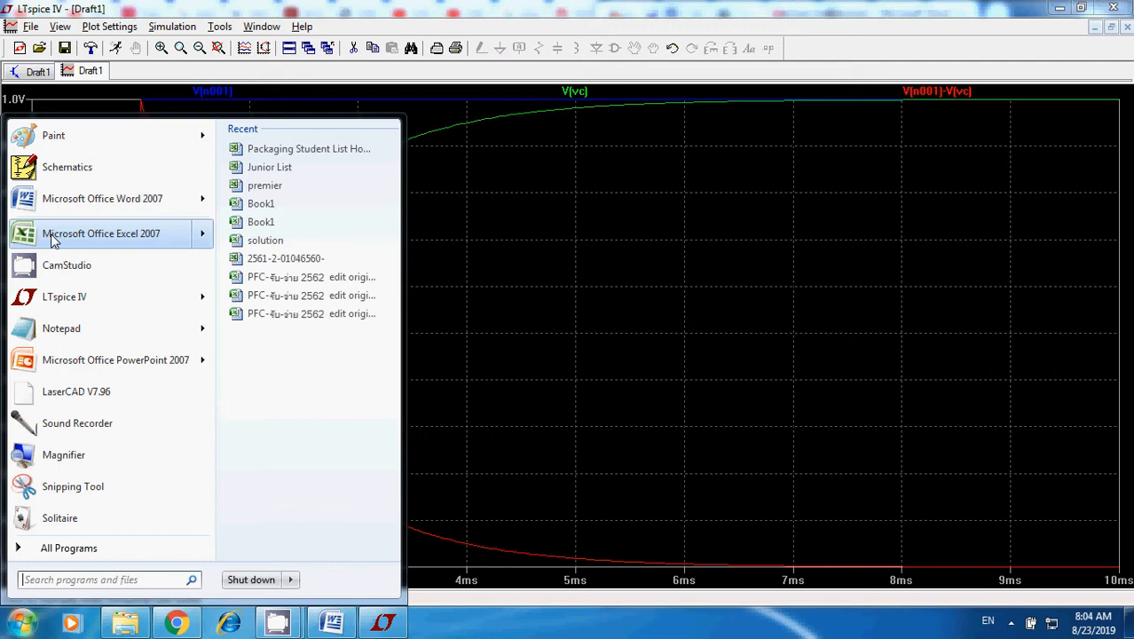
{"action": "left_click", "coordinate": [53, 241]}
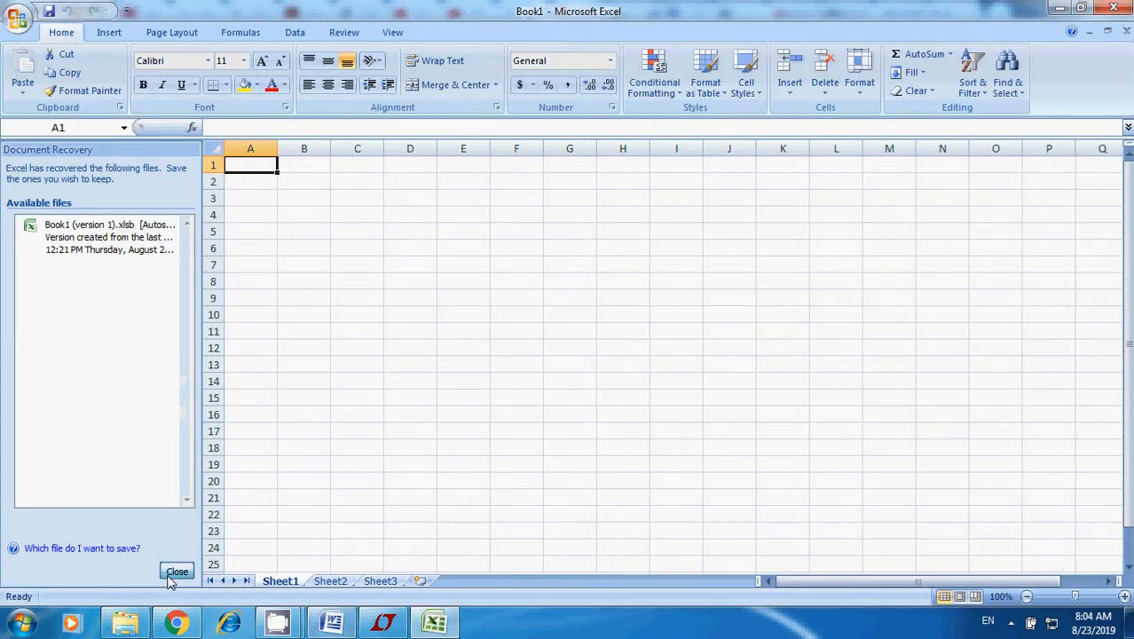
{"action": "left_click", "coordinate": [176, 570]}
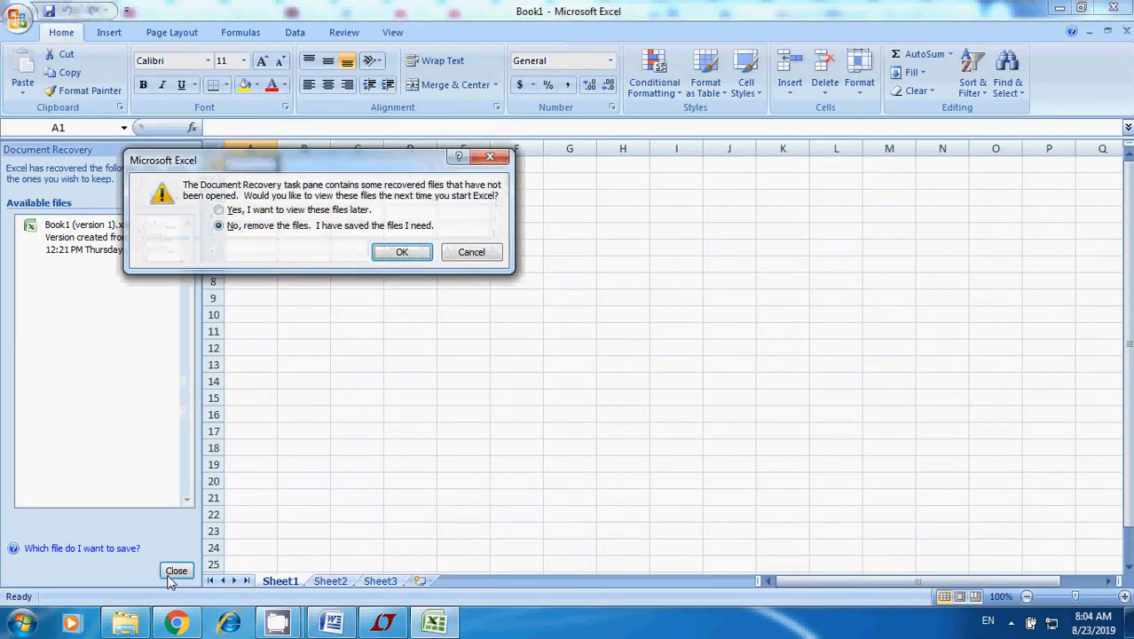
{"action": "left_click", "coordinate": [404, 252]}
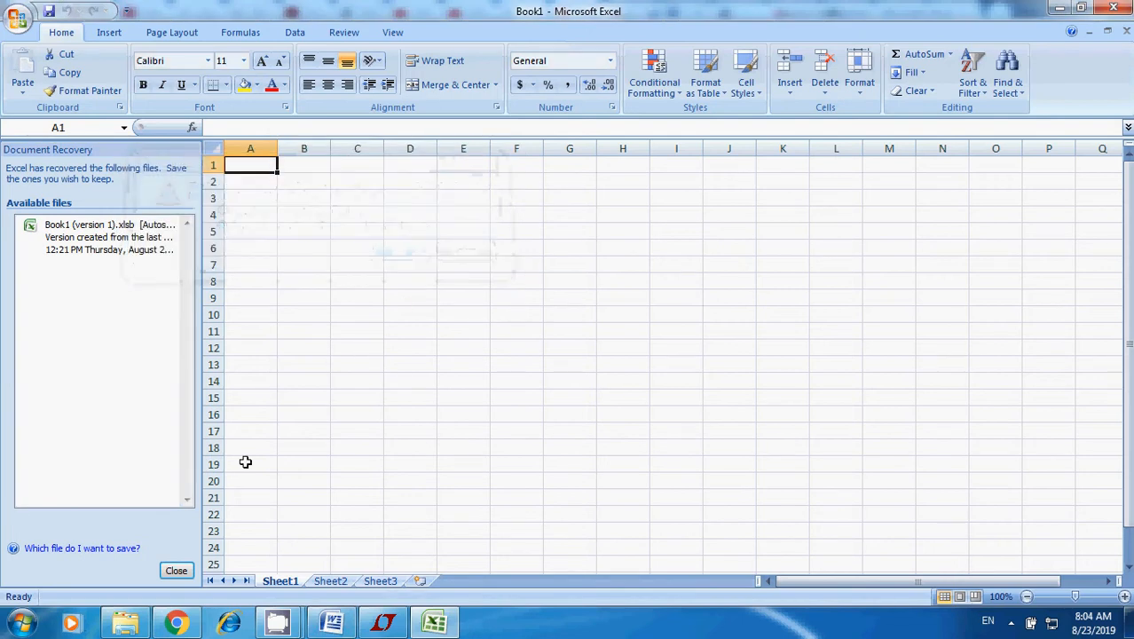
{"action": "left_click", "coordinate": [177, 571]}
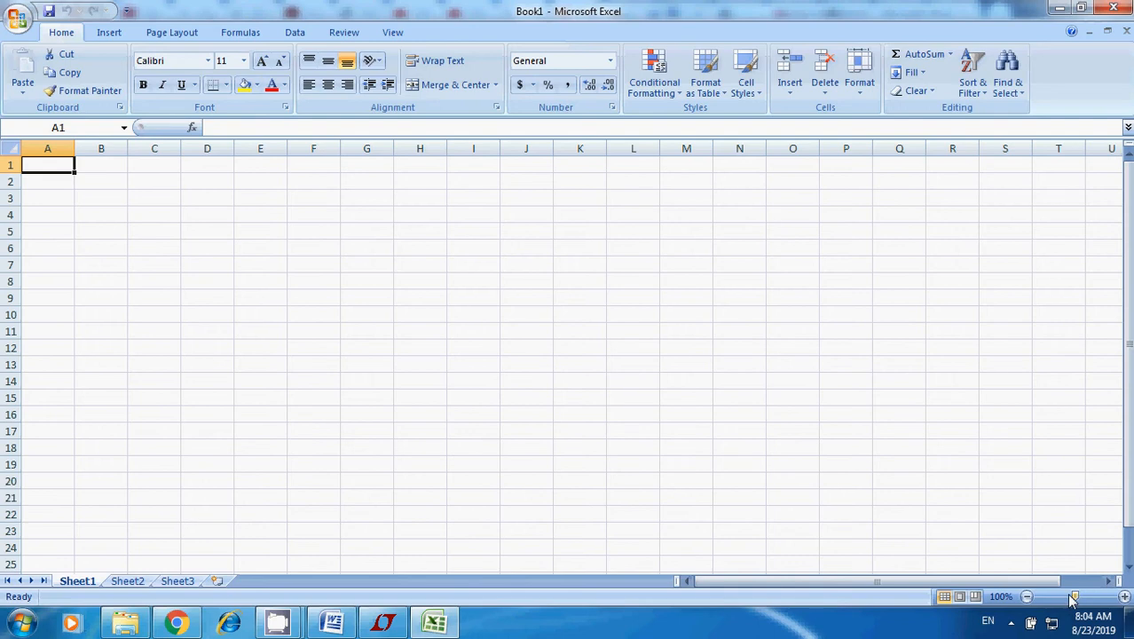
{"action": "left_click_drag", "start_coordinate": [1078, 597], "coordinate": [1084, 597]}
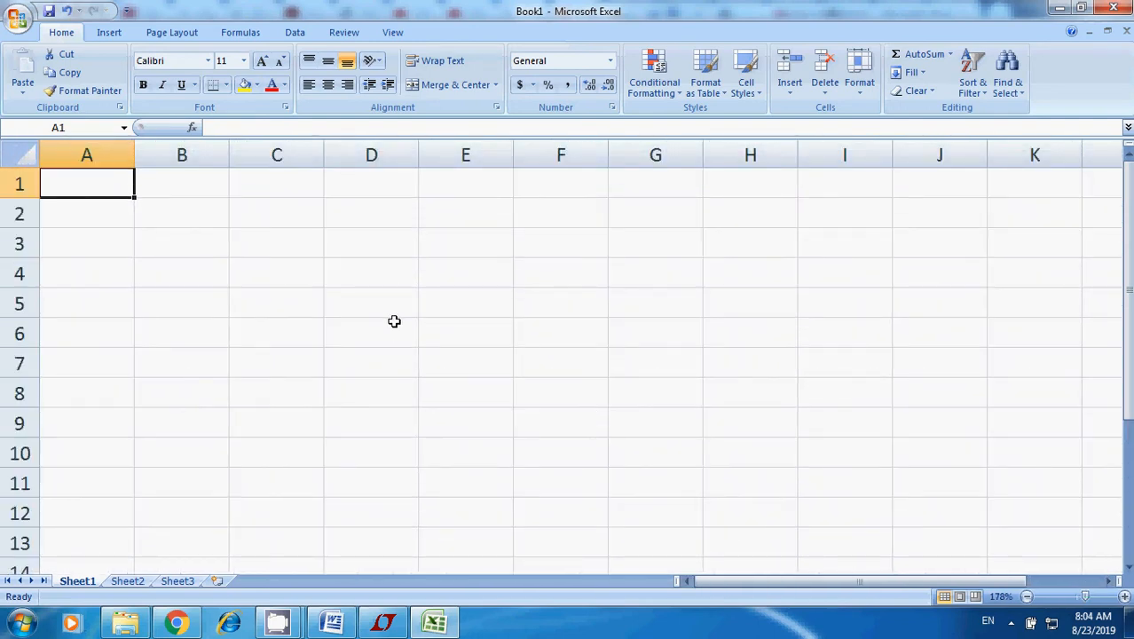
Label cell A1 as R and enter the resistance 10E3 in B1.
{"action": "type", "text": "R"}
{"action": "key", "text": "Tab"}
{"action": "type", "text": "10"}
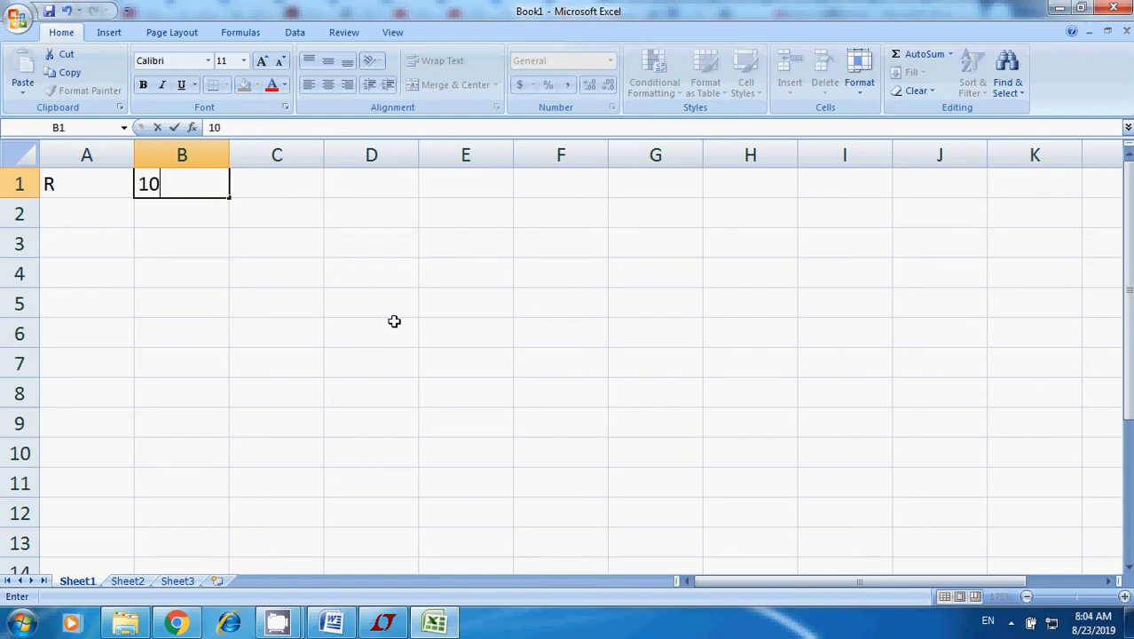
{"action": "type", "text": "E3"}
{"action": "key", "text": "Return"}
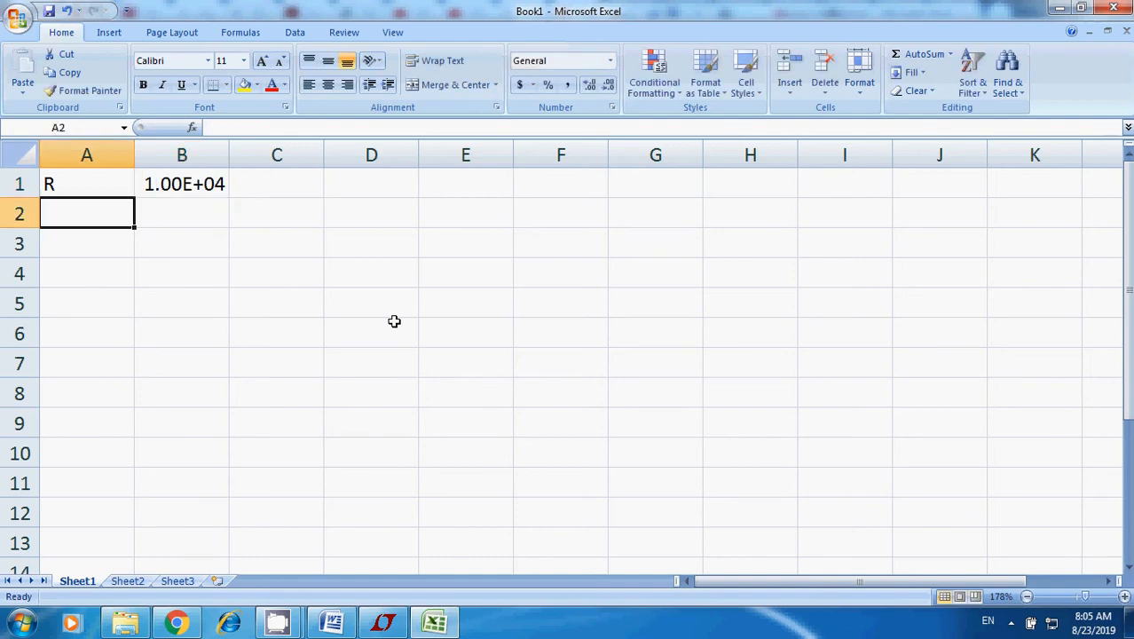
Label cell A2 as C and enter the capacitance 0.1E-6 in B2.
{"action": "type", "text": "C"}
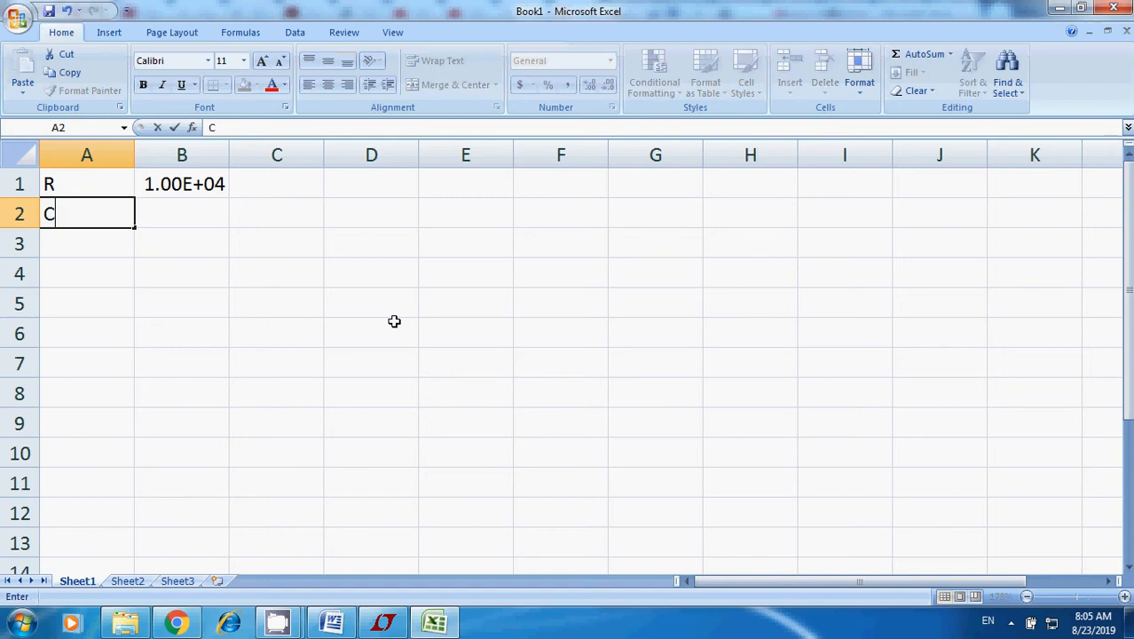
{"action": "key", "text": "Tab"}
{"action": "type", "text": "0."}
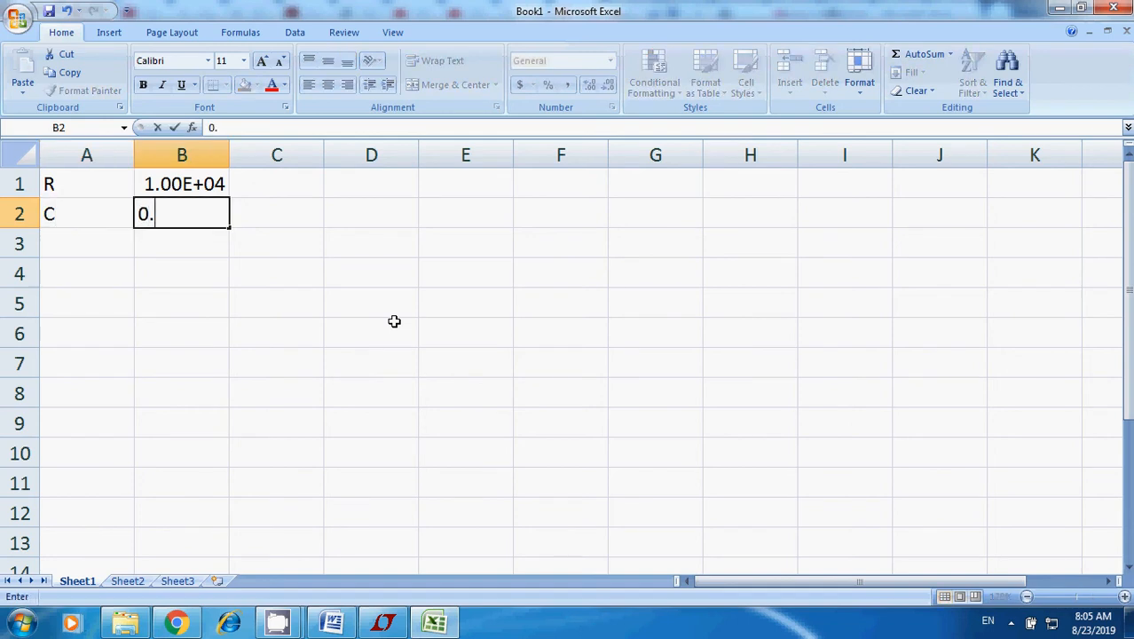
{"action": "type", "text": "1E-6"}
{"action": "key", "text": "Return"}
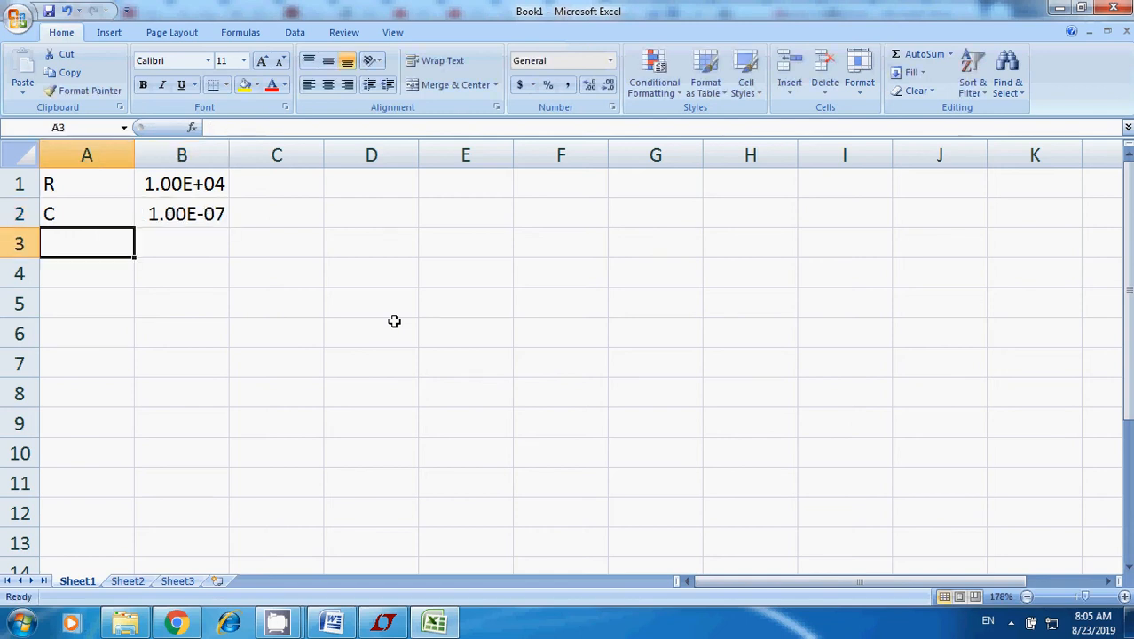
Label cell A4 "Time Constant" and calculate it in C4 with the formula =B1*B2.
{"action": "key", "text": "Return"}
{"action": "type", "text": "Ti"}
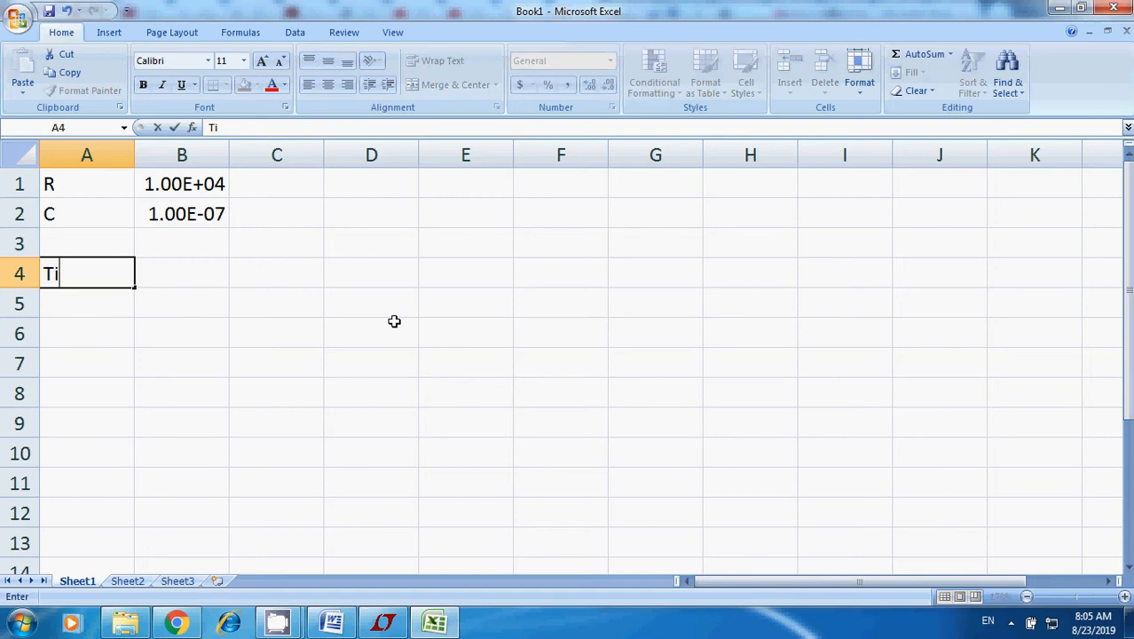
{"action": "type", "text": "me Constant"}
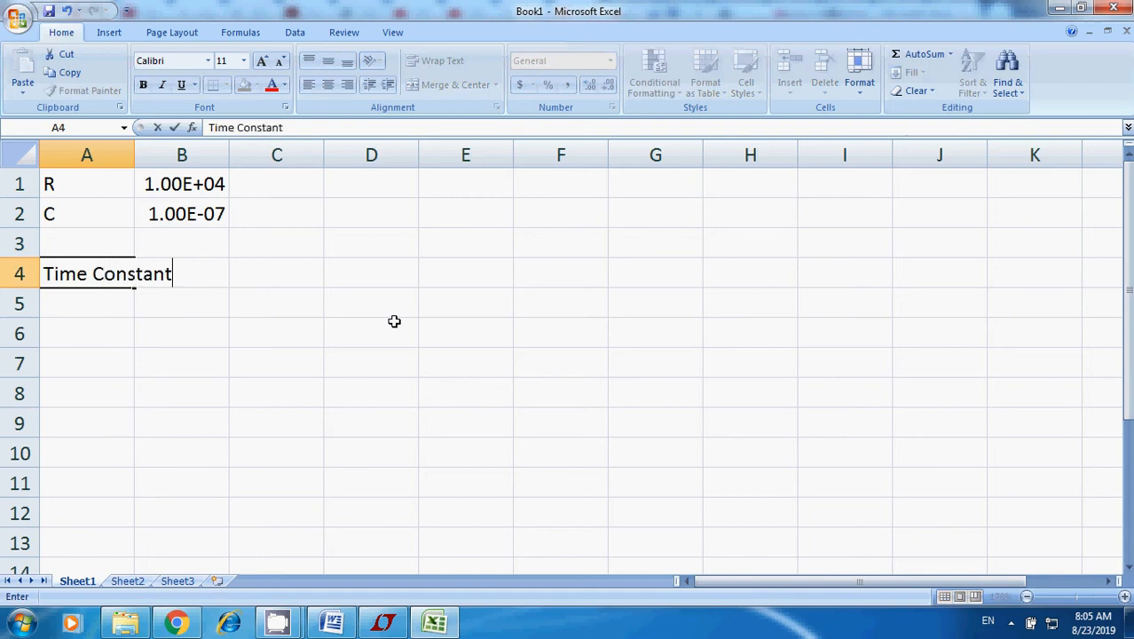
{"action": "key", "text": "Tab"}
{"action": "key", "text": "Tab"}
{"action": "type", "text": "="}
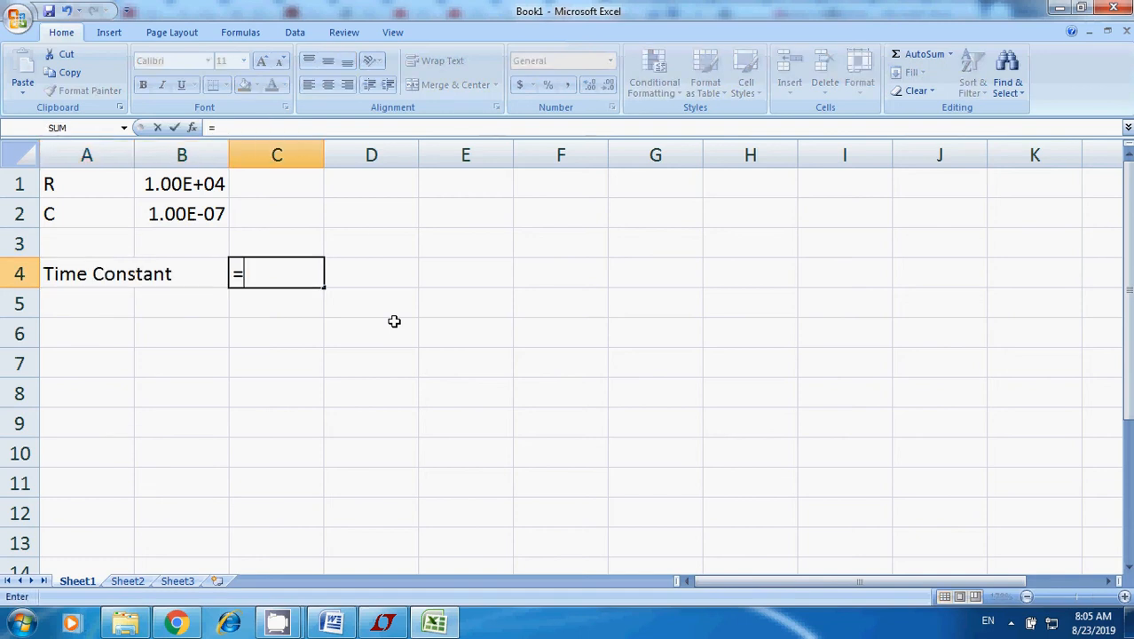
{"action": "left_click", "coordinate": [187, 182]}
{"action": "type", "text": "*"}
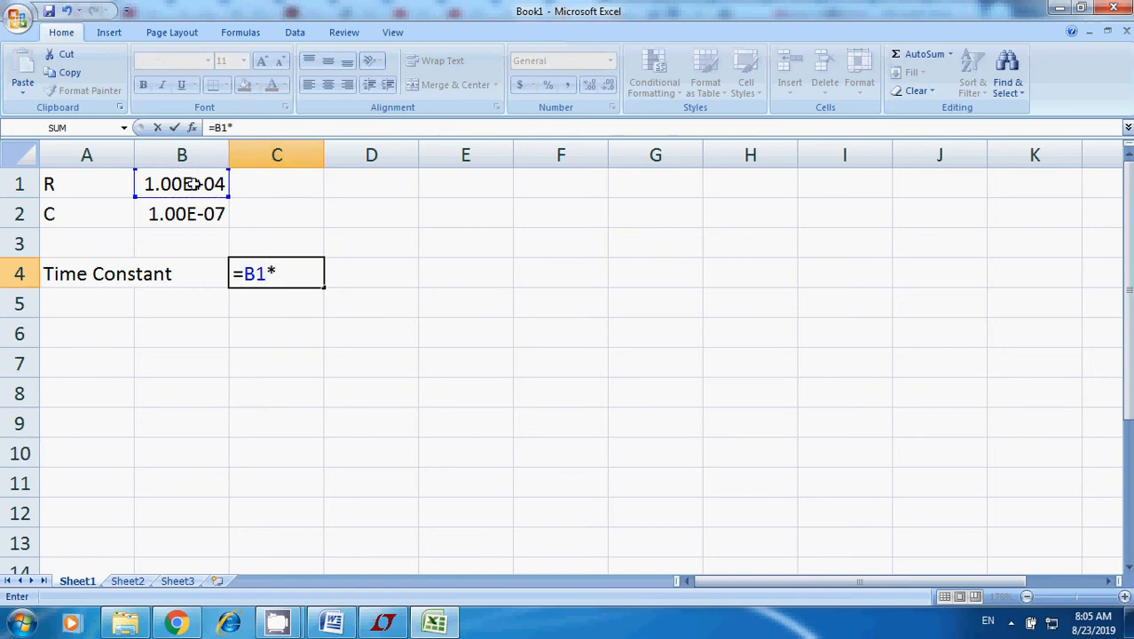
{"action": "left_click", "coordinate": [190, 215]}
{"action": "left_click", "coordinate": [174, 129]}
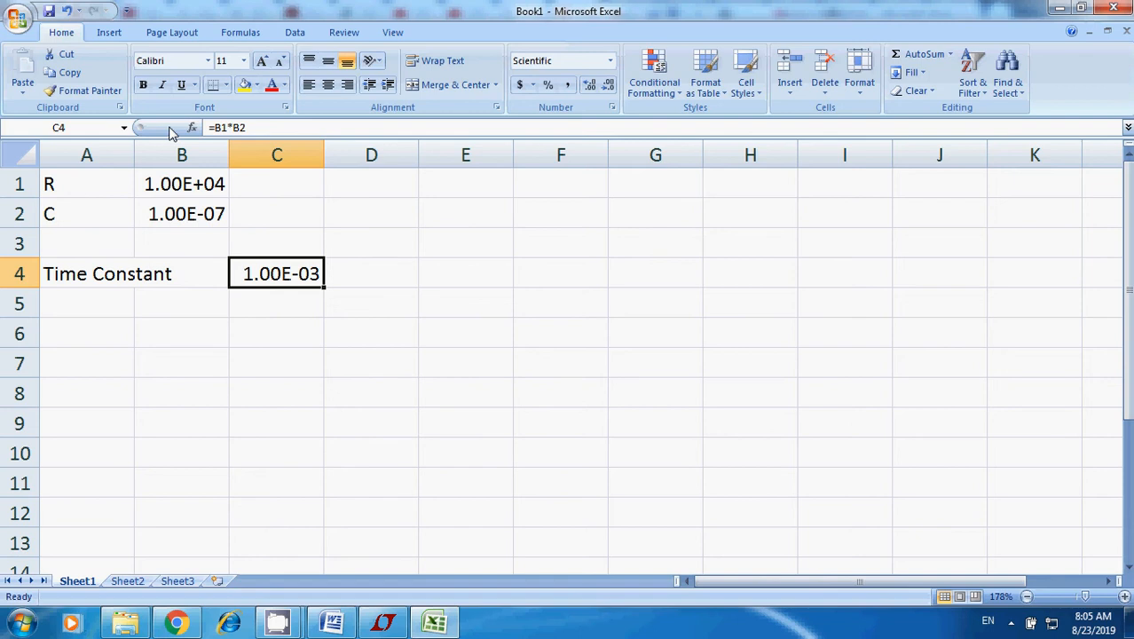
Check the capacitor voltage equation in the Word lecture document and calculate its exponential term at one time constant in Excel cell A6 with =exp(-1).
{"action": "key", "text": "Left"}
{"action": "key", "text": "Left"}
{"action": "key", "text": "Down"}
{"action": "key", "text": "Down"}
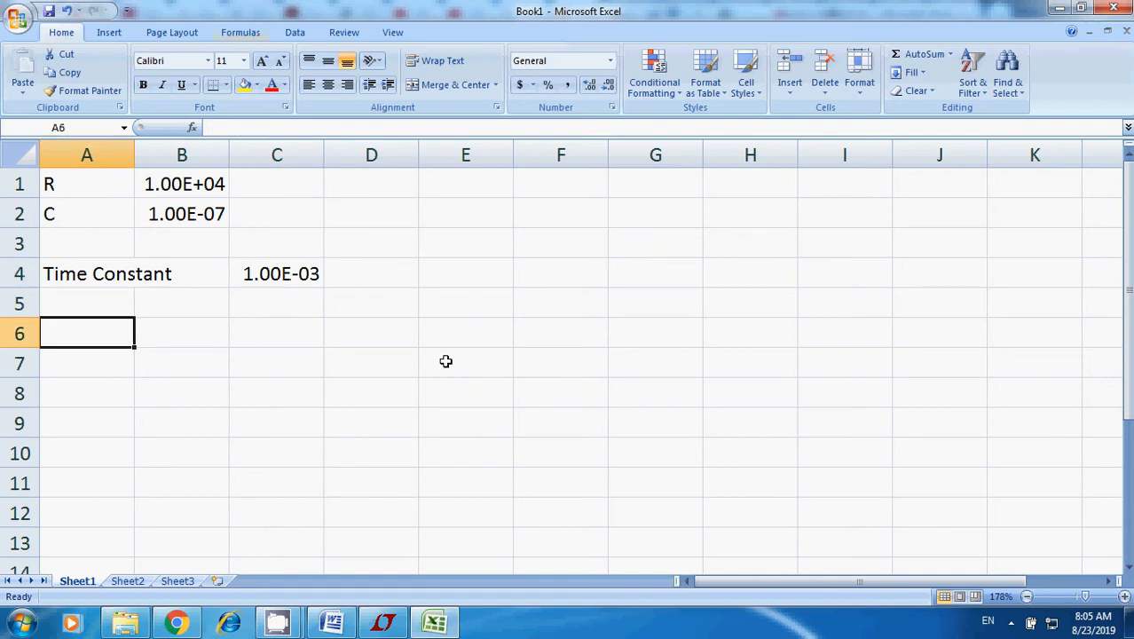
{"action": "left_click", "coordinate": [331, 621]}
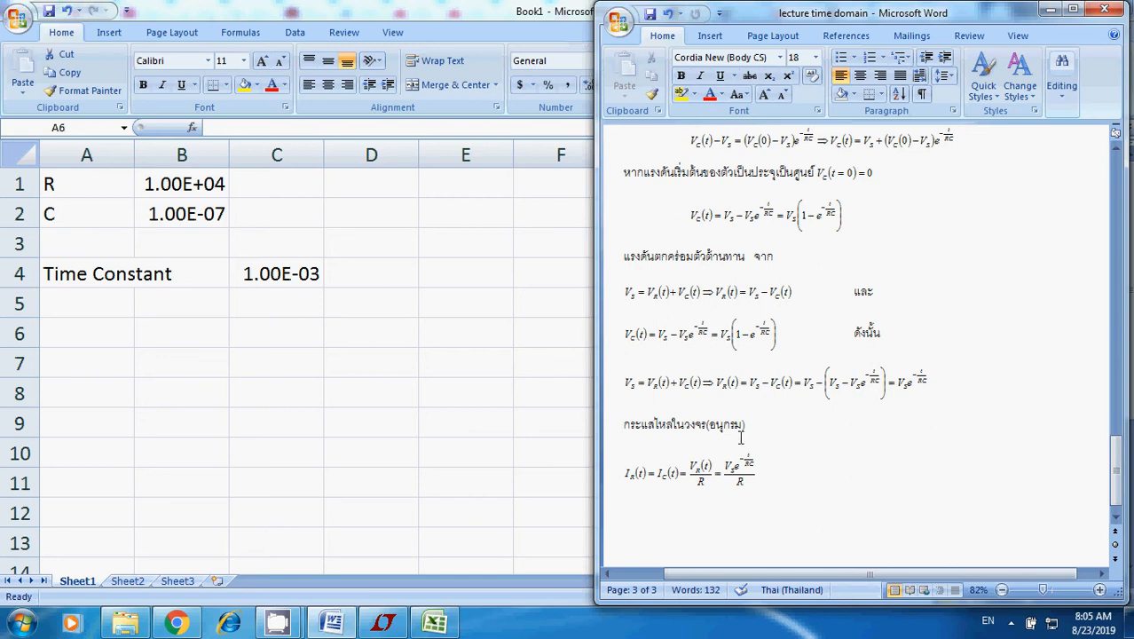
{"action": "scroll", "coordinate": [783, 395], "scroll_direction": "up", "scroll_amount": 1}
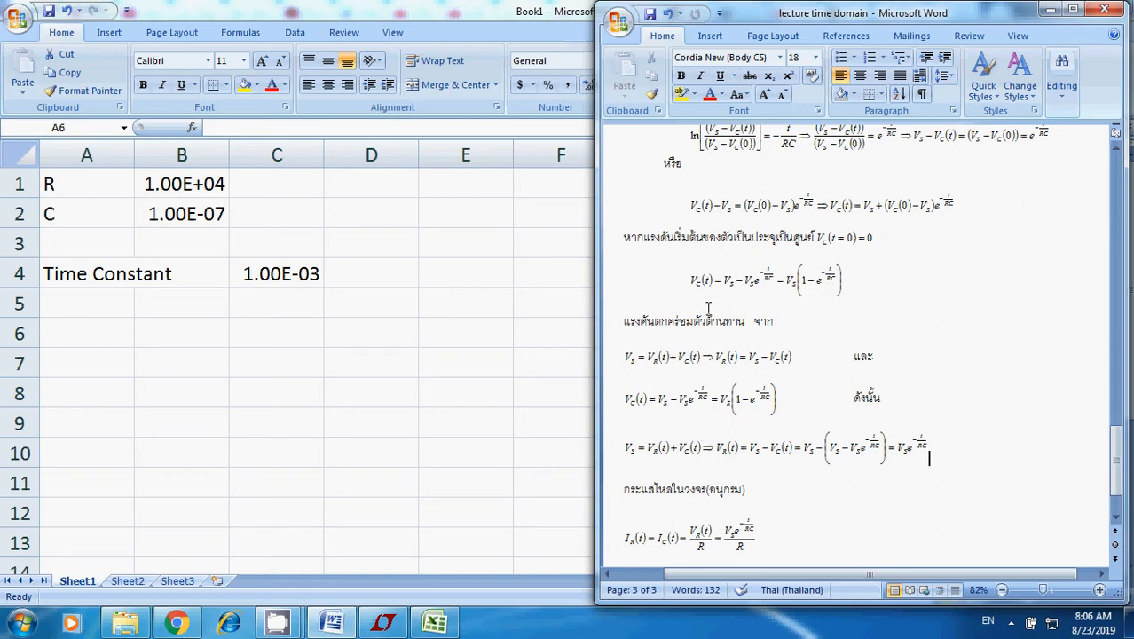
{"action": "left_click", "coordinate": [62, 348]}
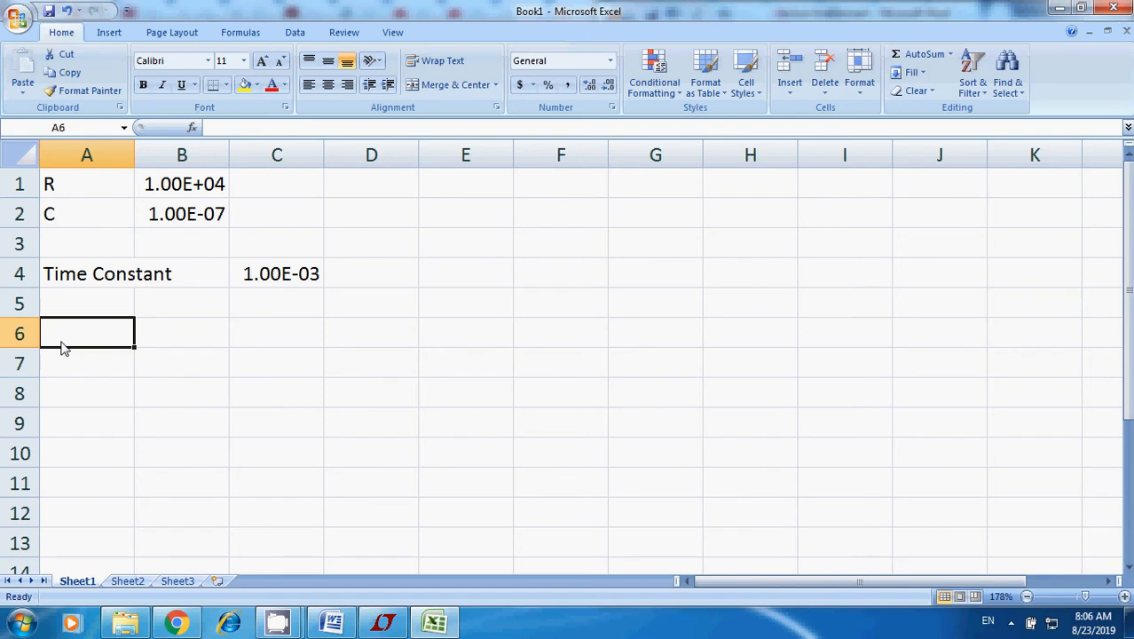
{"action": "type", "text": "=ex"}
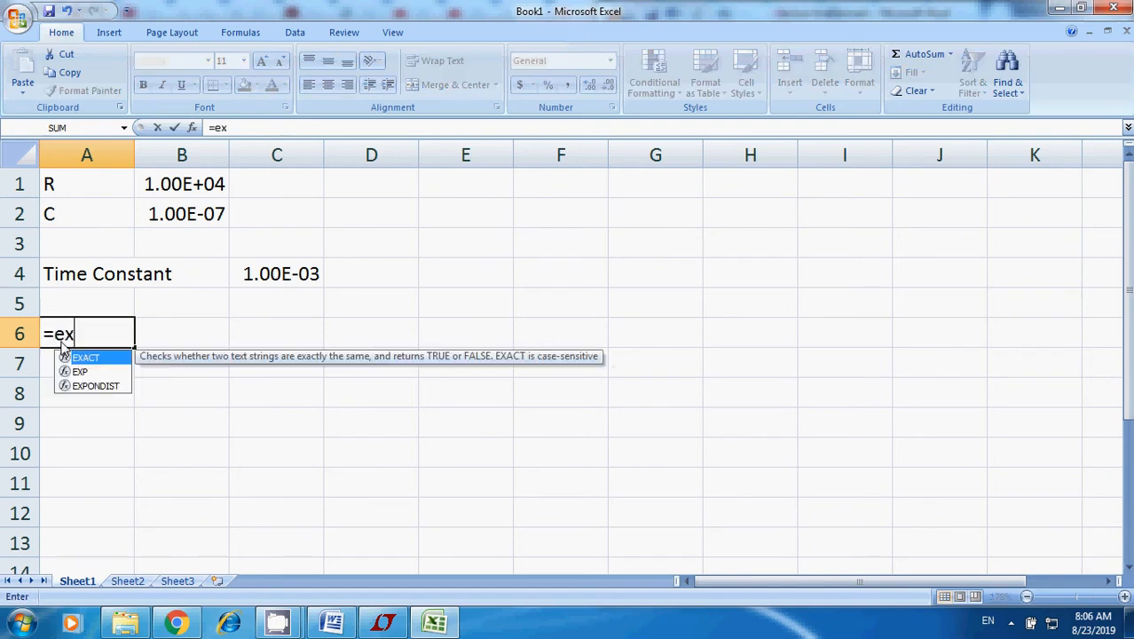
{"action": "type", "text": "p(-1)"}
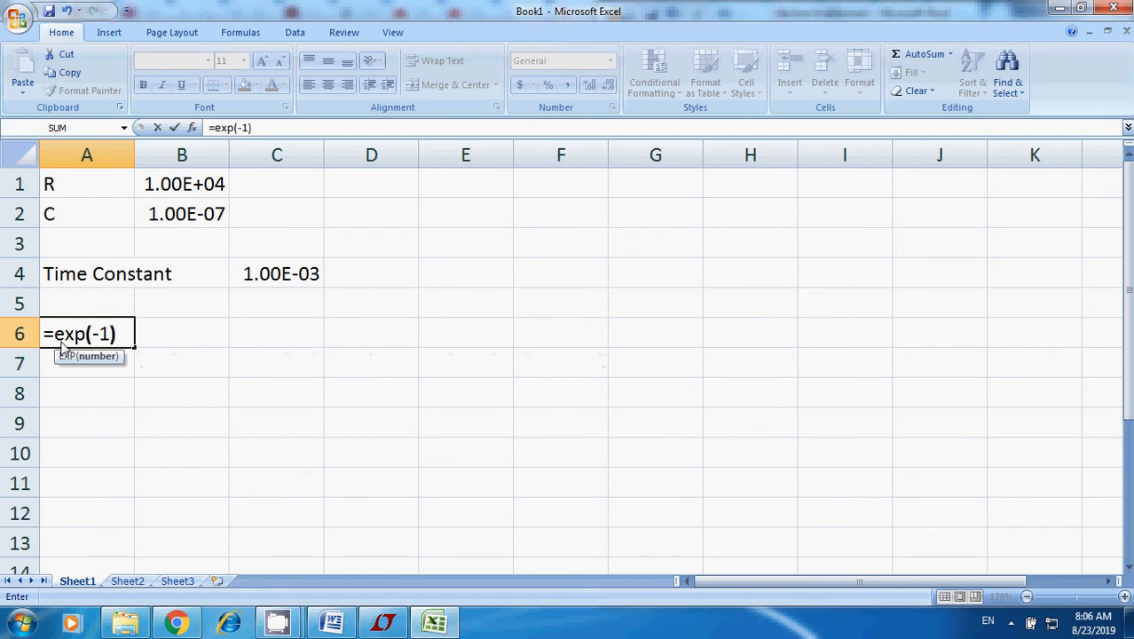
{"action": "key", "text": "Return"}
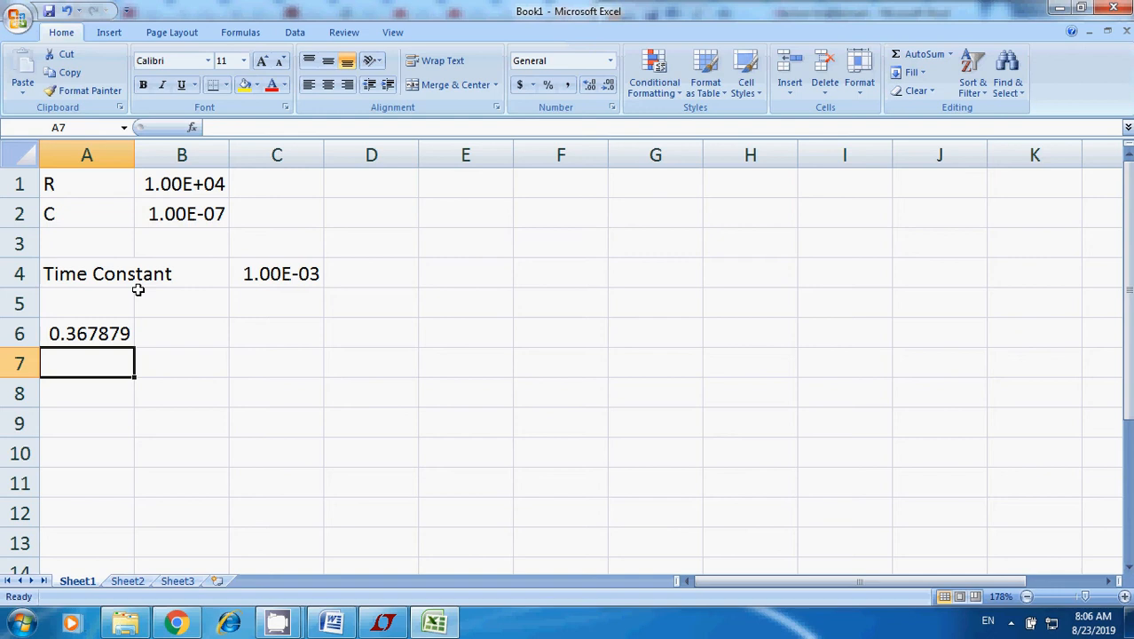
Enter 1 in cell A7 and calculate the capacitor voltage at one time constant in A8 with the formula =1-A6.
{"action": "type", "text": "1"}
{"action": "key", "text": "Return"}
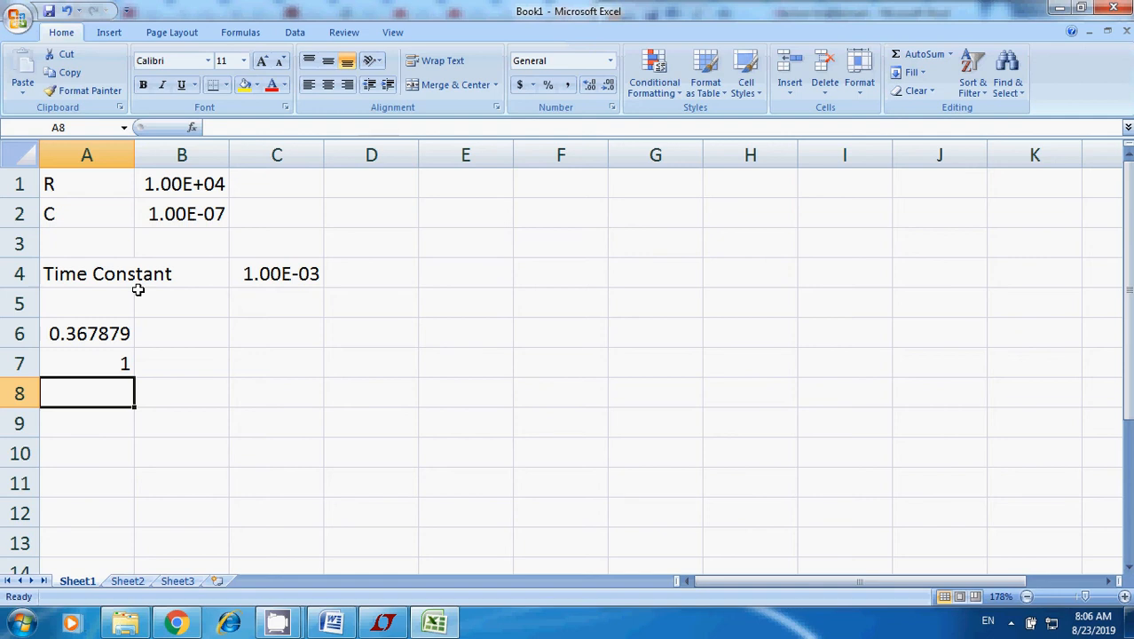
{"action": "type", "text": "=1-"}
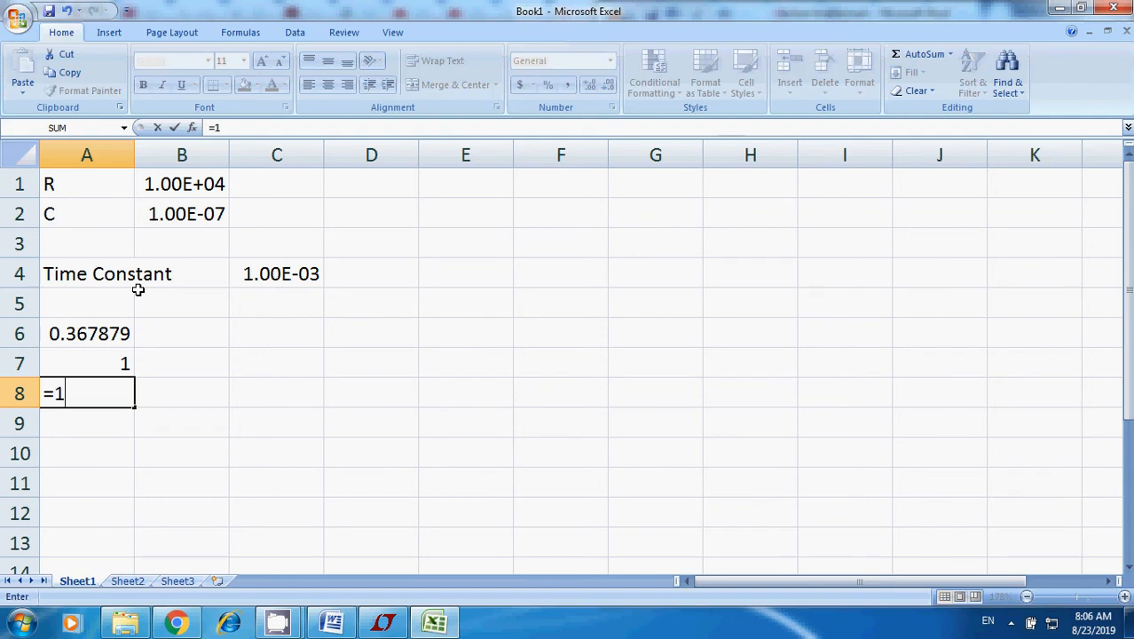
{"action": "left_click", "coordinate": [122, 332]}
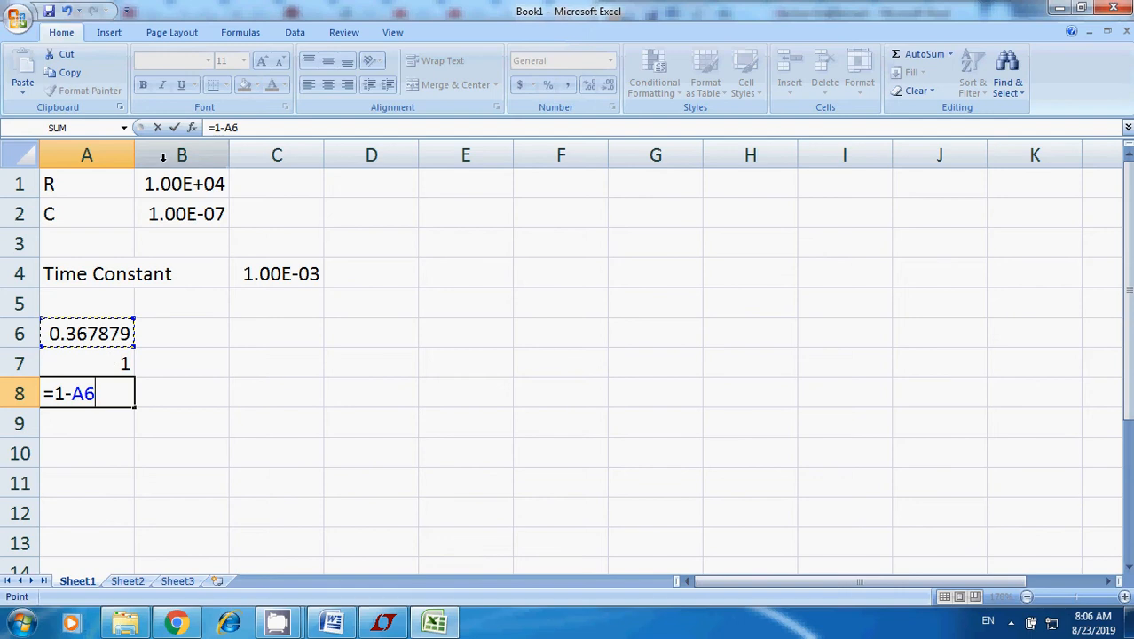
{"action": "left_click", "coordinate": [175, 127]}
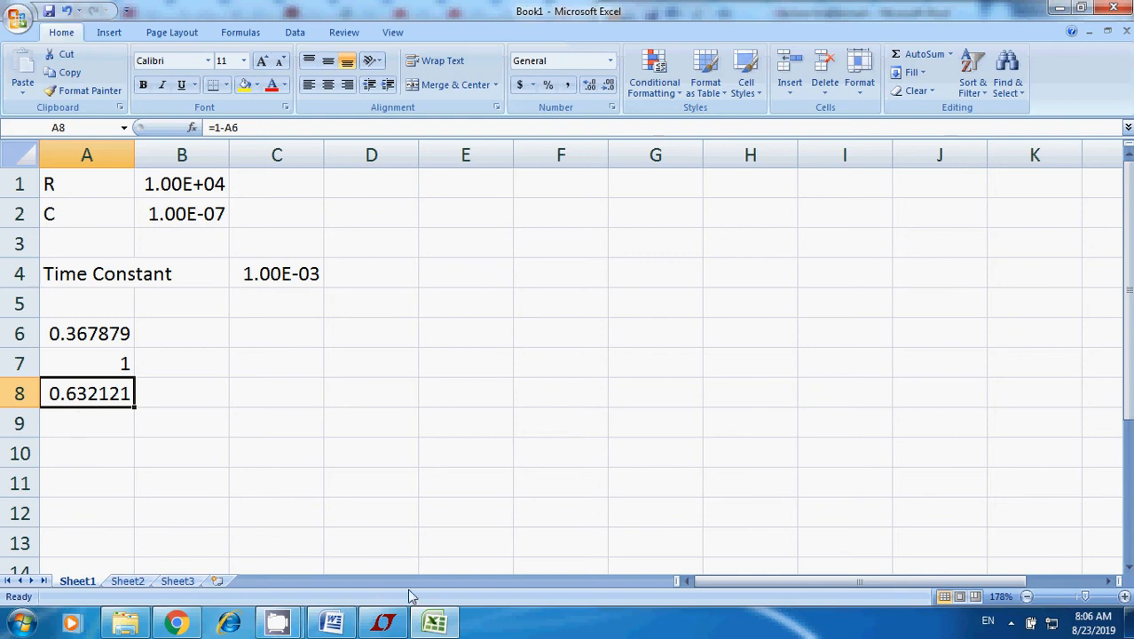
Compare the LTspice voltage curves at one time constant after the pulse starts, and the schematic's R and C values, with the Excel calculations.
{"action": "left_click", "coordinate": [382, 622]}
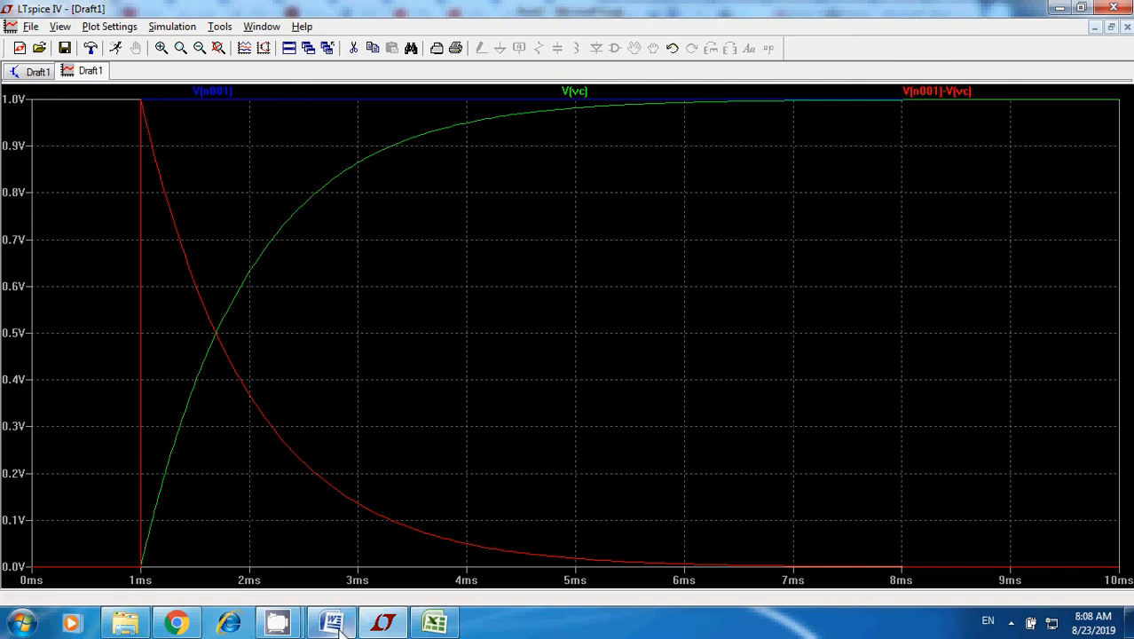
{"action": "mouse_move", "coordinate": [190, 623]}
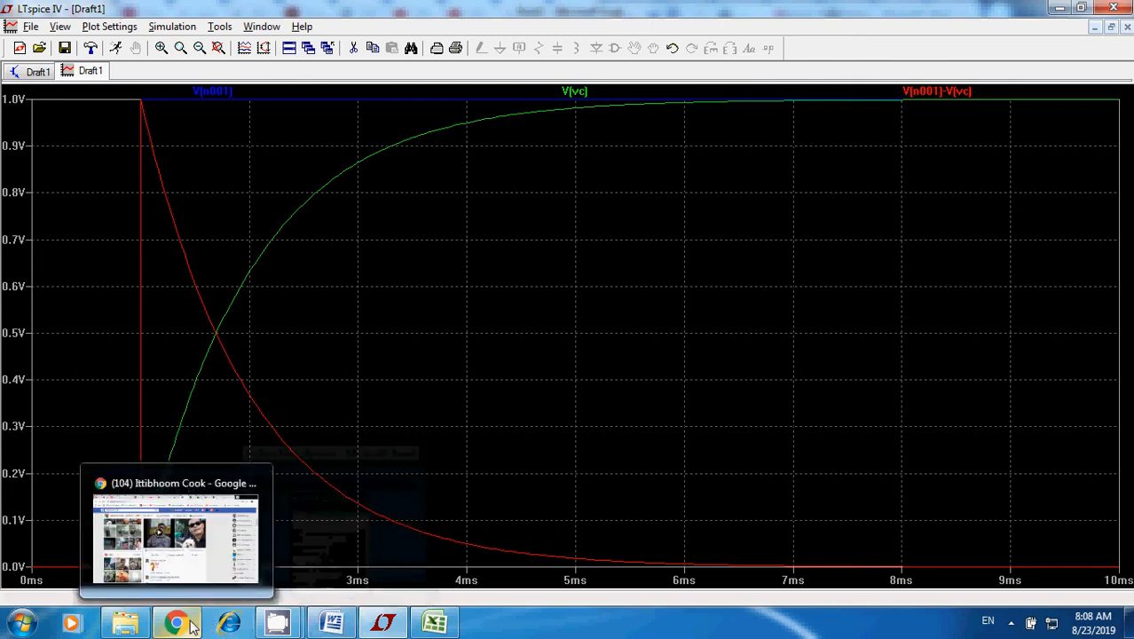
{"action": "left_click", "coordinate": [434, 623]}
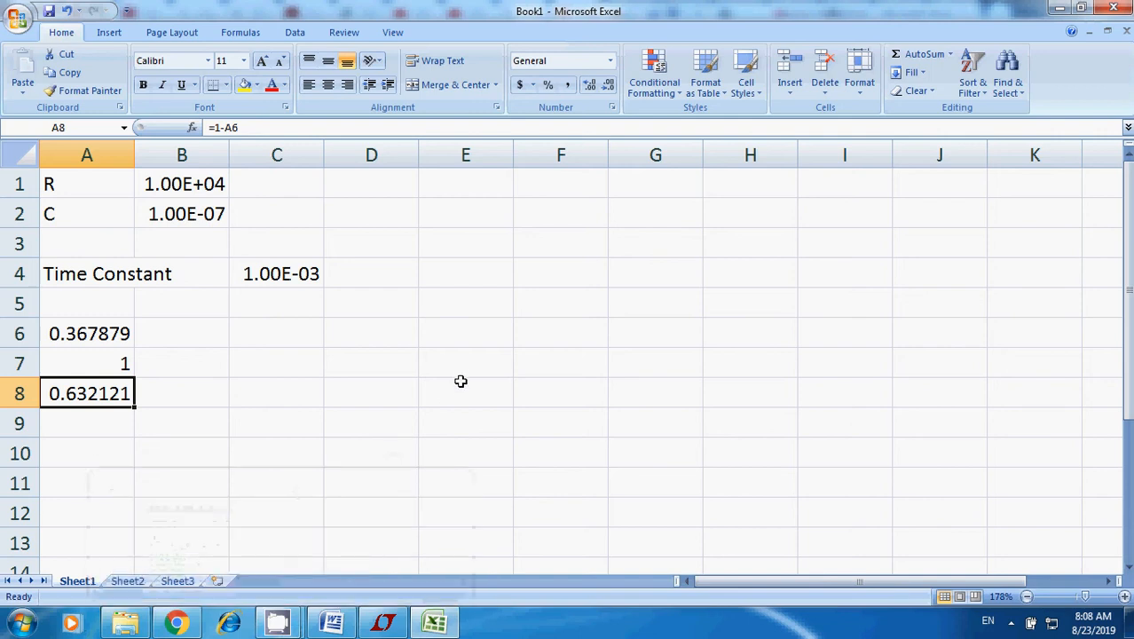
{"action": "left_click", "coordinate": [382, 623]}
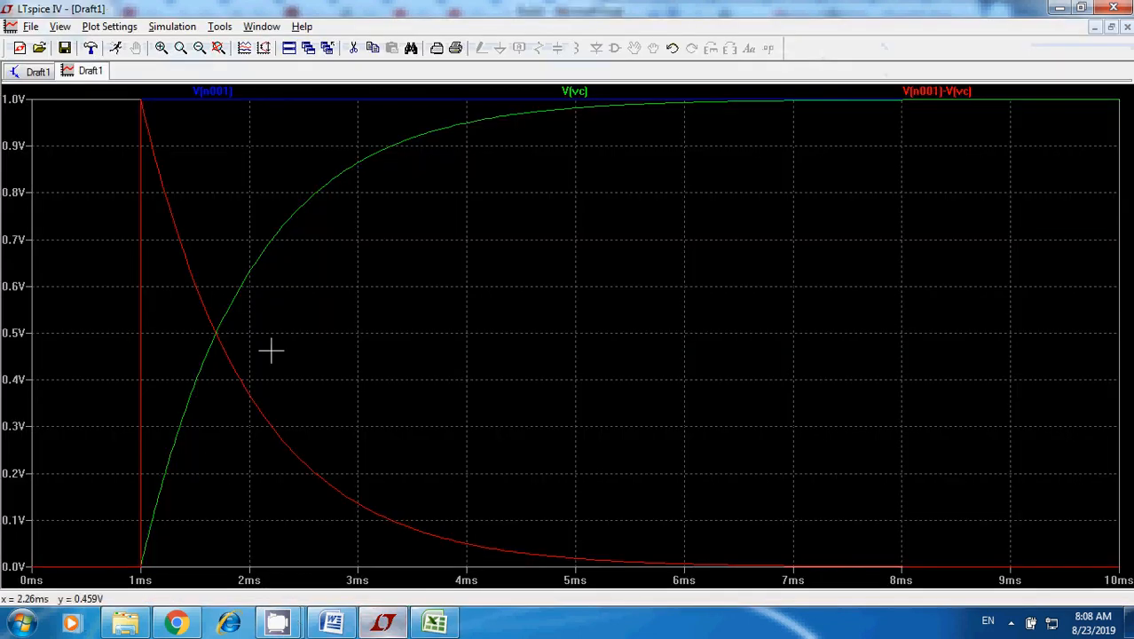
{"action": "left_click", "coordinate": [434, 624]}
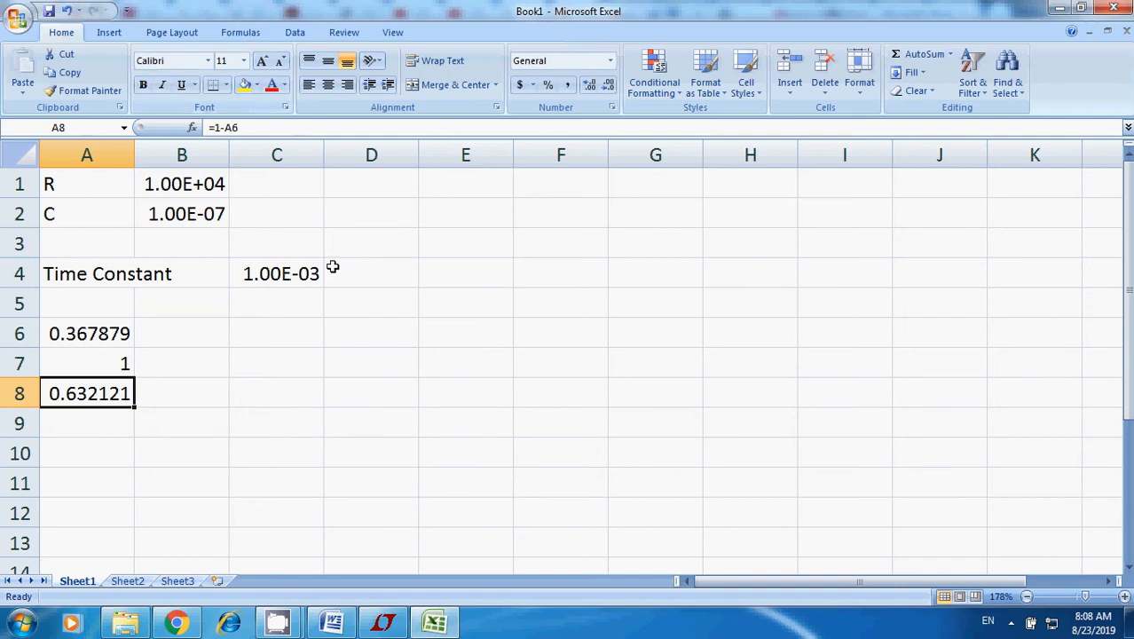
{"action": "left_click", "coordinate": [388, 622]}
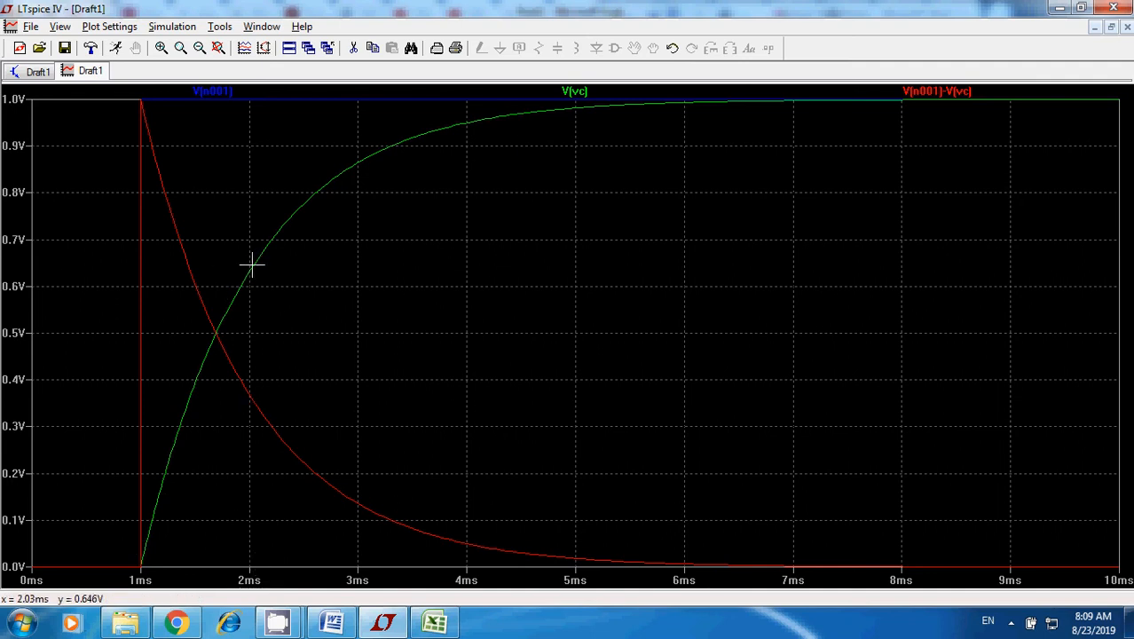
{"action": "left_click", "coordinate": [434, 623]}
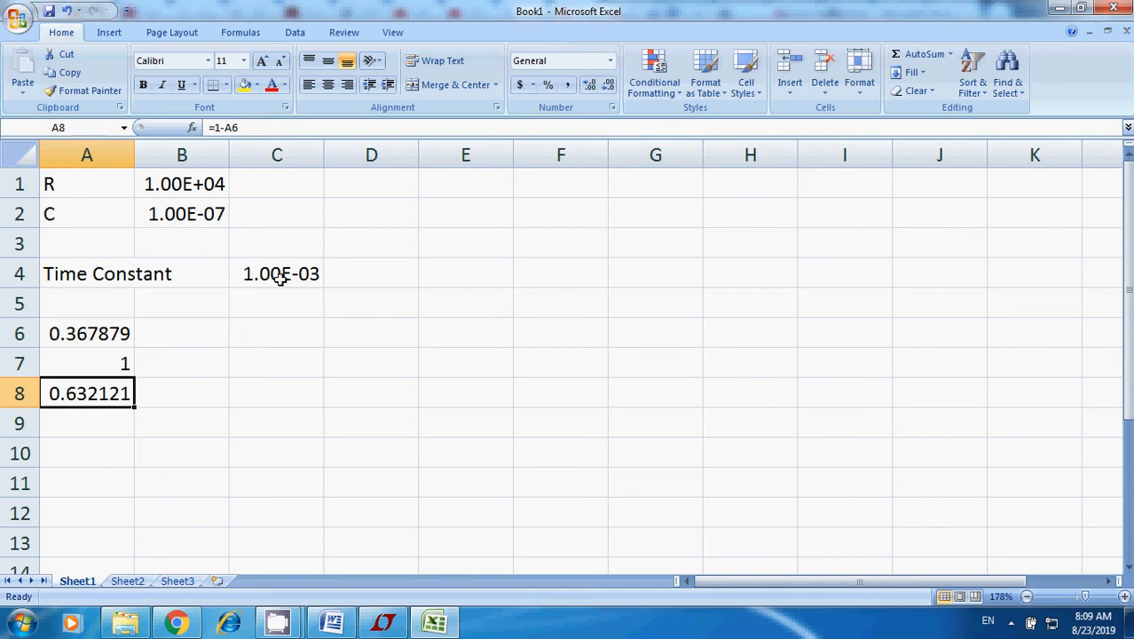
{"action": "left_click", "coordinate": [285, 331]}
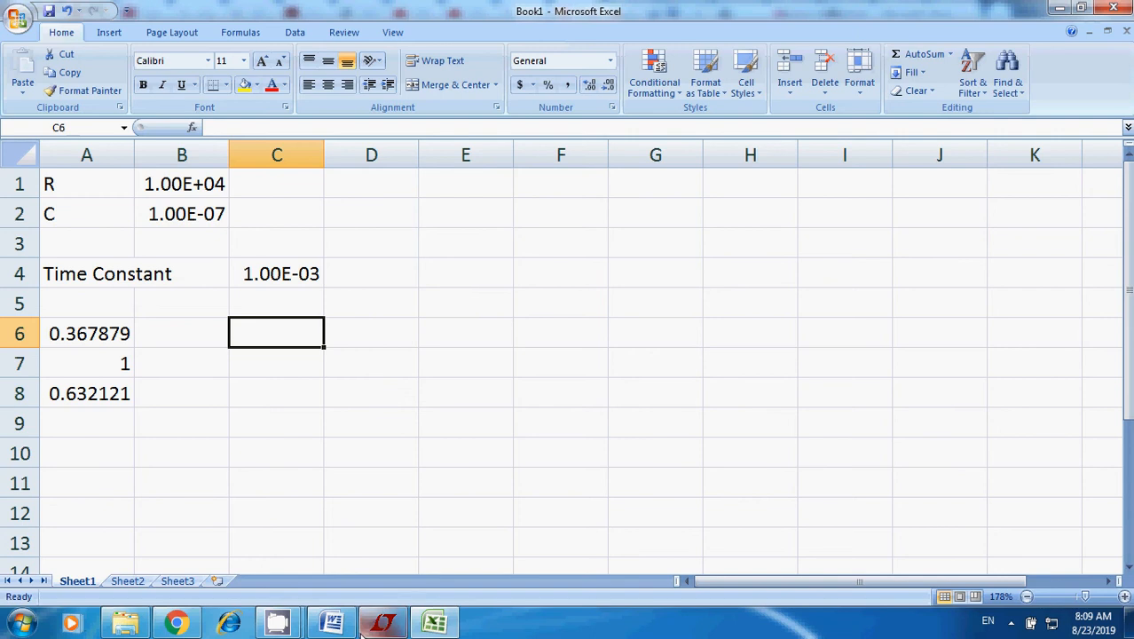
{"action": "left_click", "coordinate": [363, 626]}
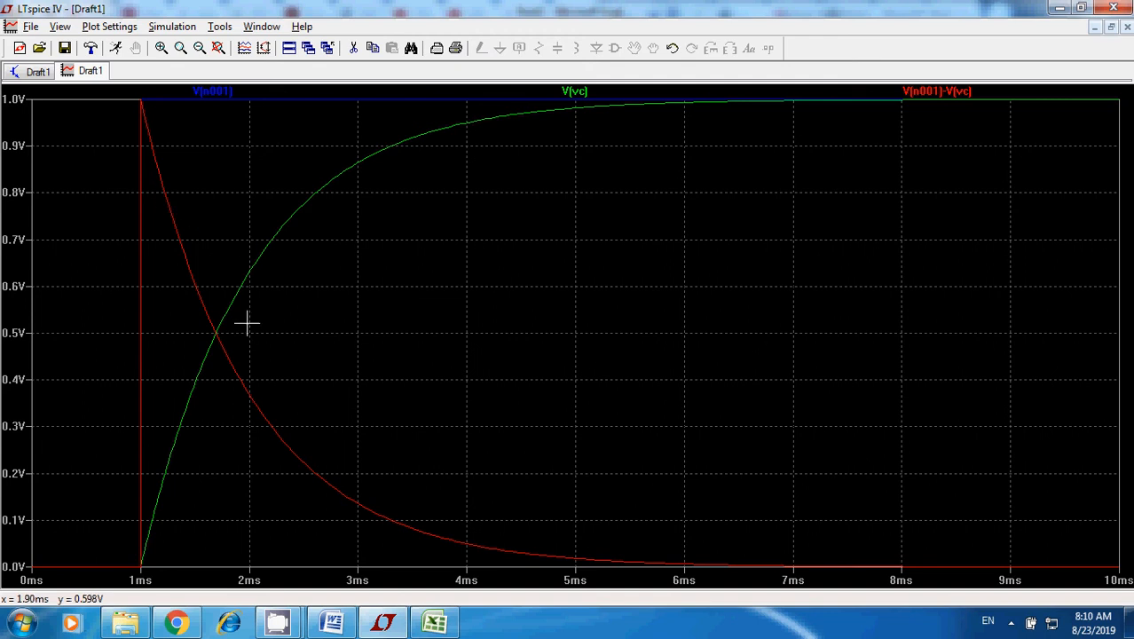
{"action": "left_click", "coordinate": [35, 75]}
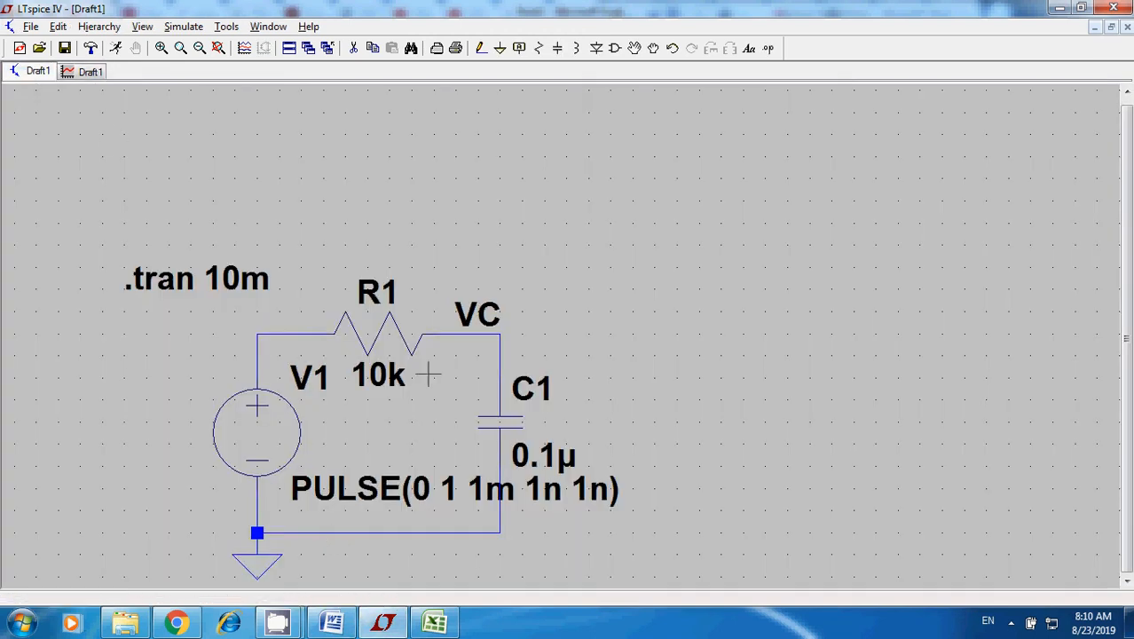
{"action": "left_click", "coordinate": [379, 627]}
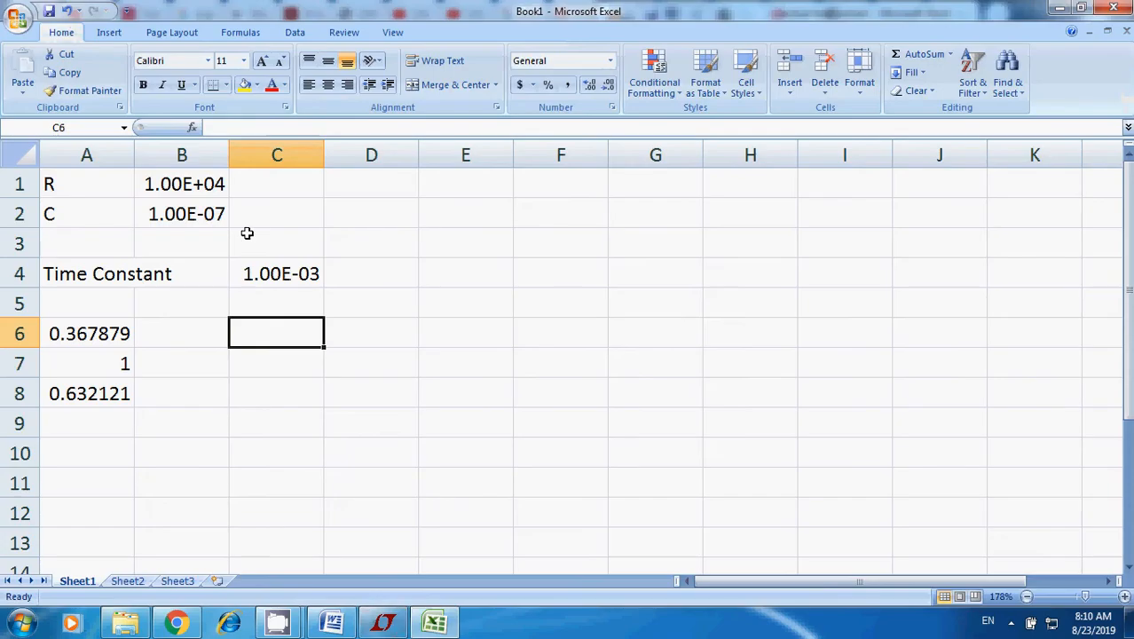
{"action": "left_click", "coordinate": [380, 626]}
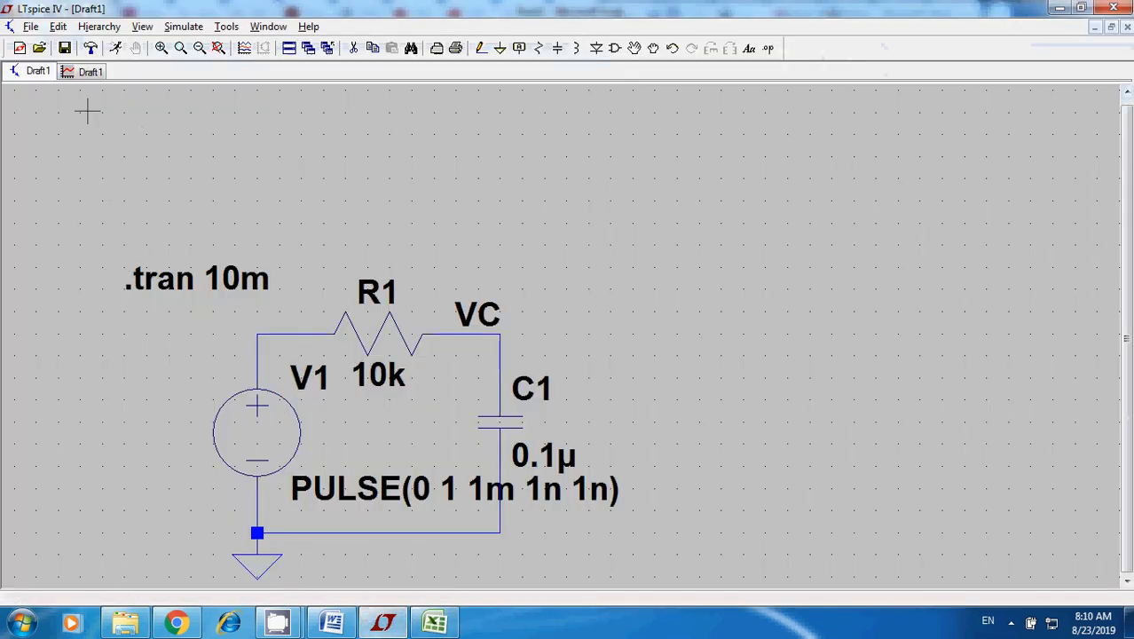
Check the series current equation in the Word lecture document and calculate the initial current in Excel cell A10 with =1/10E3.
{"action": "left_click", "coordinate": [331, 623]}
{"action": "scroll", "coordinate": [756, 486], "scroll_direction": "down", "scroll_amount": 2}
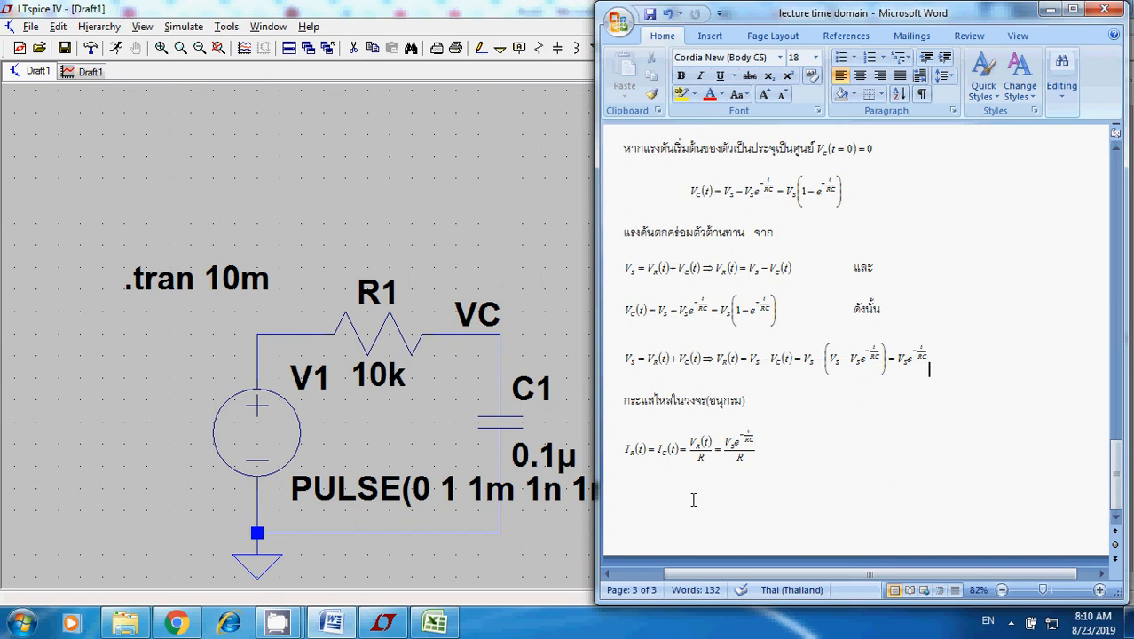
{"action": "left_click", "coordinate": [435, 623]}
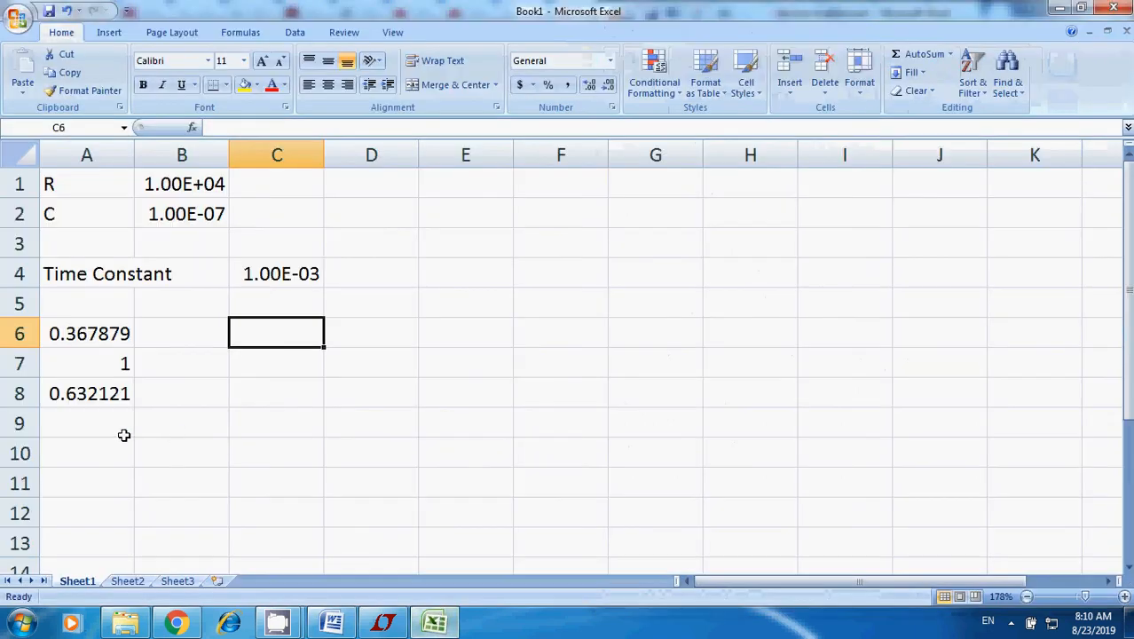
{"action": "left_click", "coordinate": [90, 454]}
{"action": "type", "text": "="}
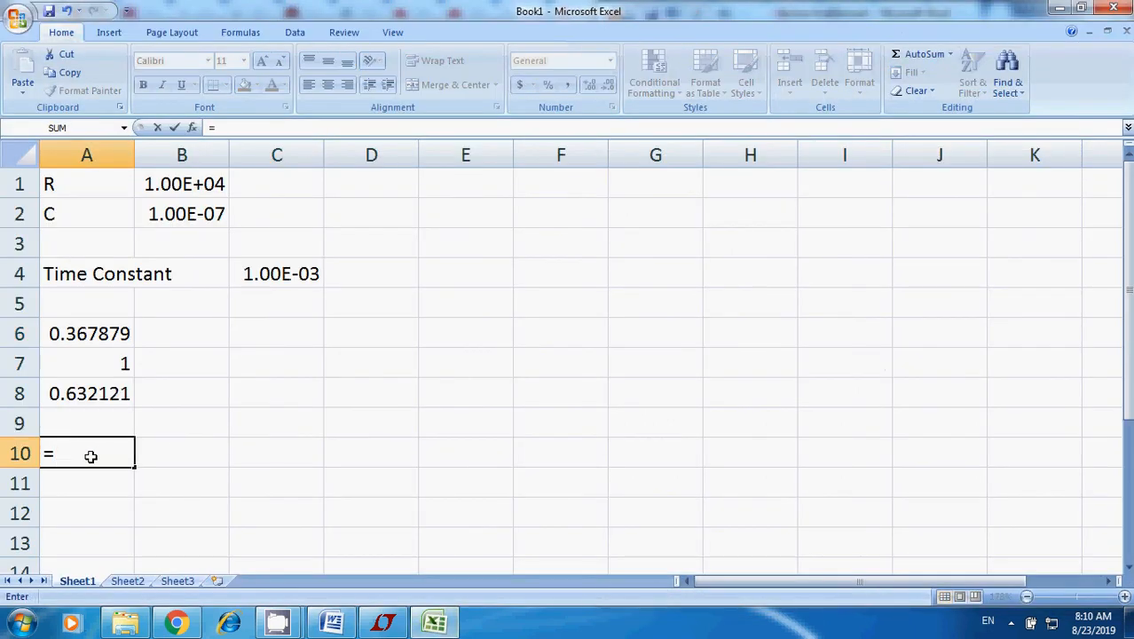
{"action": "type", "text": "1/10"}
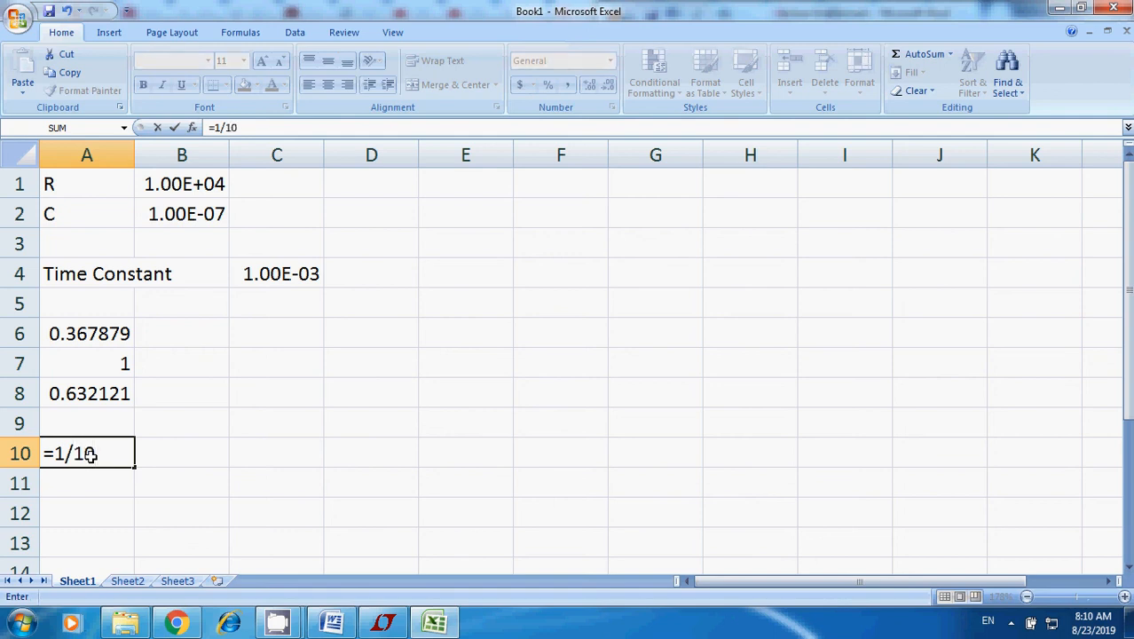
{"action": "type", "text": "E3"}
{"action": "key", "text": "Return"}
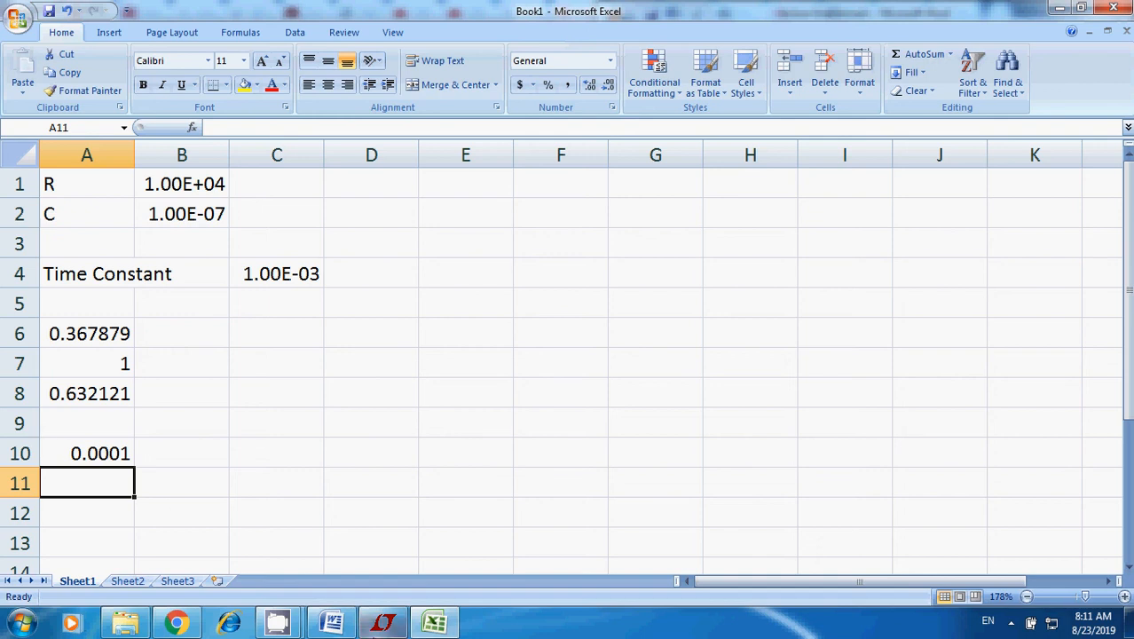
Switch to the LTspice waveform plot and add the resistor current trace I(R1).
{"action": "left_click", "coordinate": [383, 622]}
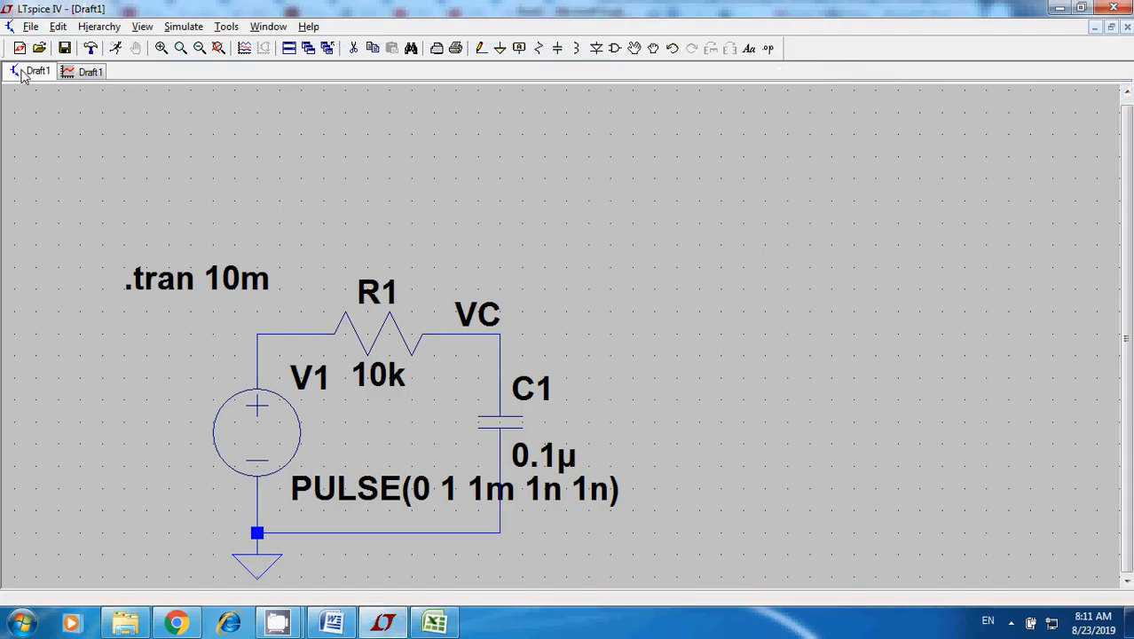
{"action": "left_click", "coordinate": [84, 72]}
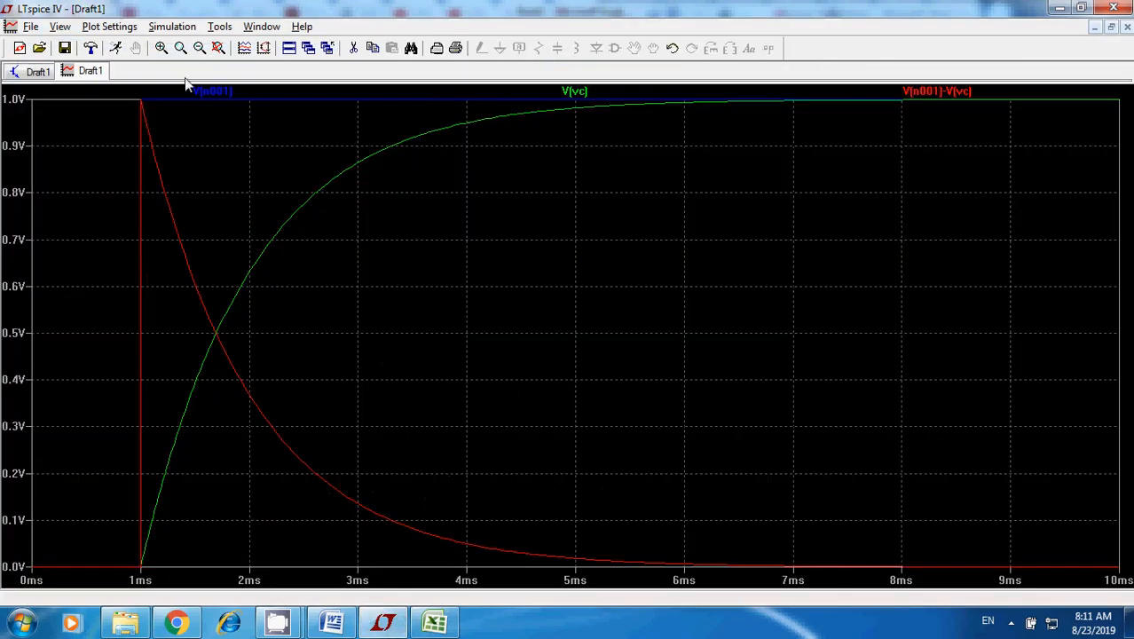
{"action": "left_click", "coordinate": [110, 28]}
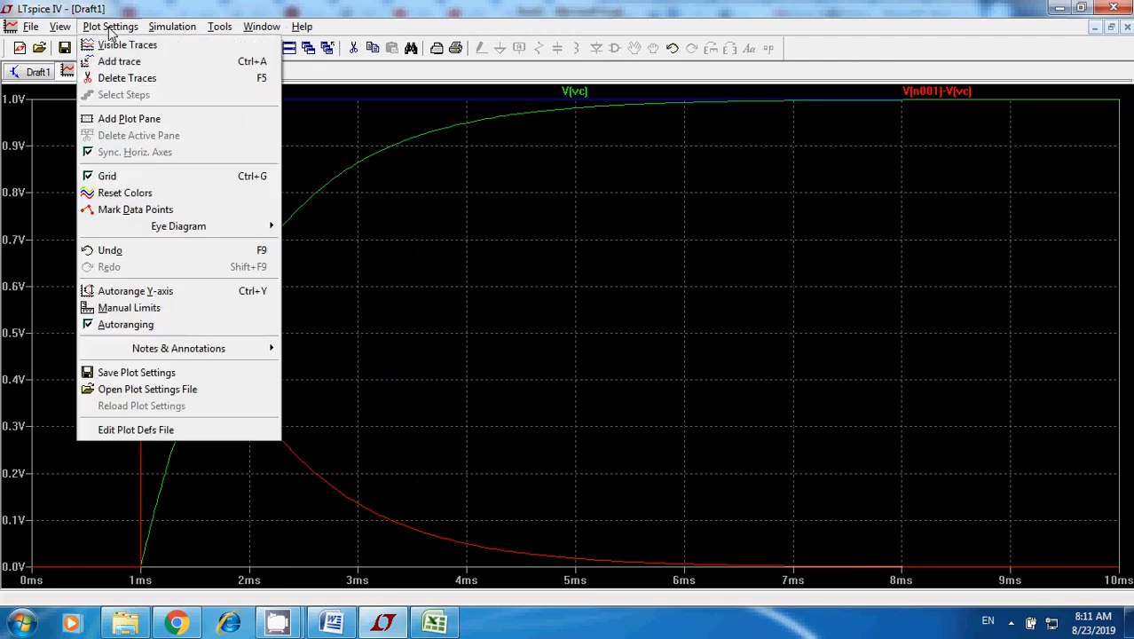
{"action": "left_click", "coordinate": [120, 61]}
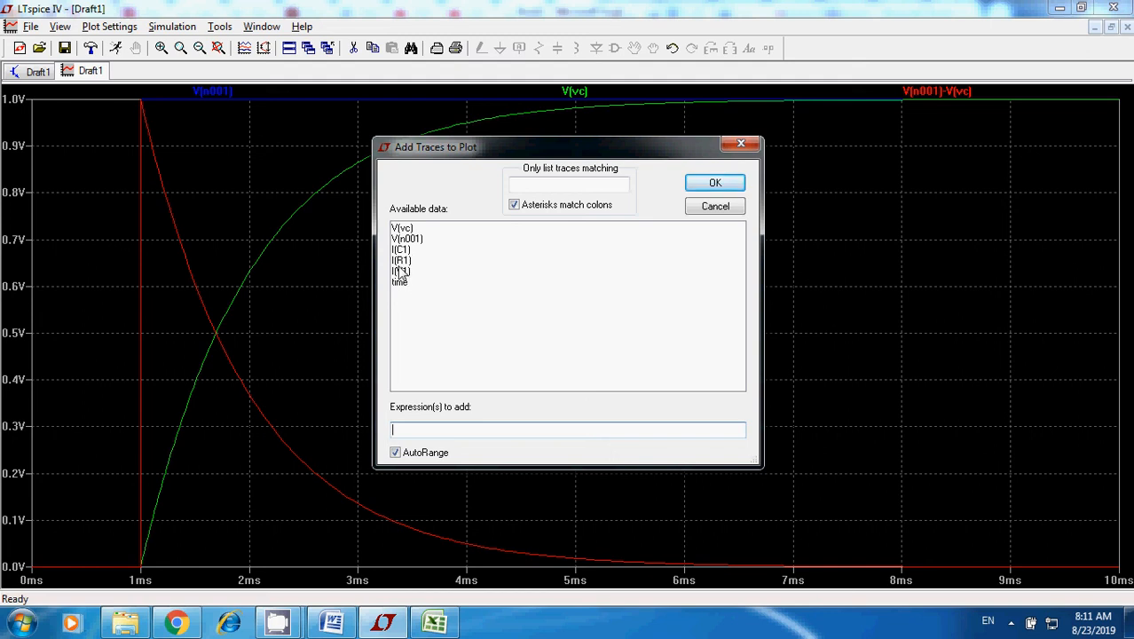
{"action": "left_click", "coordinate": [401, 261]}
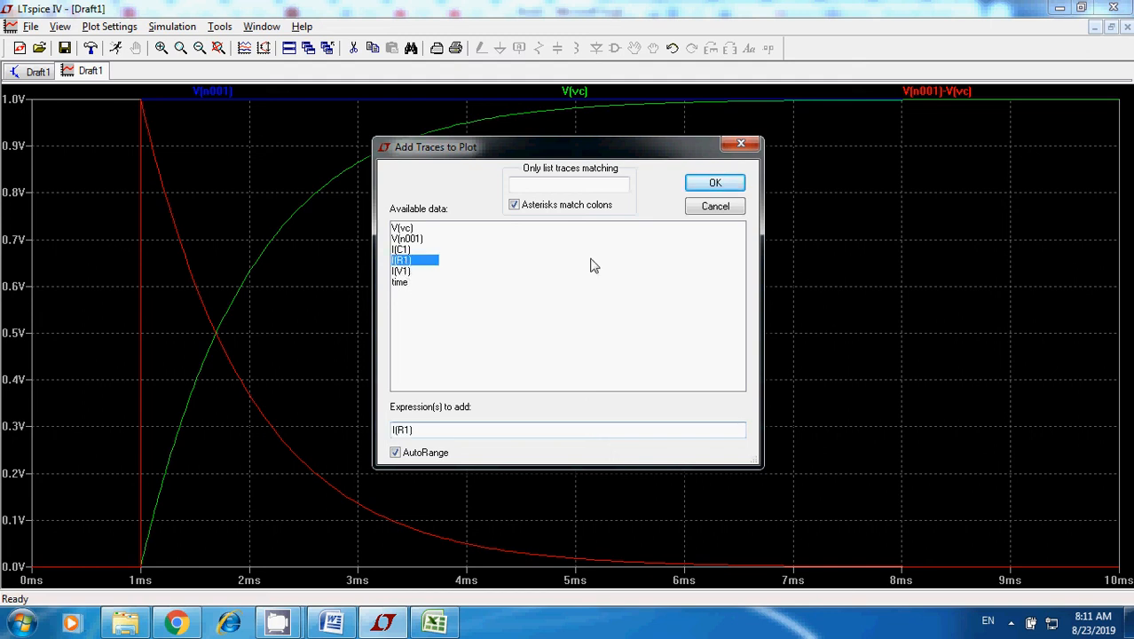
{"action": "left_click", "coordinate": [719, 183]}
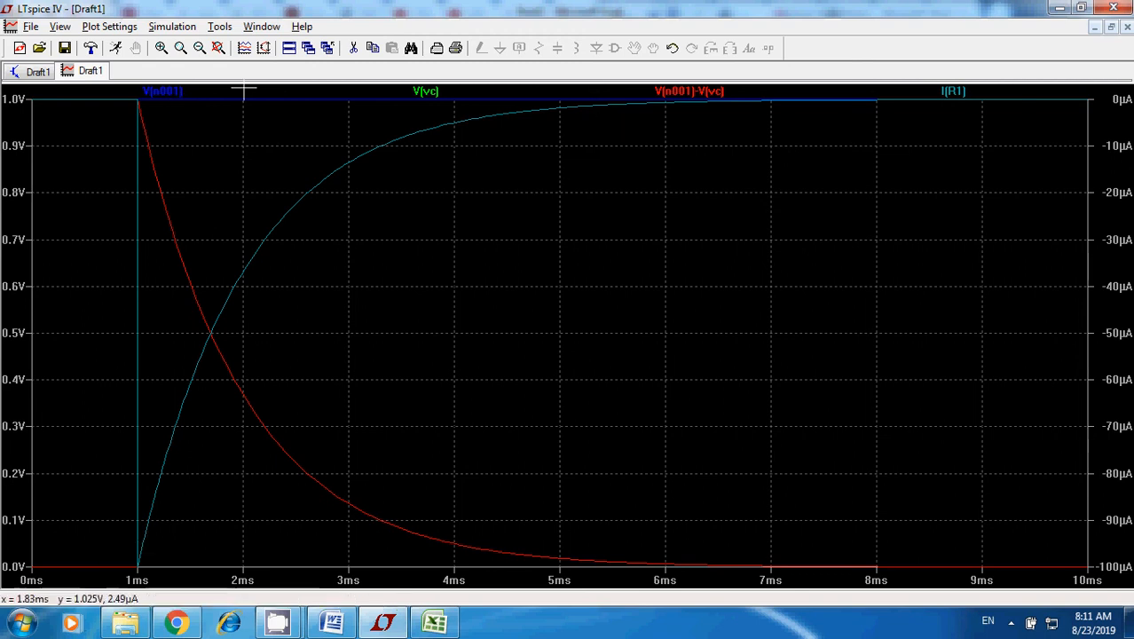
Delete the V(n001), V(vc) and V(n001)-V(vc) traces from the plot, leaving only I(R1).
{"action": "left_click", "coordinate": [354, 49]}
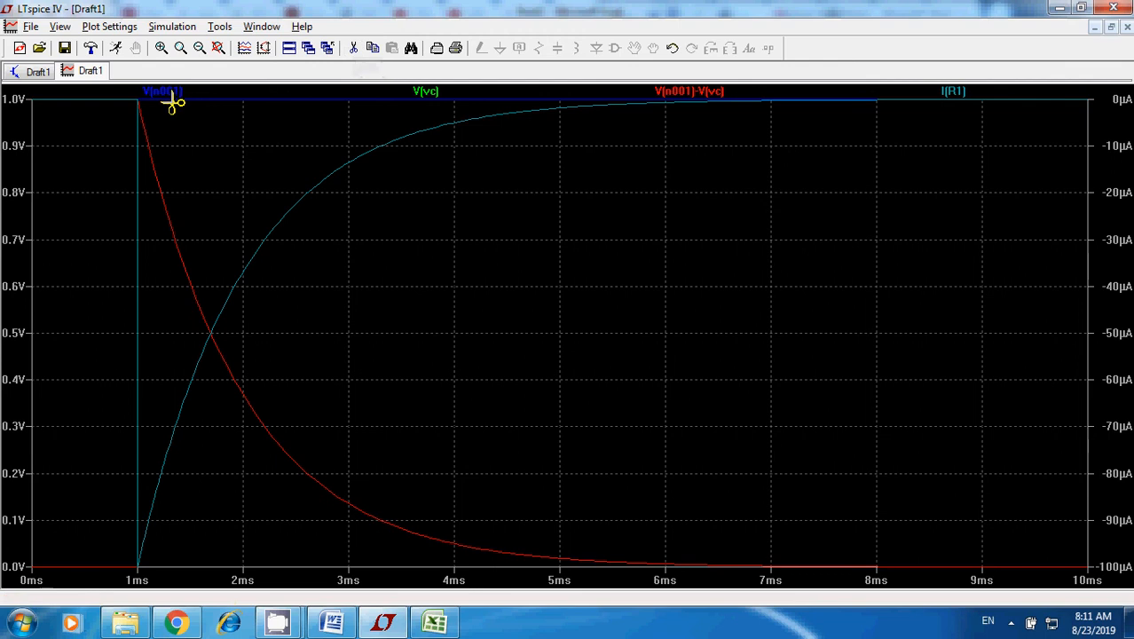
{"action": "left_click", "coordinate": [168, 93]}
{"action": "left_click", "coordinate": [208, 91]}
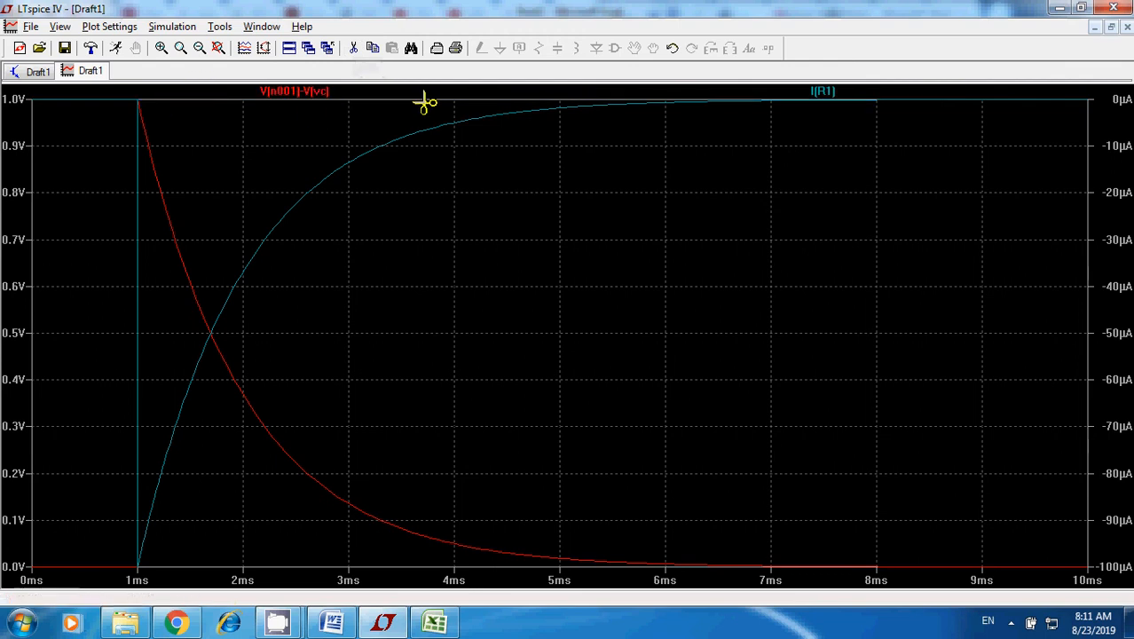
{"action": "left_click", "coordinate": [303, 92]}
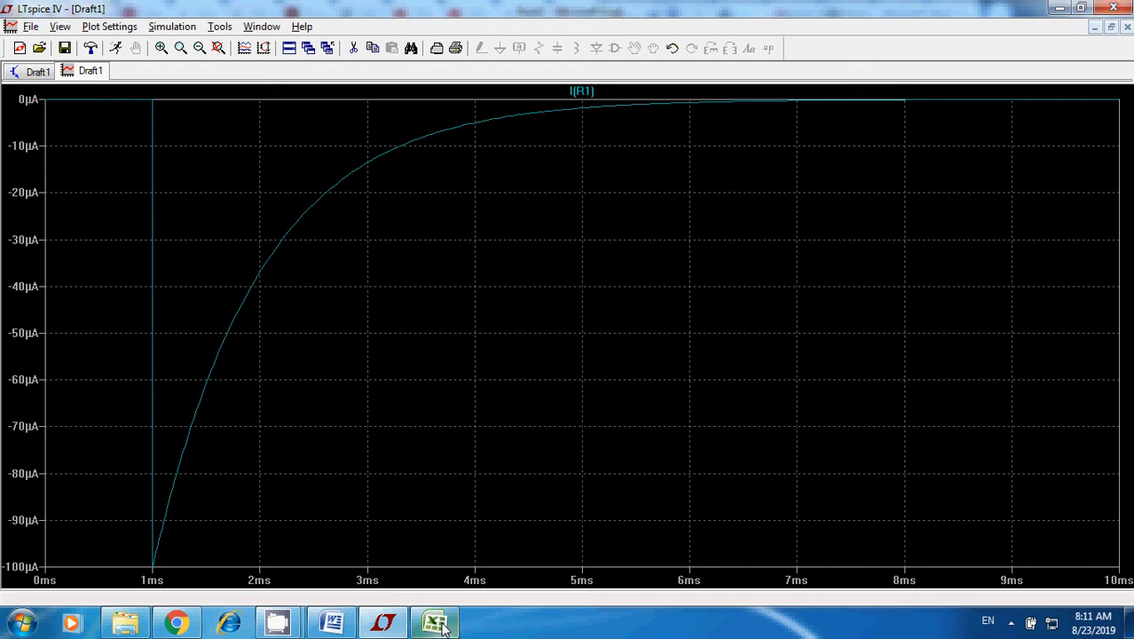
Compare the I(R1) curve with the Excel current value and the current equation in Word, and return to the LTspice schematic.
{"action": "mouse_move", "coordinate": [442, 624]}
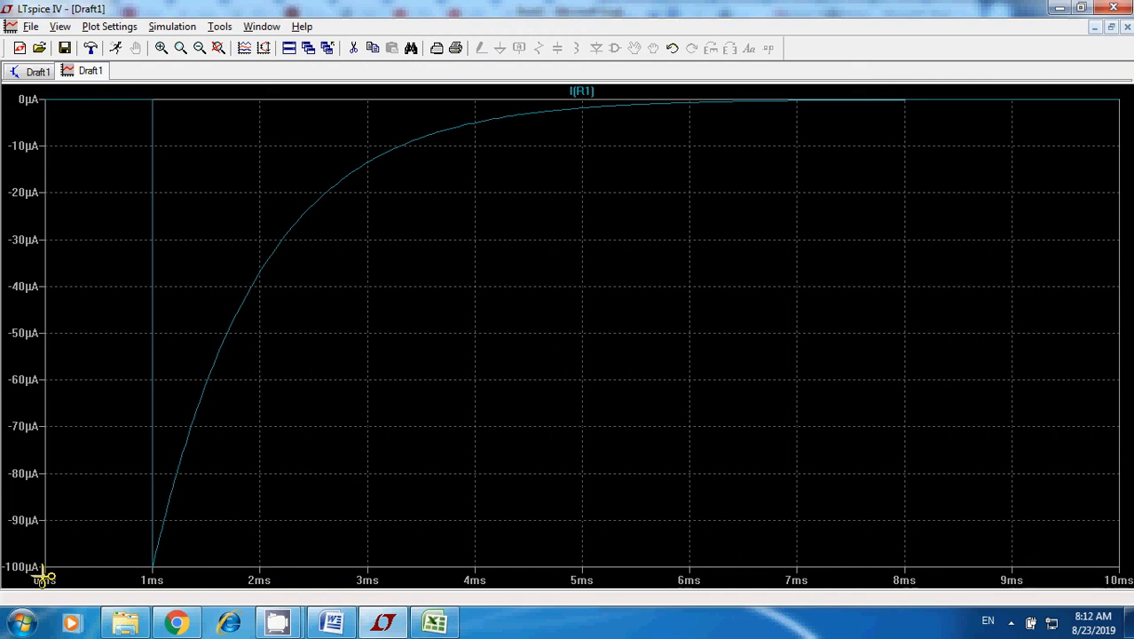
{"action": "left_click", "coordinate": [434, 623]}
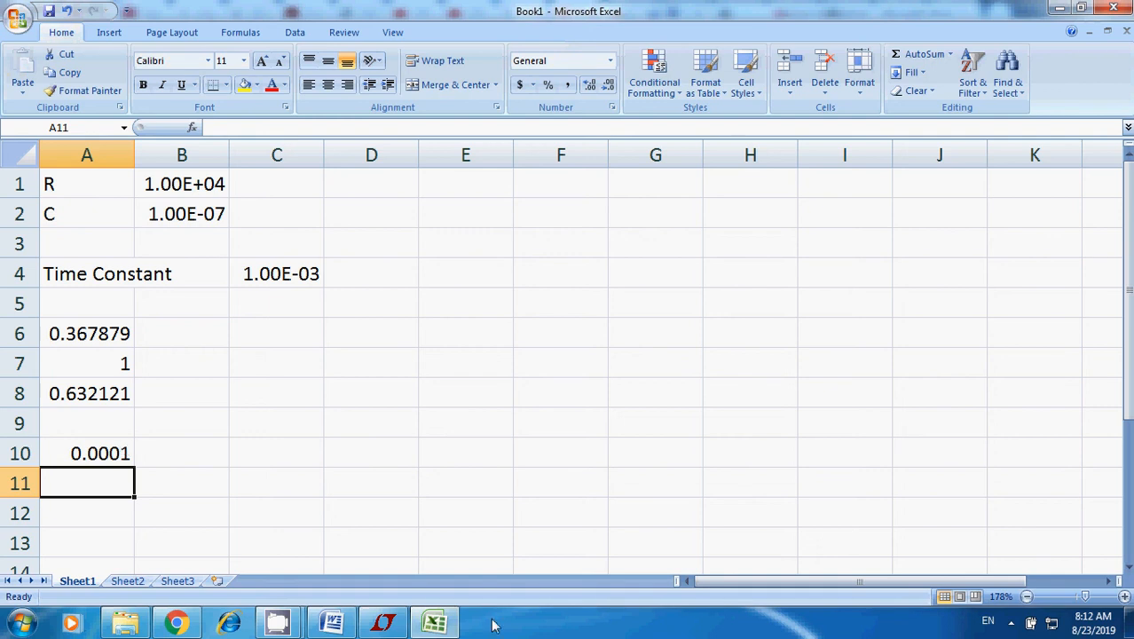
{"action": "left_click", "coordinate": [332, 623]}
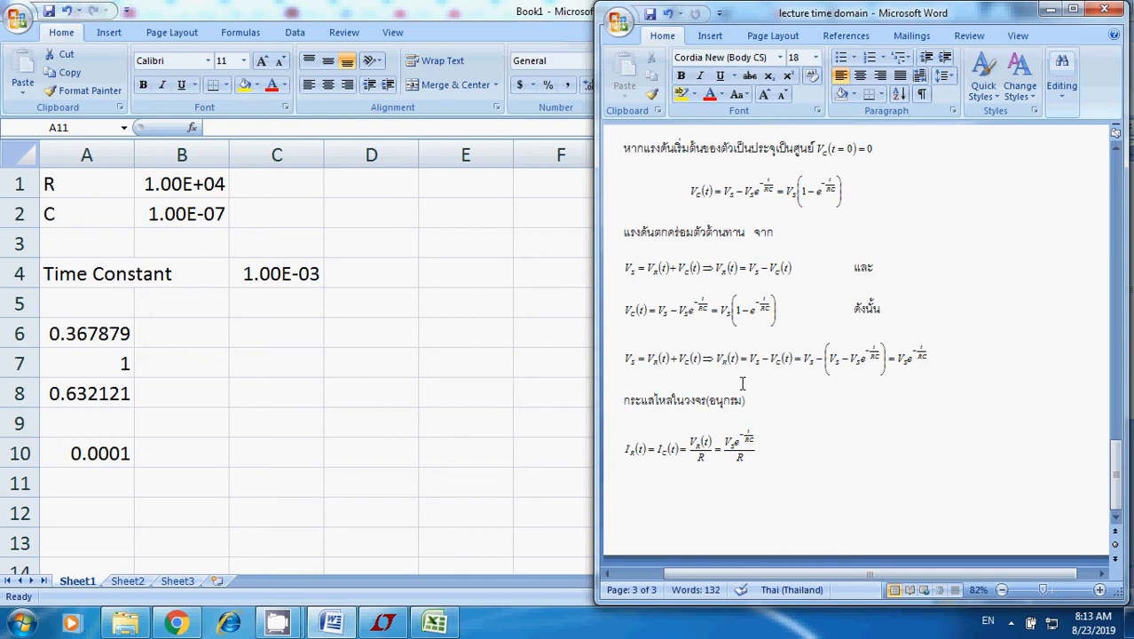
{"action": "left_click", "coordinate": [395, 624]}
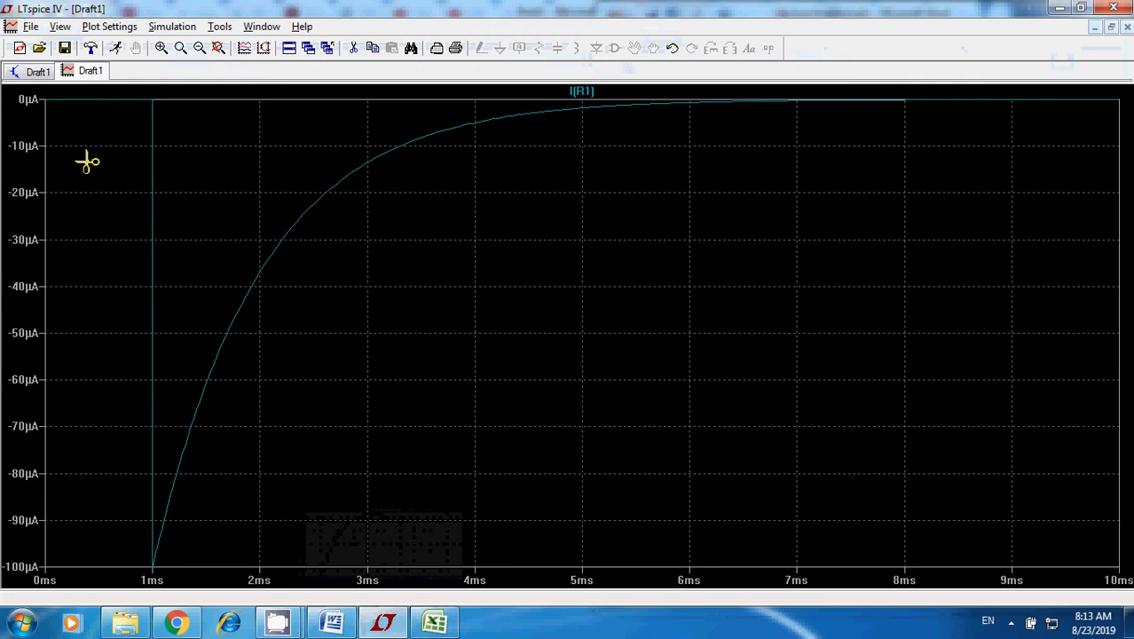
{"action": "left_click", "coordinate": [38, 73]}
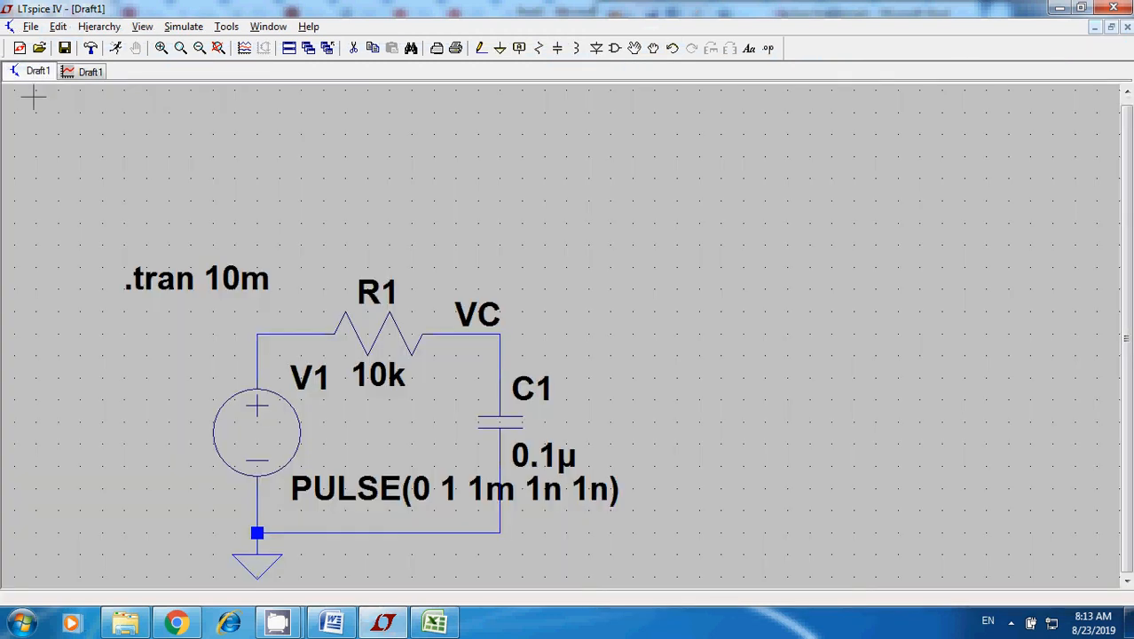
{"action": "mouse_move", "coordinate": [296, 623]}
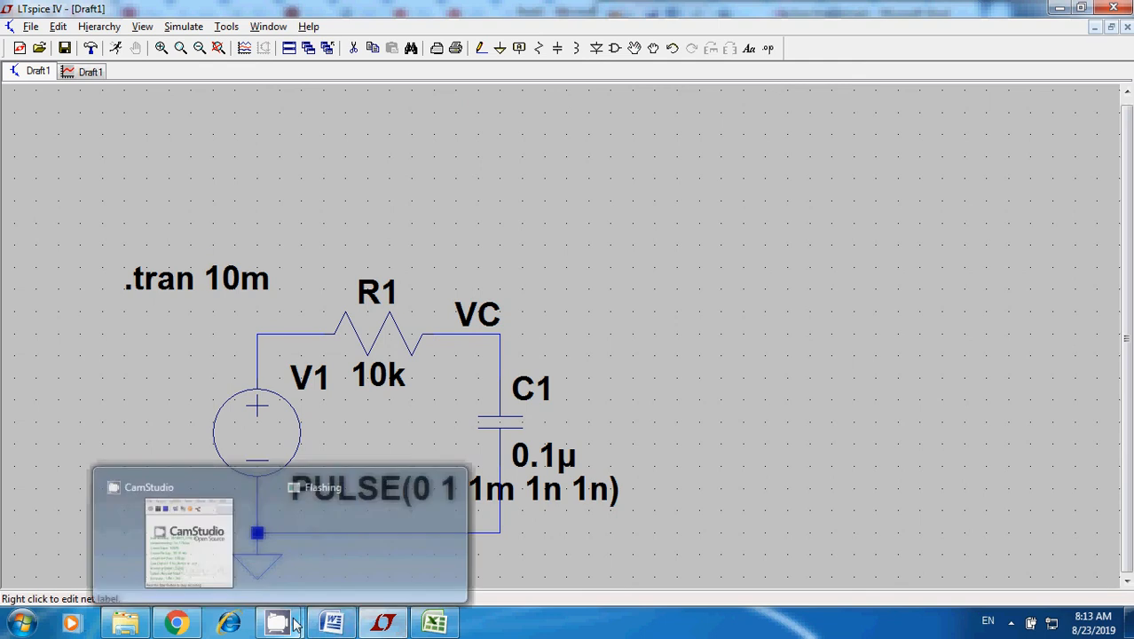